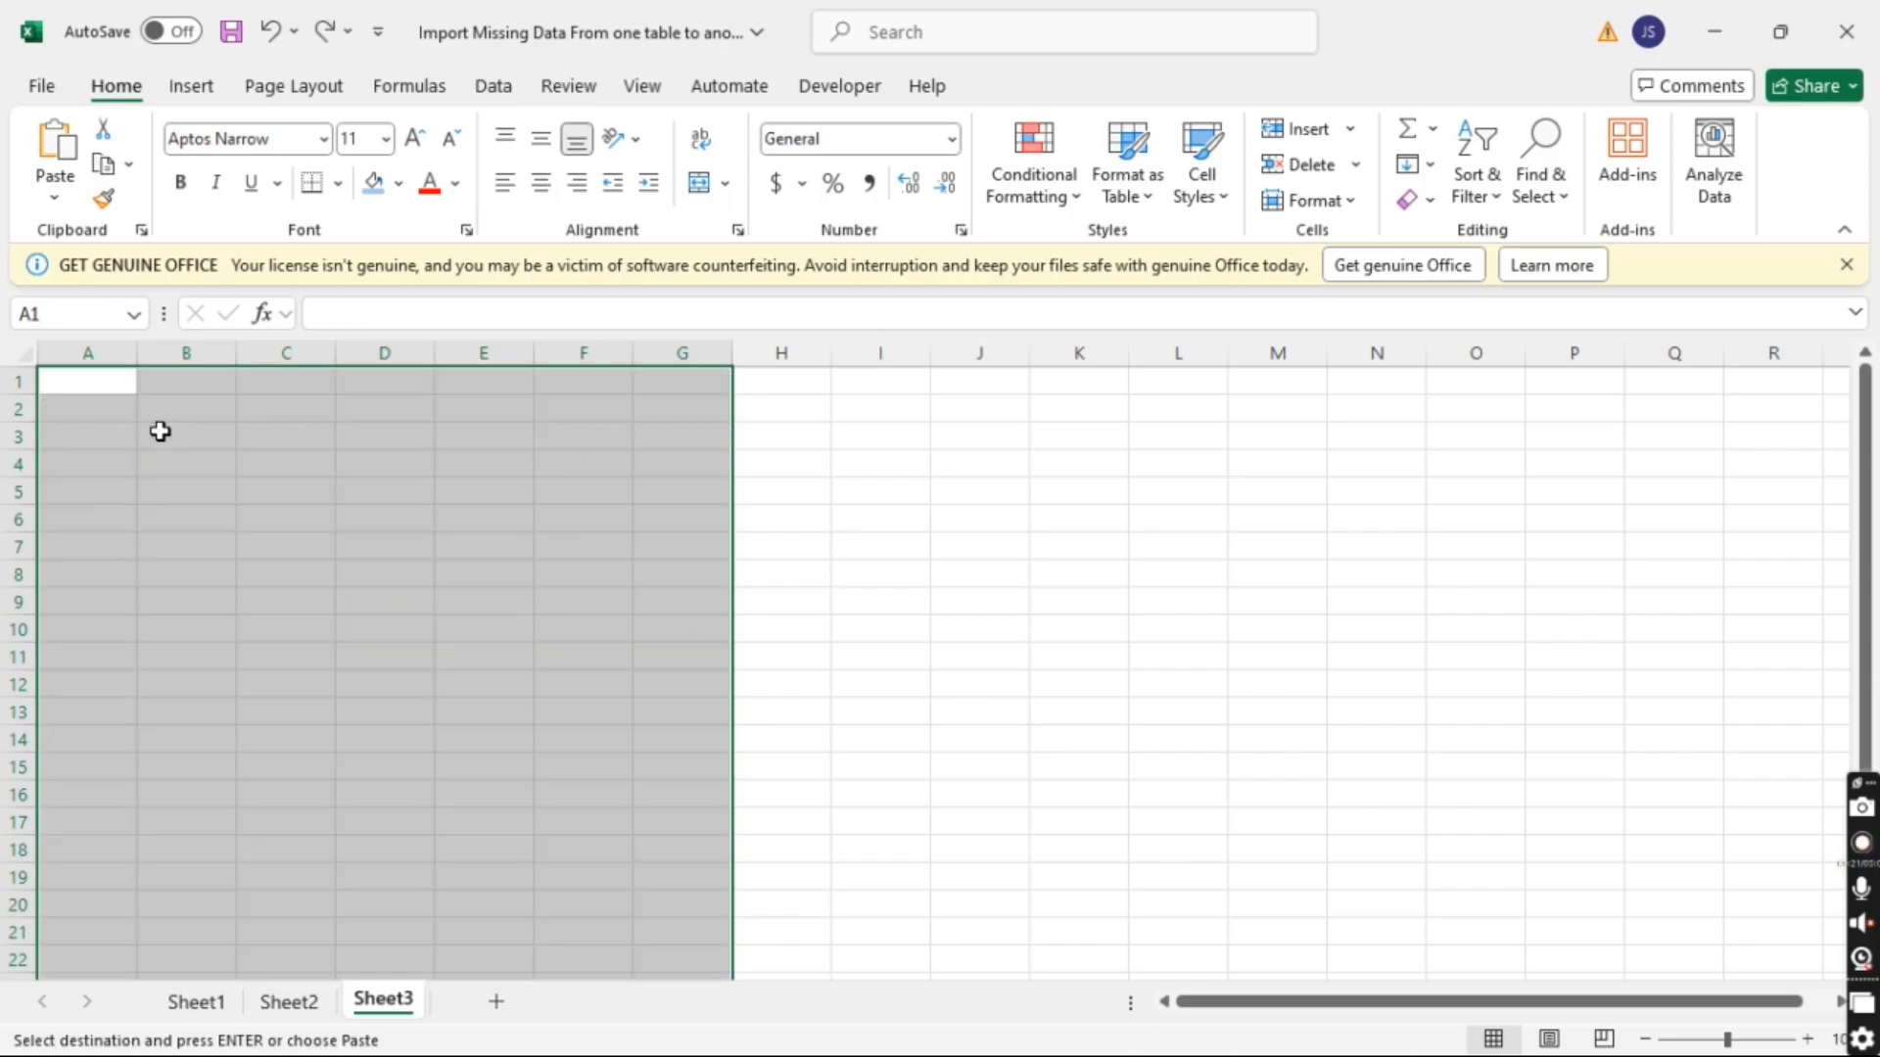
# Paste only the formulas of the copied marks table at A1 on Sheet3, inspect cell D3, and undo the paste.
pyautogui.rightClick(95, 389)
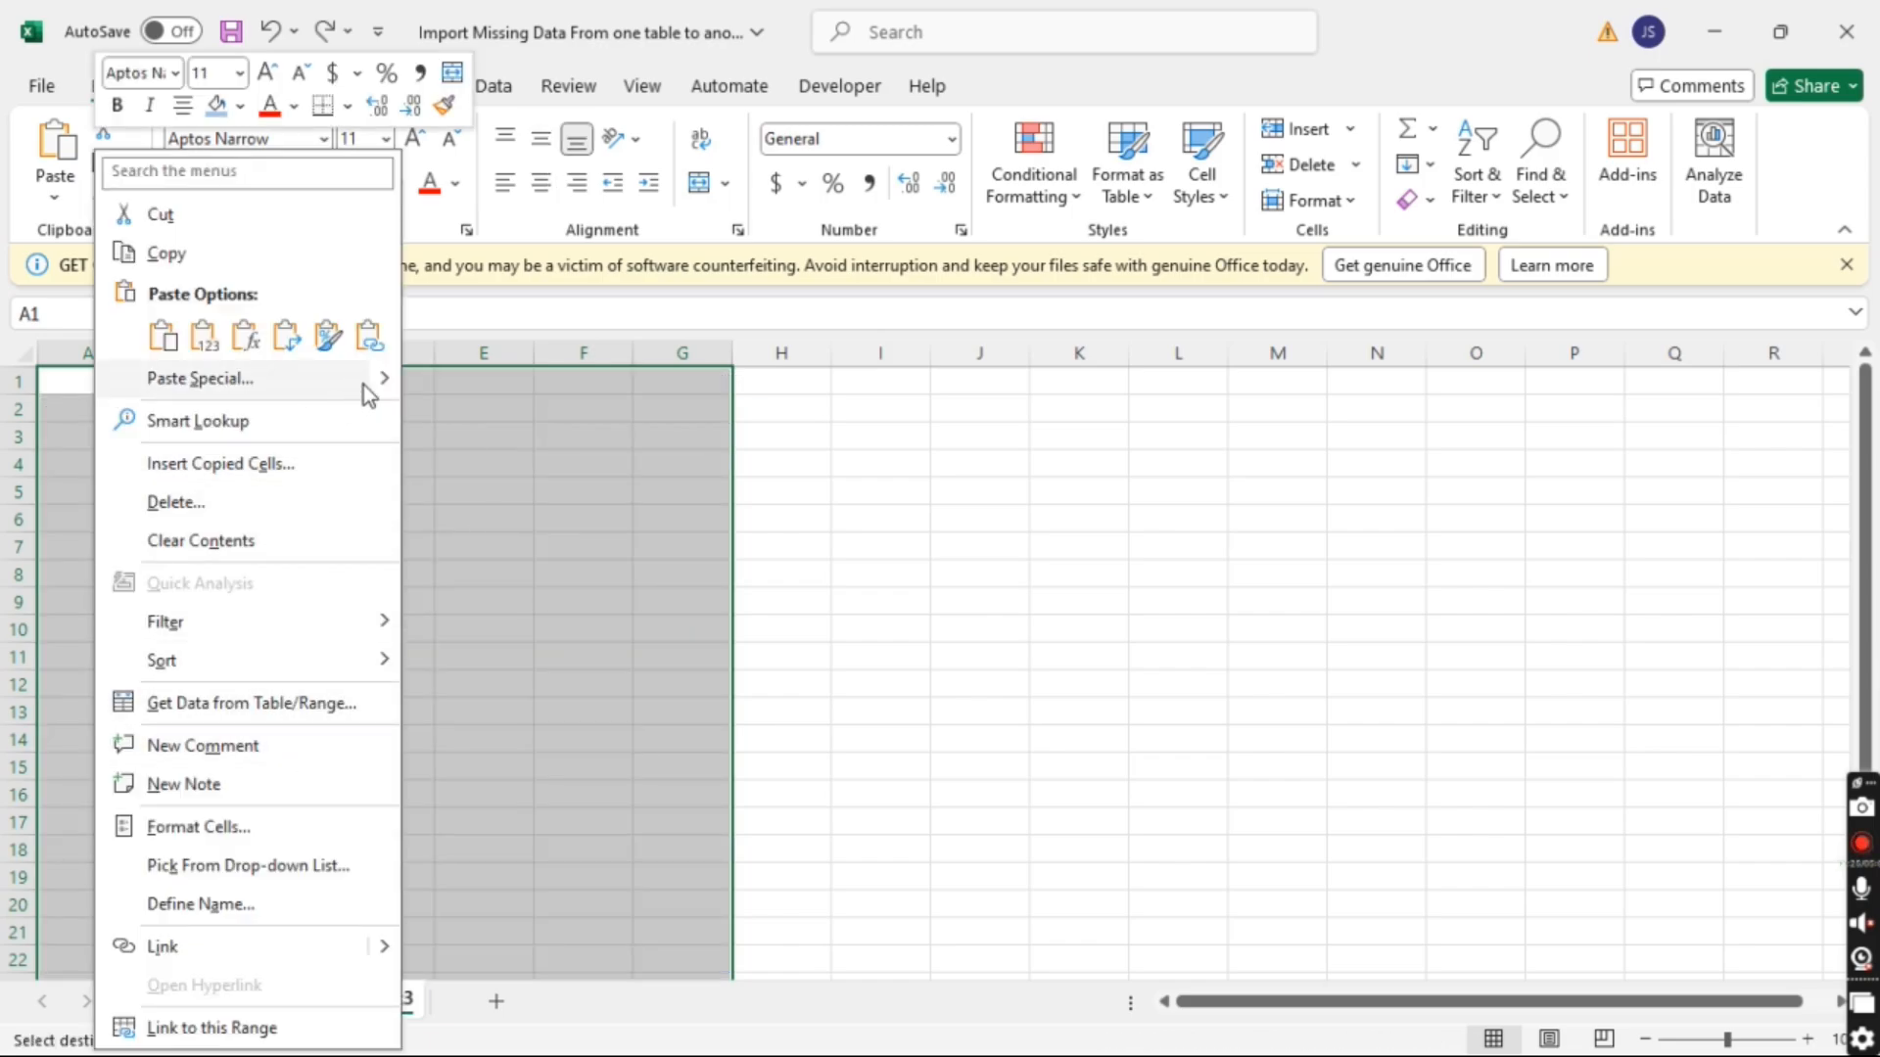
pyautogui.moveTo(390, 385)
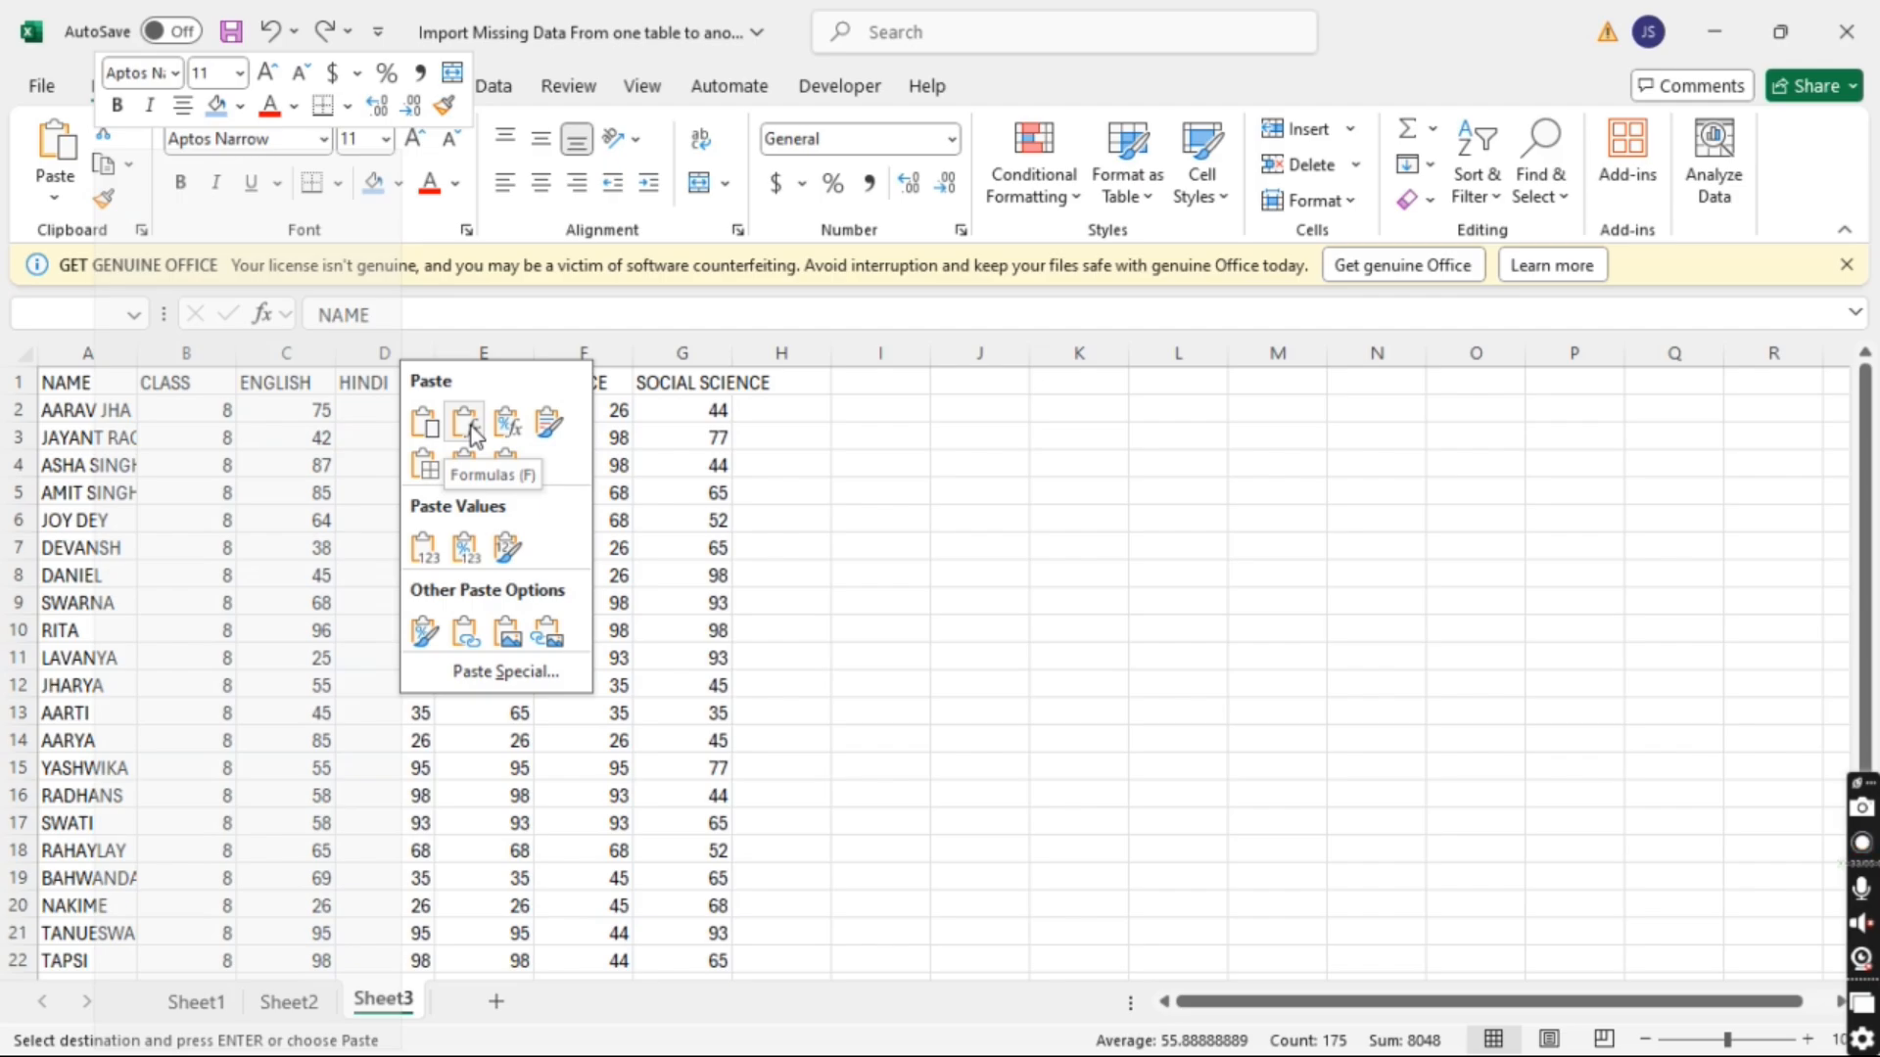
pyautogui.click(467, 427)
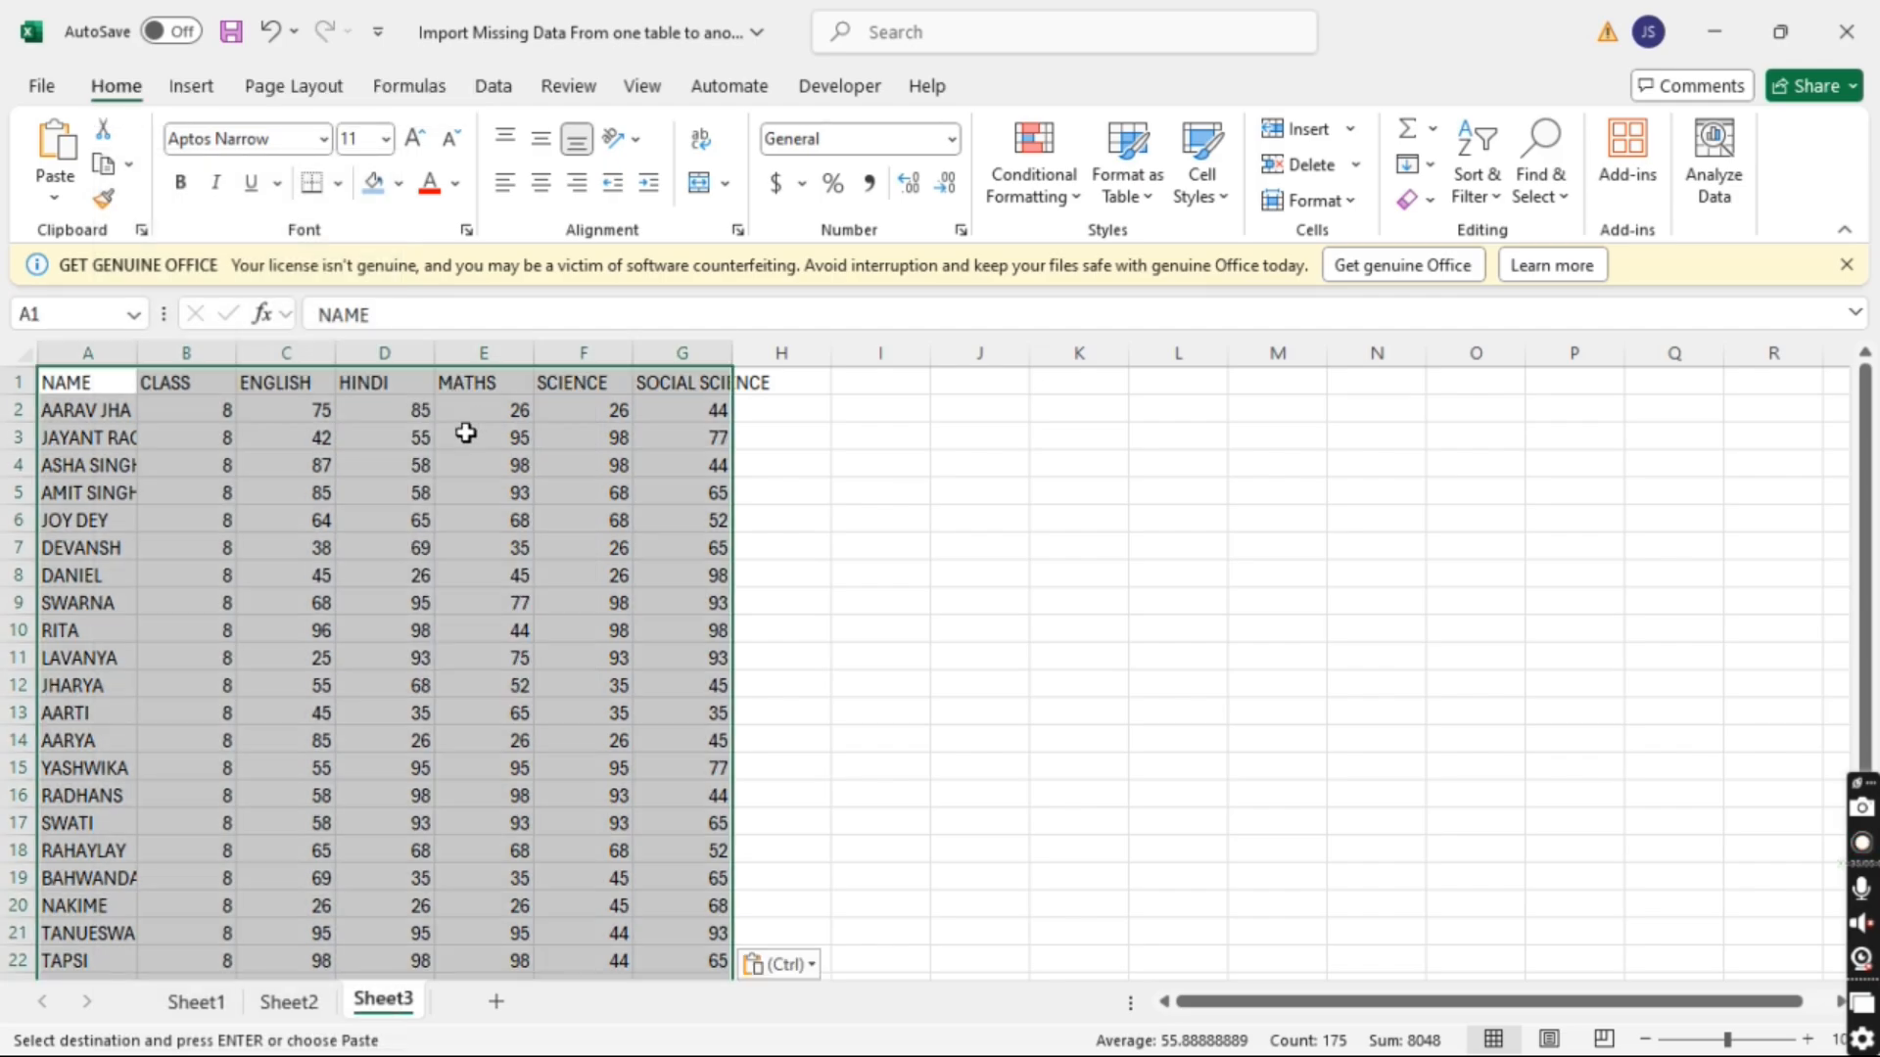
pyautogui.click(404, 448)
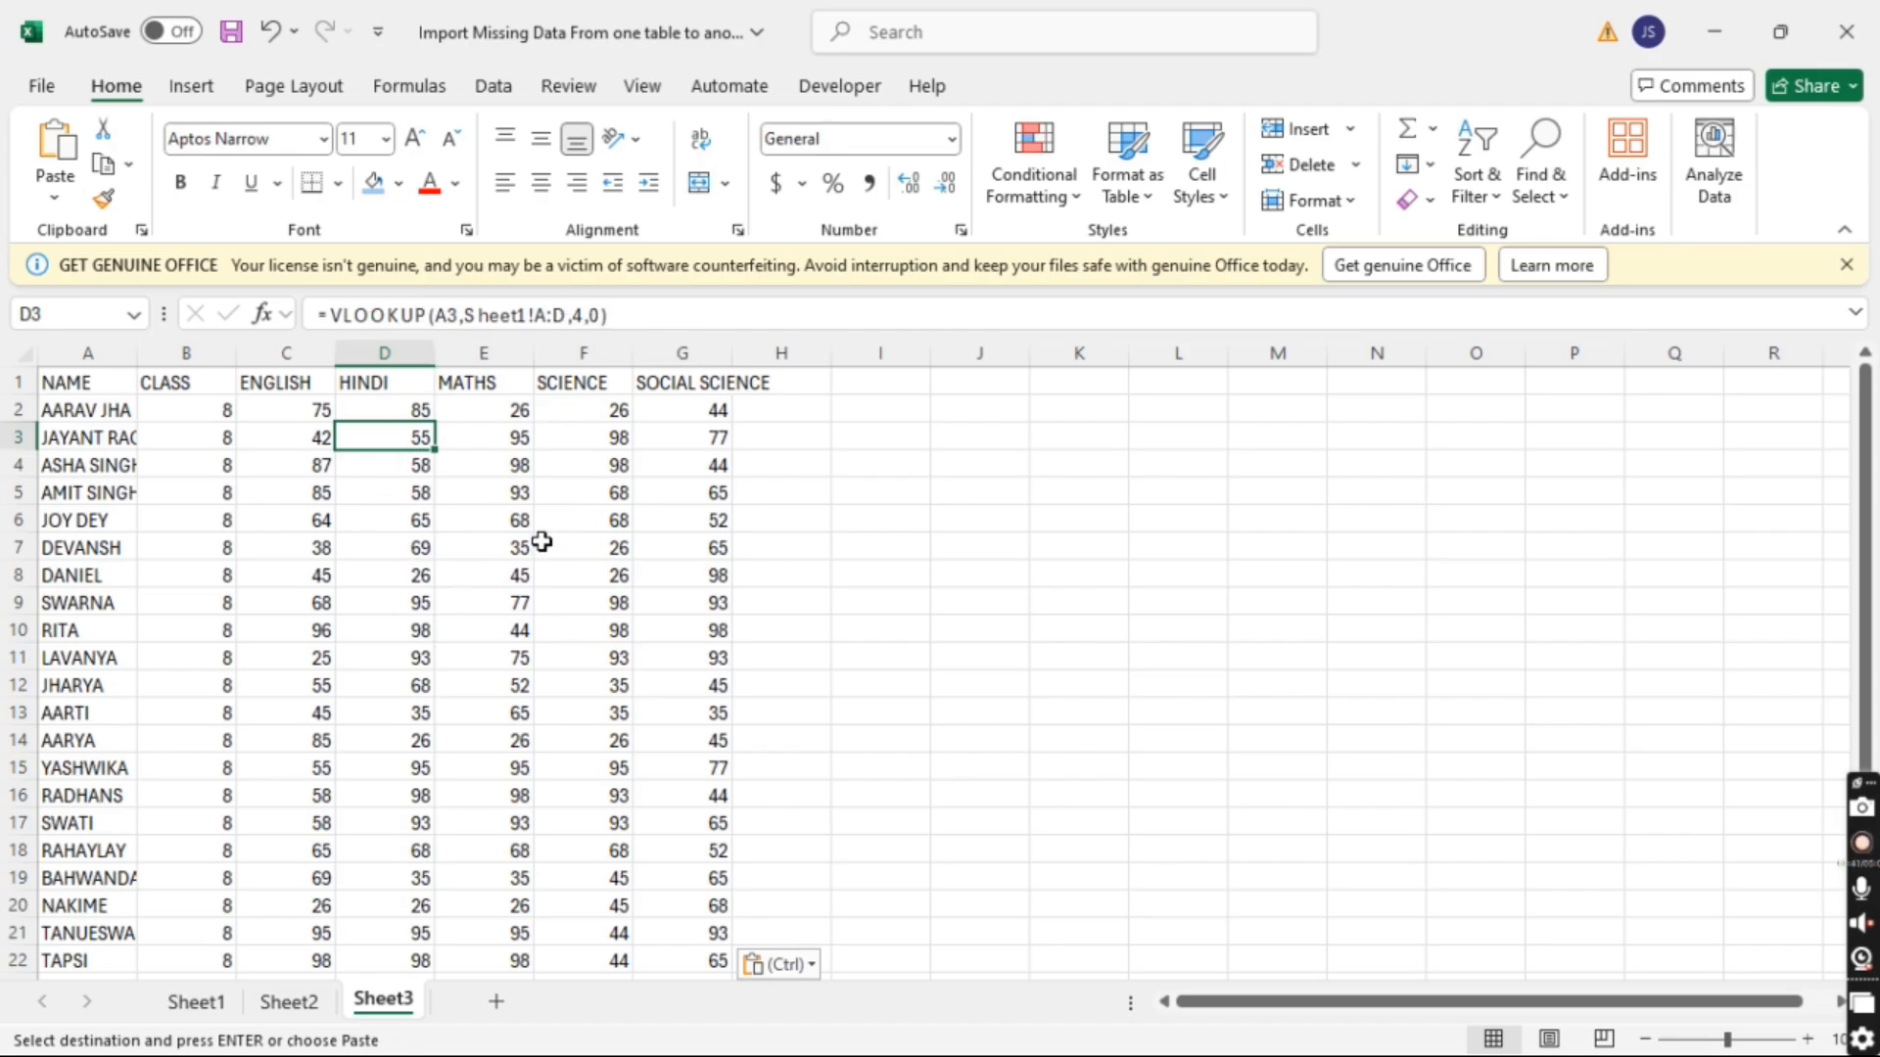
pyautogui.hotkey('ctrl', 'z')
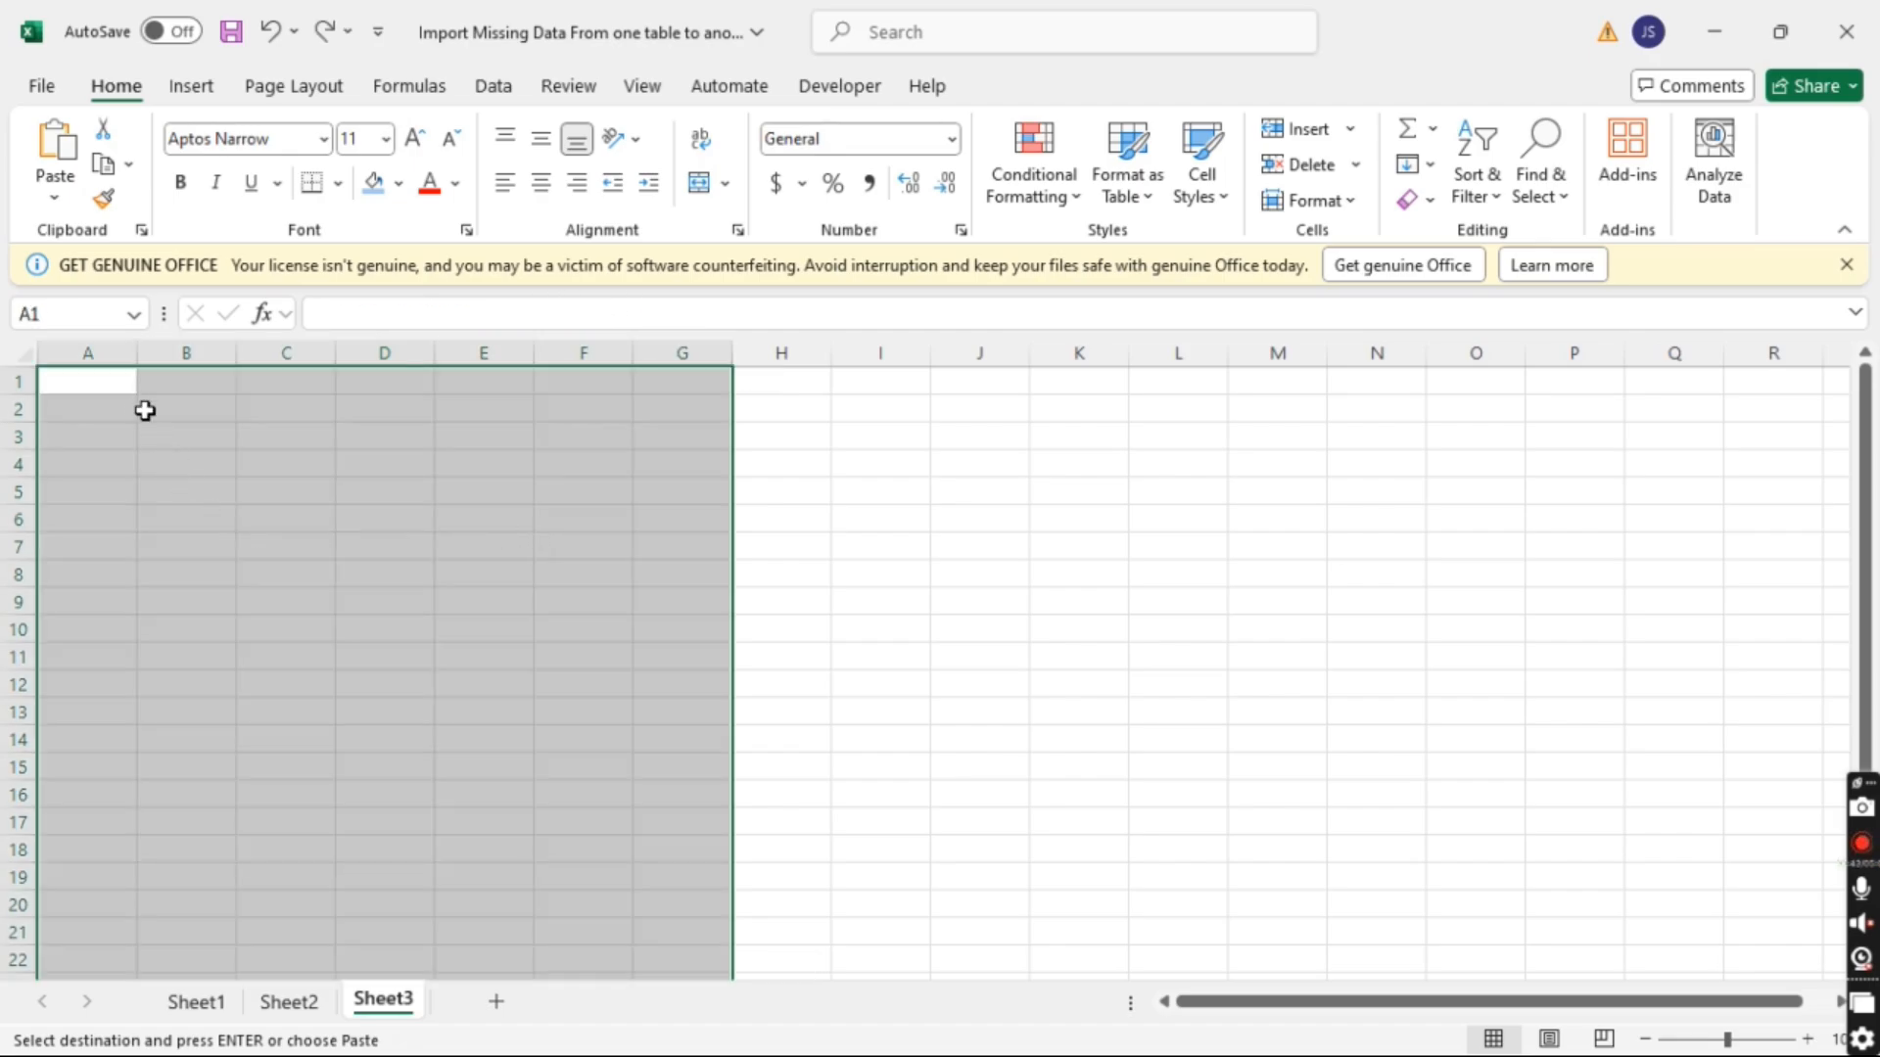
# Paste the copied table at A1 on Sheet3 as formulas and number formatting, and compare it with the source on Sheet2.
pyautogui.rightClick(108, 382)
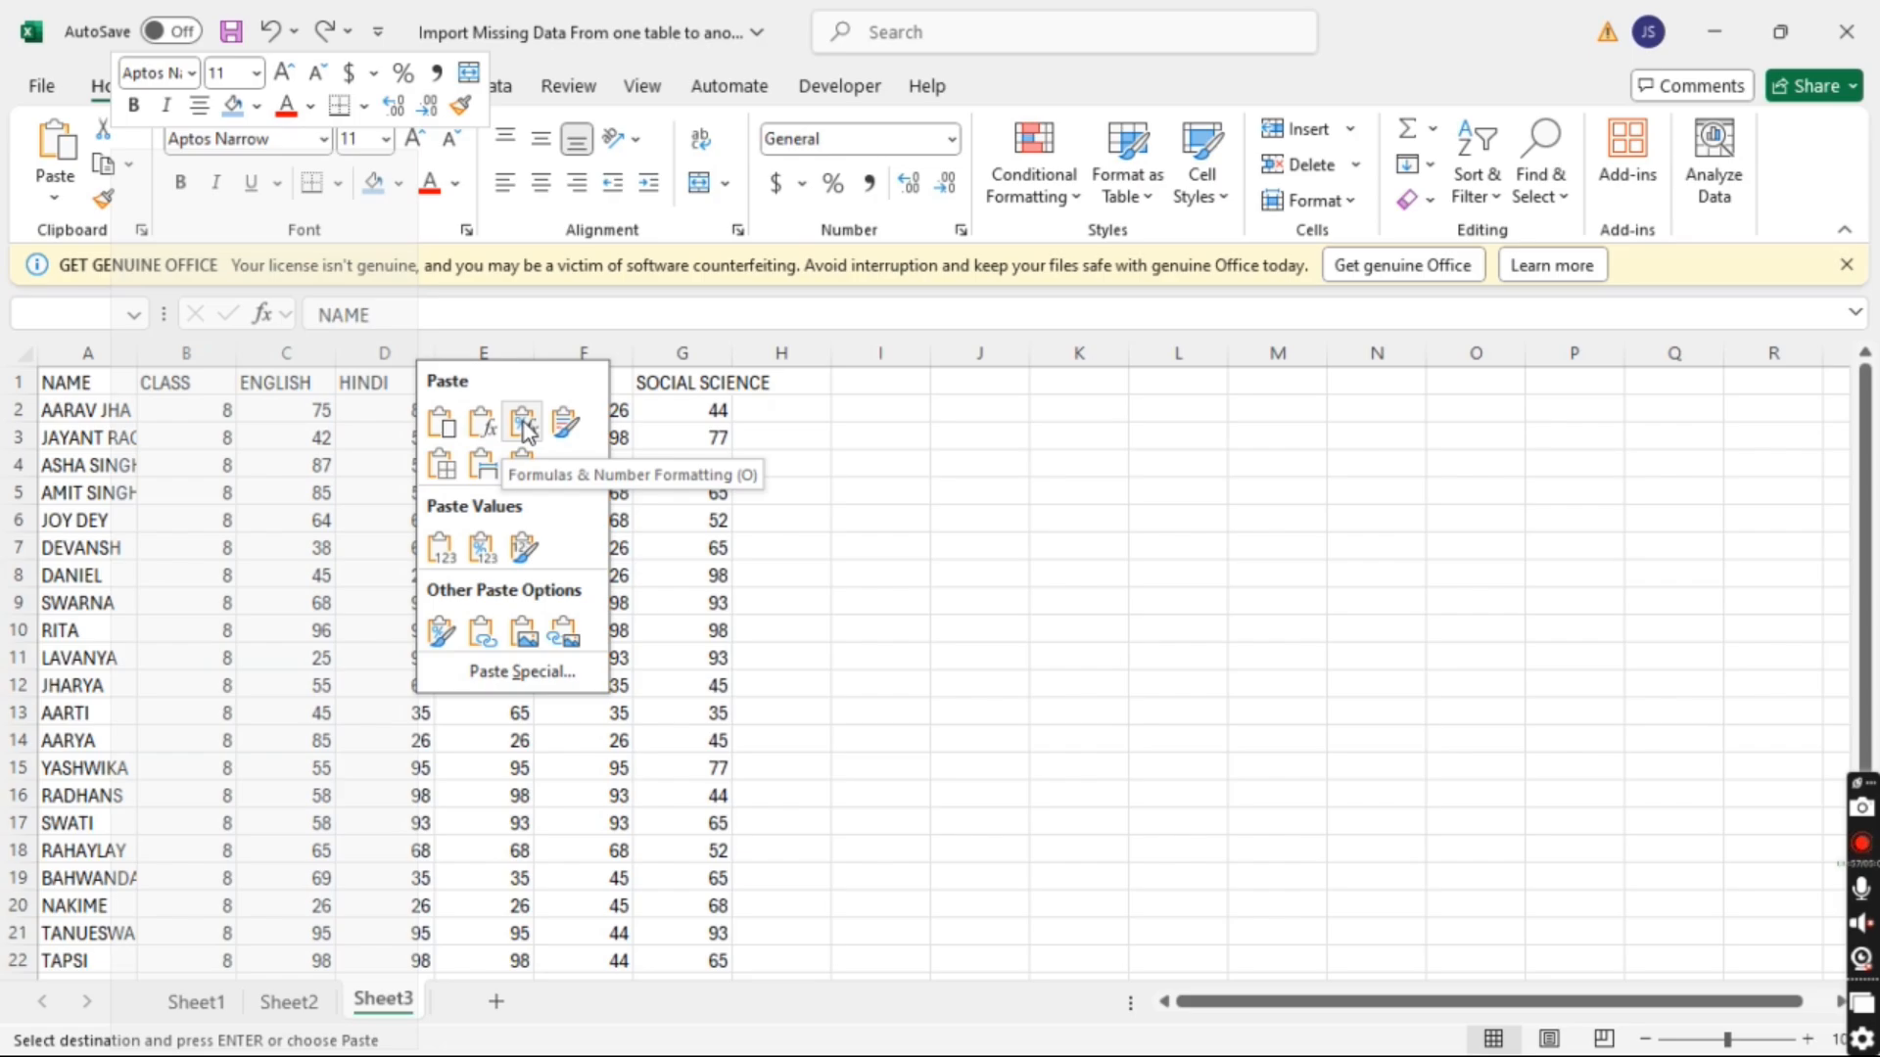
pyautogui.click(524, 427)
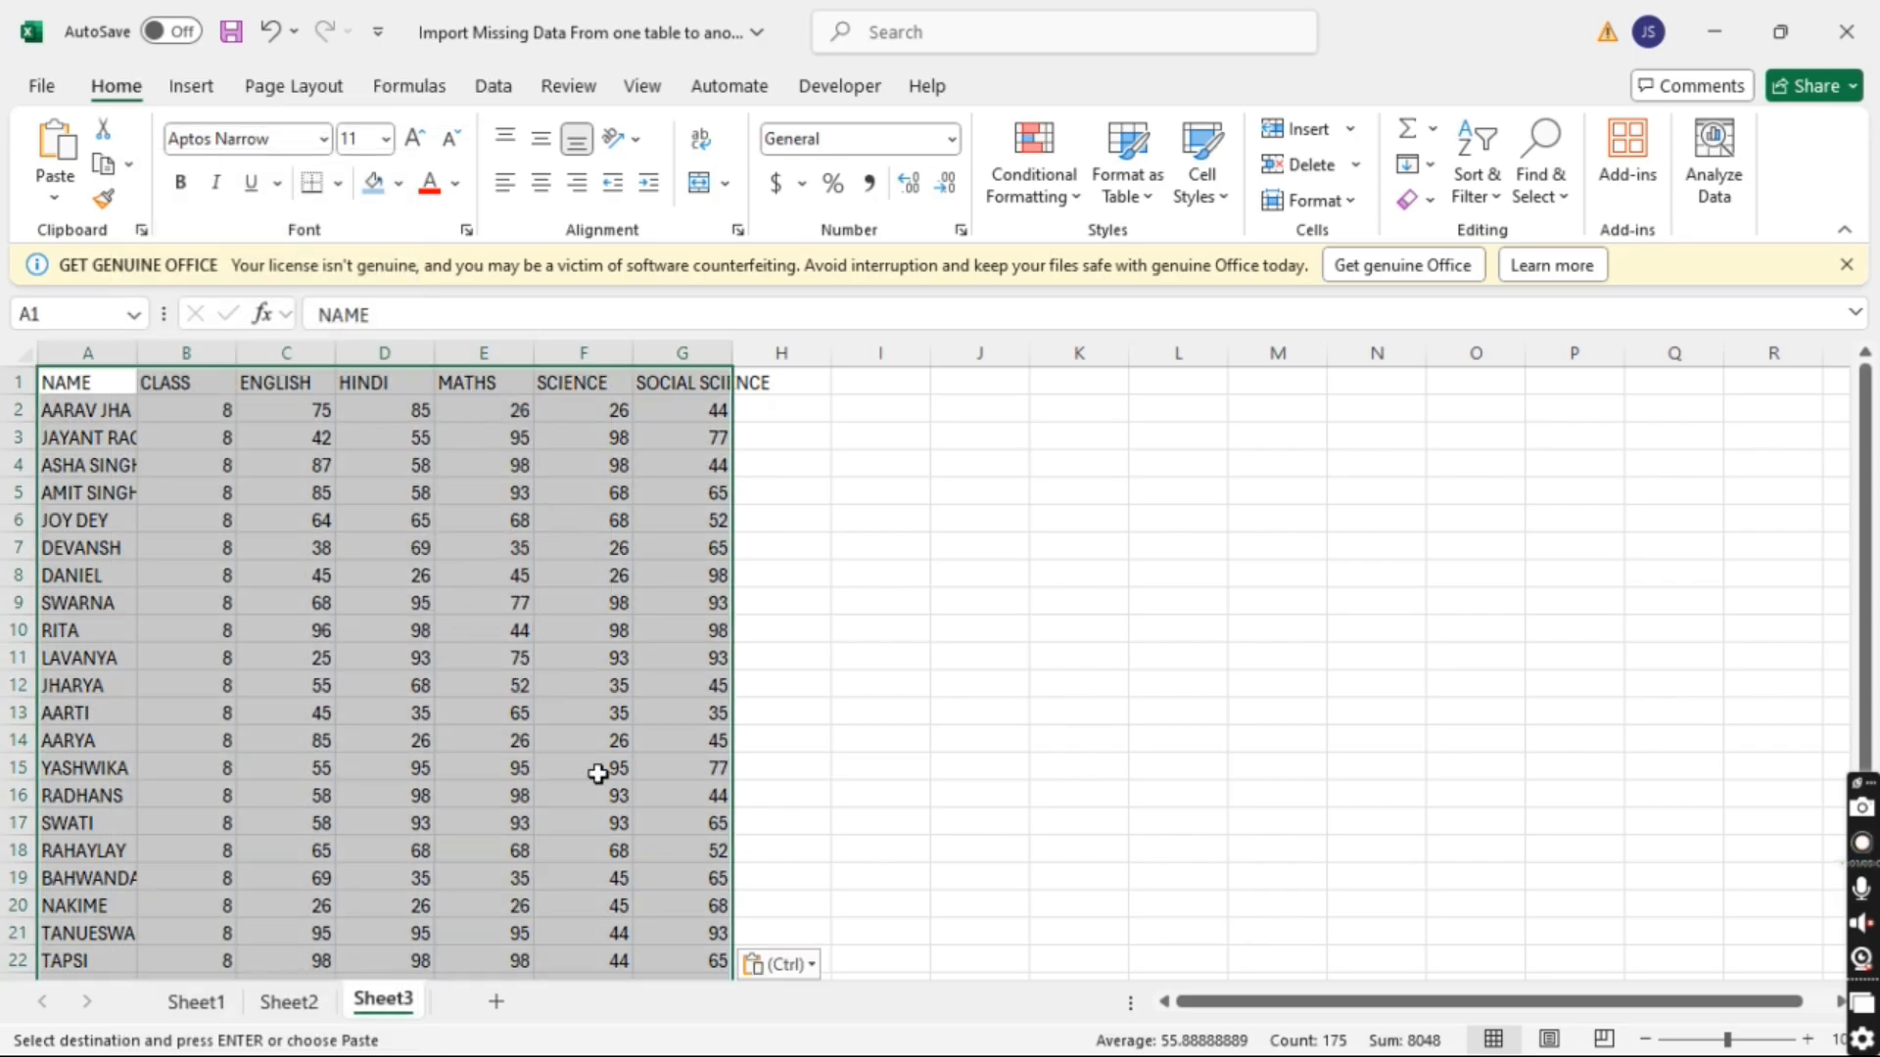
pyautogui.click(310, 1005)
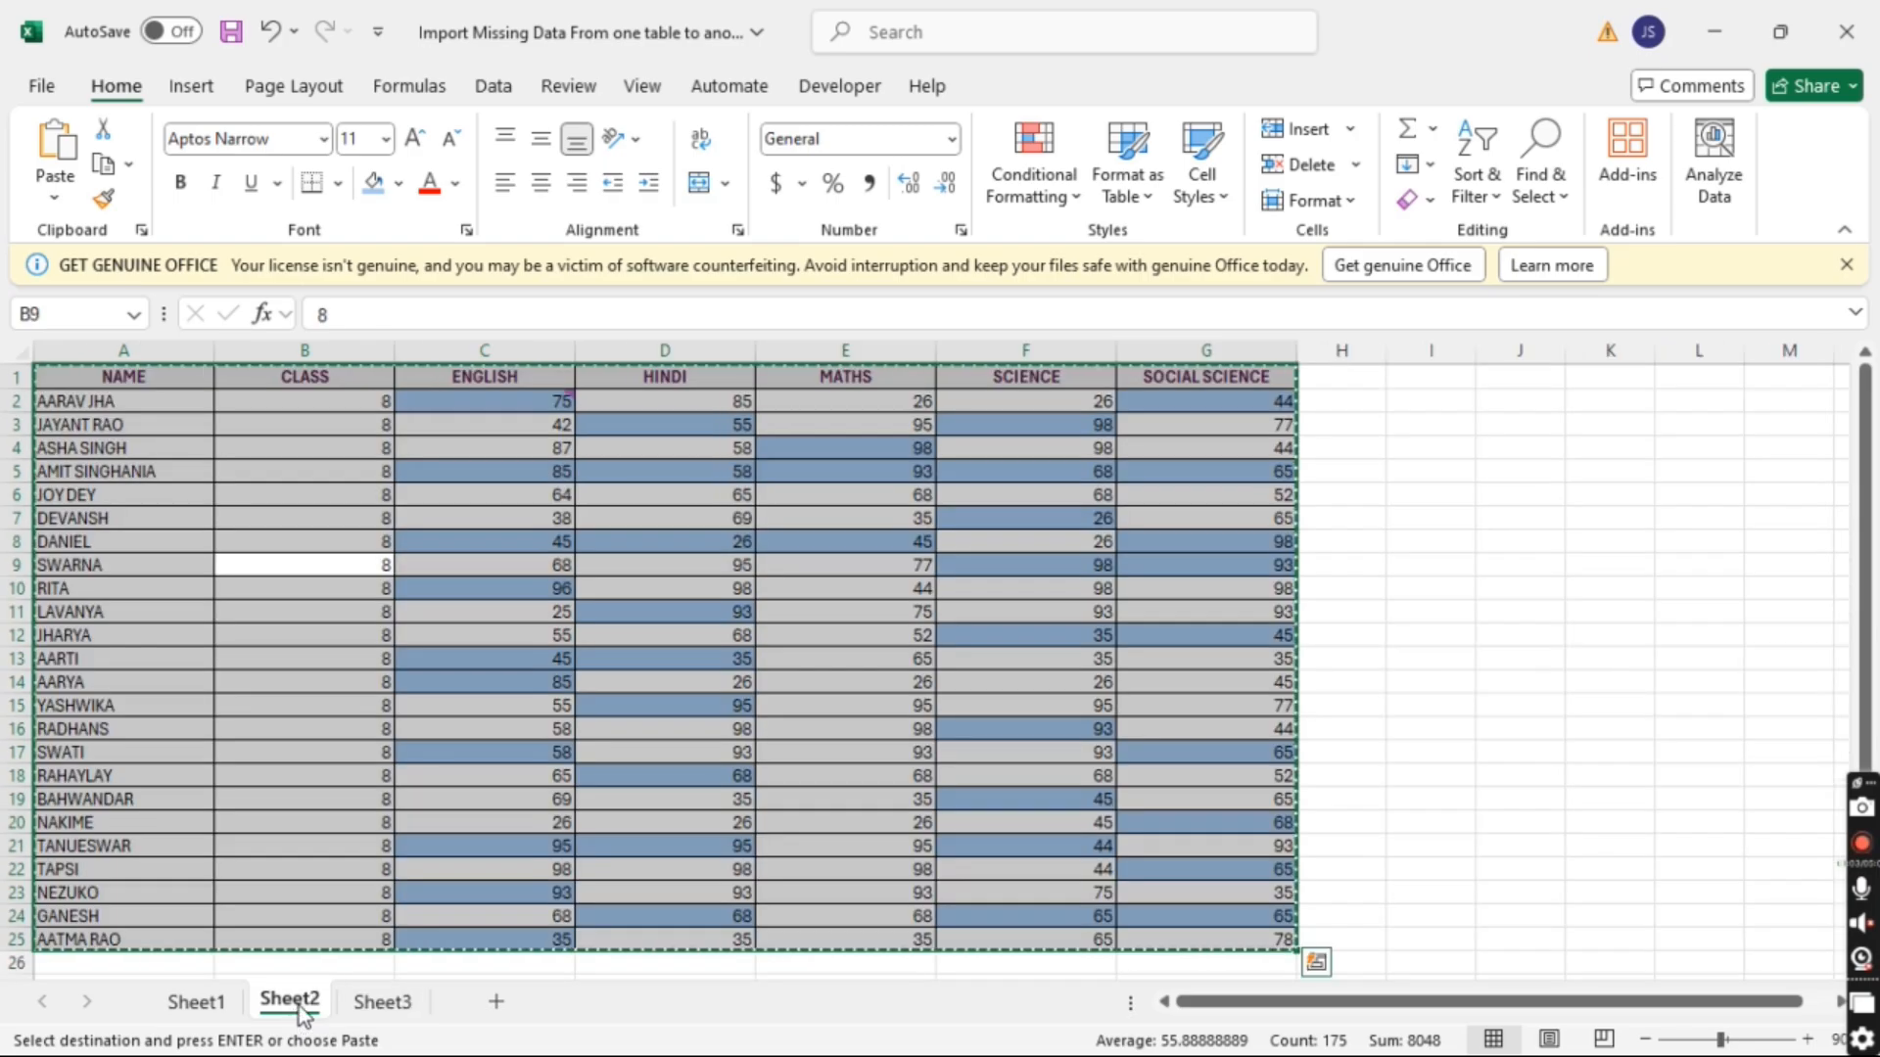
pyautogui.click(403, 1015)
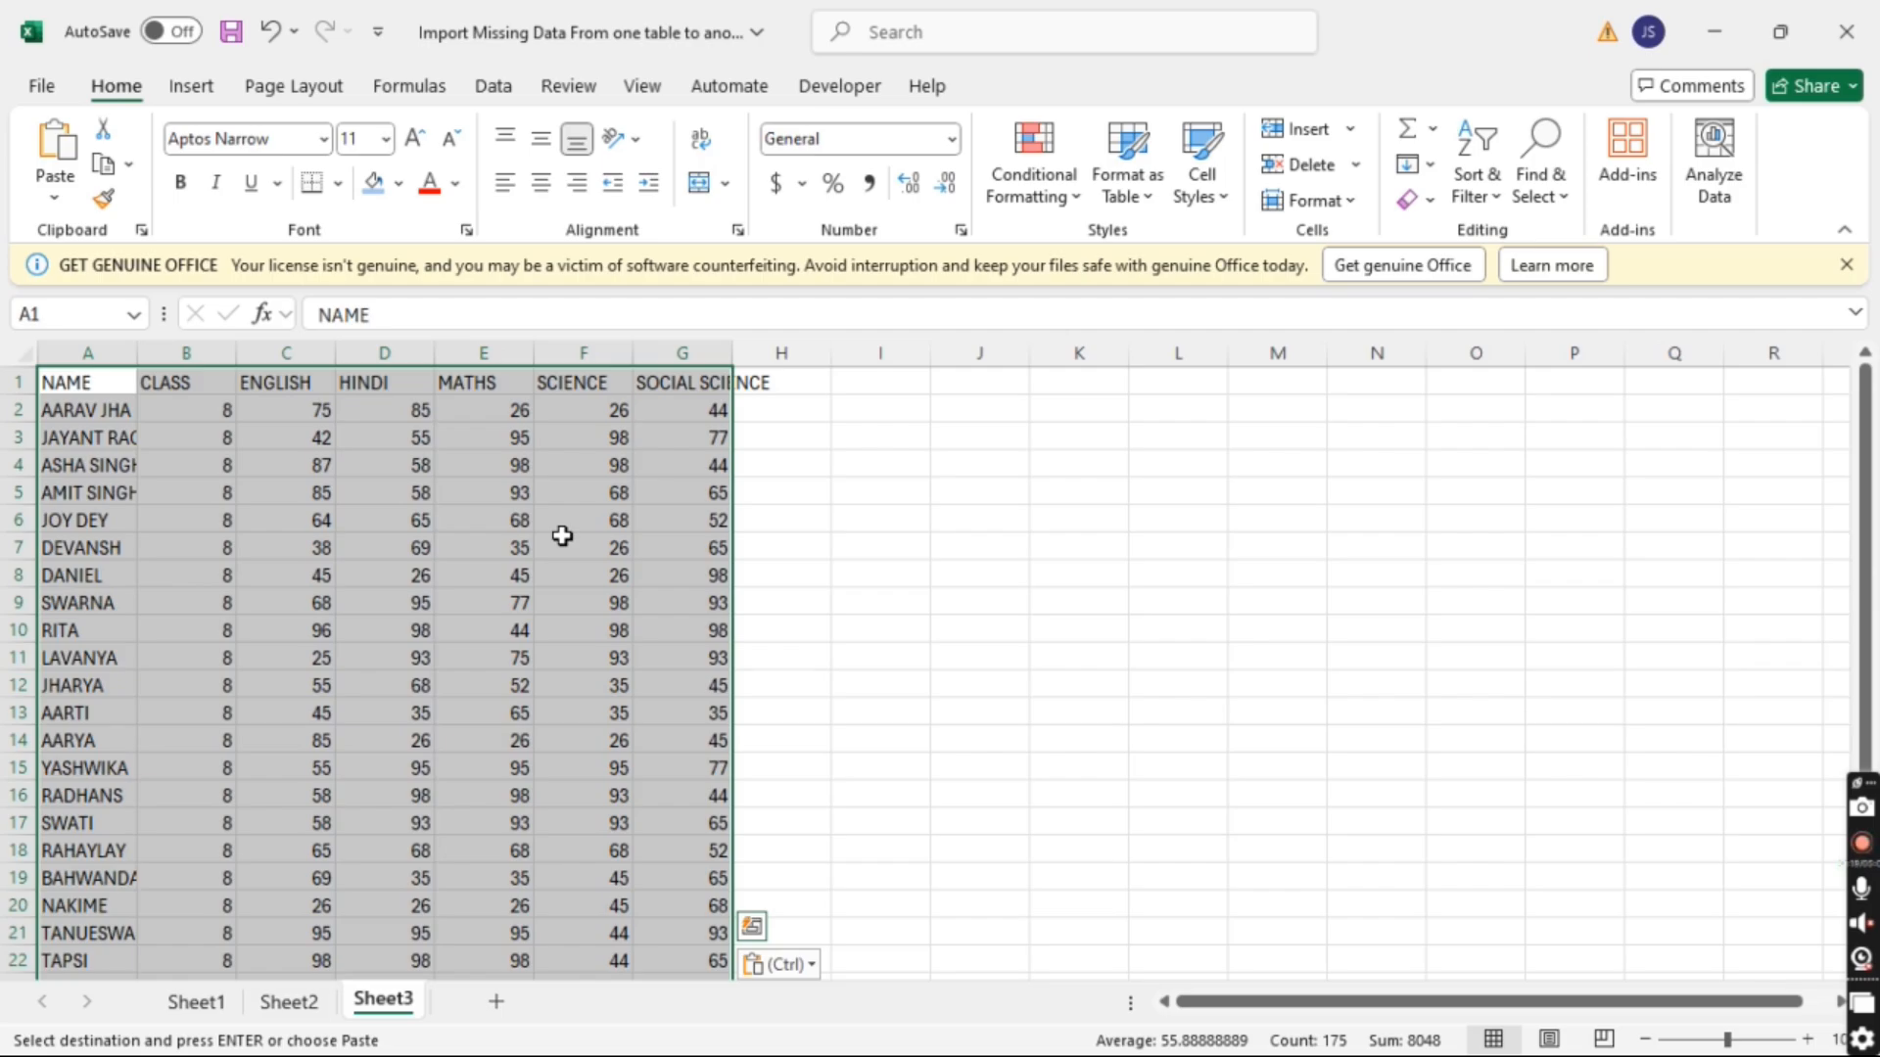
# Clear the pasted contents from Sheet3 and copy the selected marks table A1:G25 on Sheet2 again.
pyautogui.press('Delete')
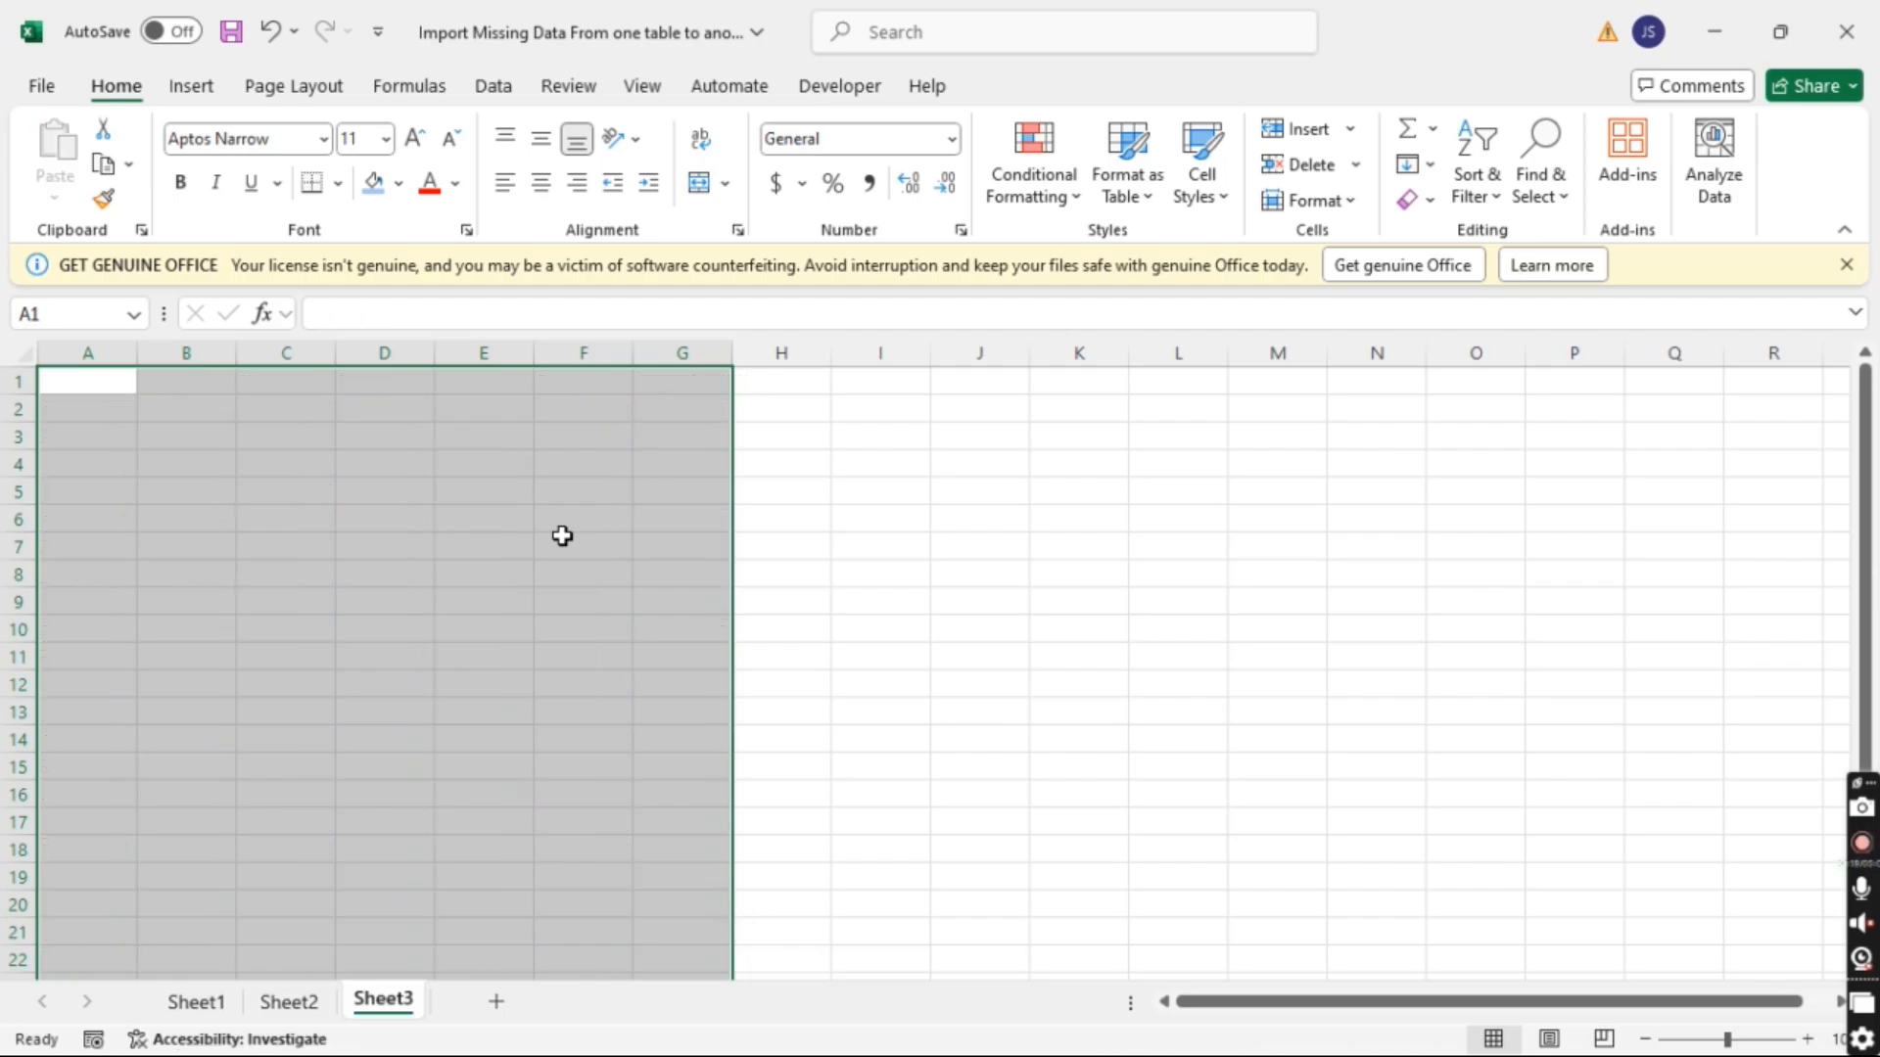
pyautogui.rightClick(118, 386)
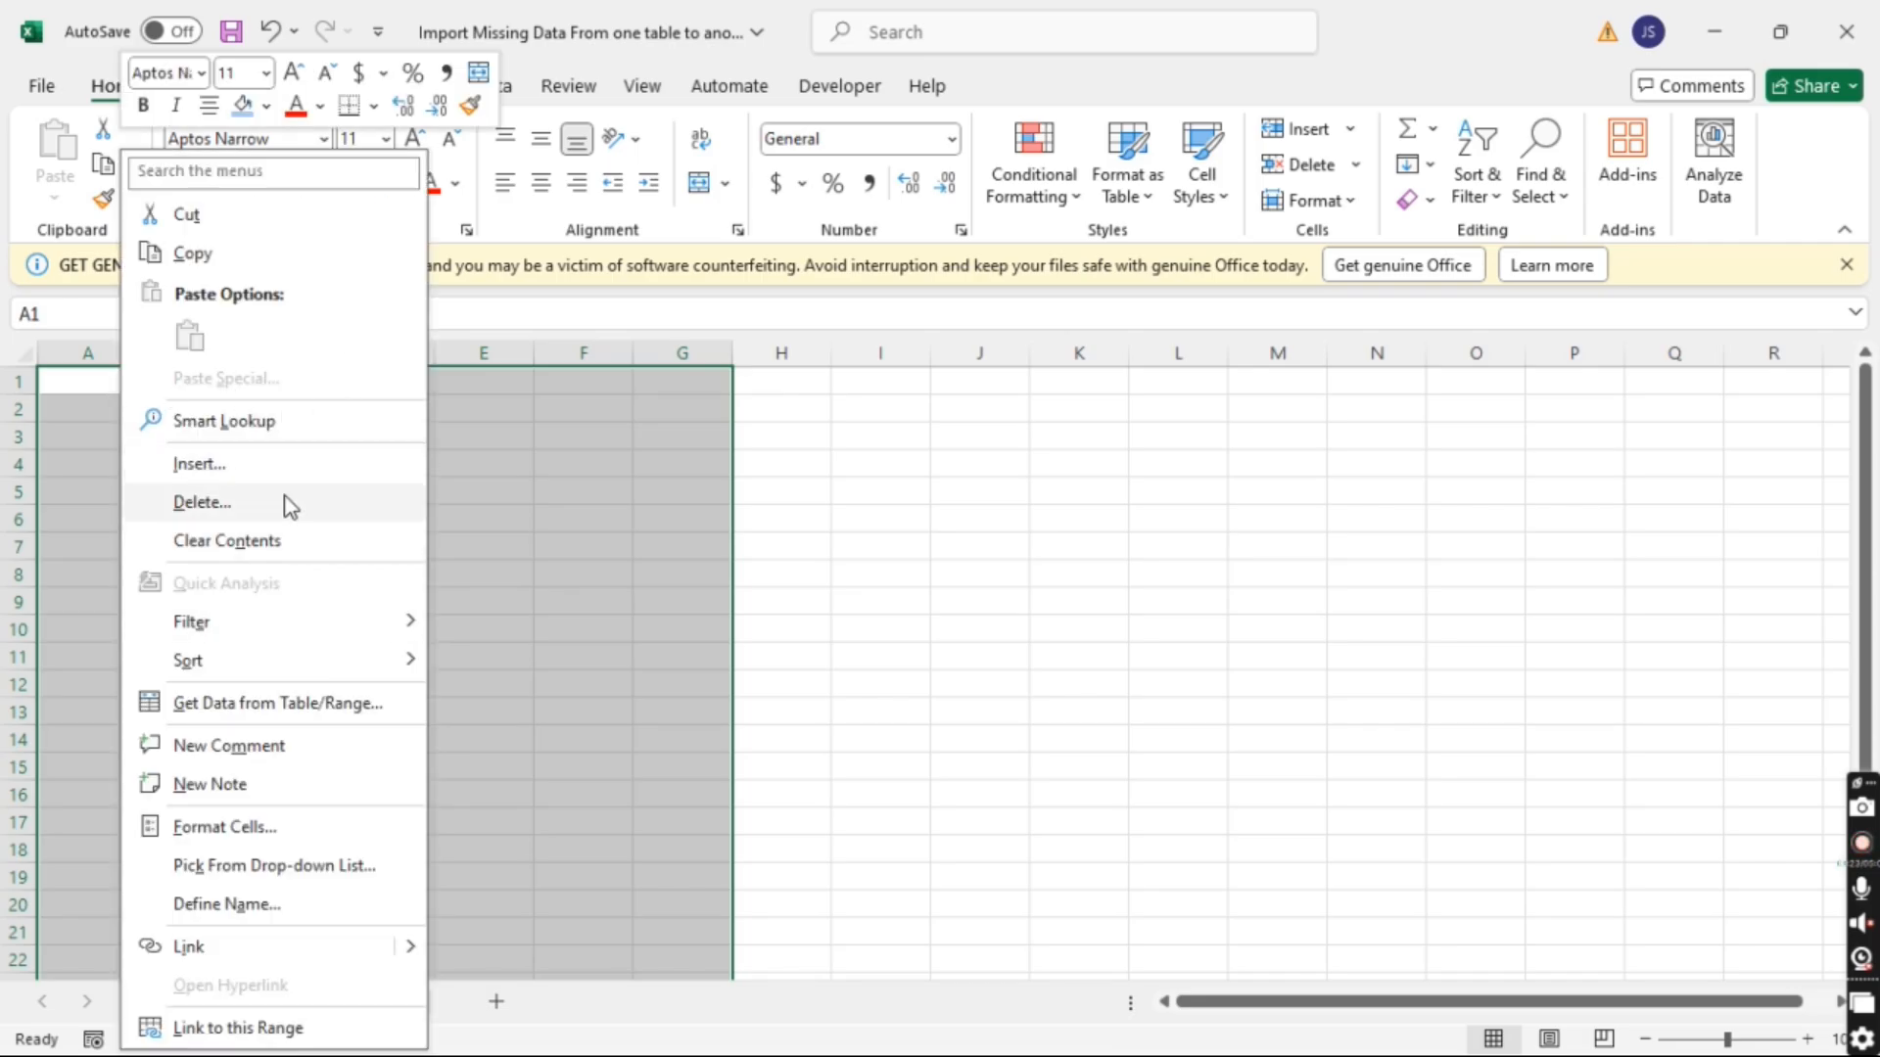
pyautogui.press('Escape')
pyautogui.click(293, 1003)
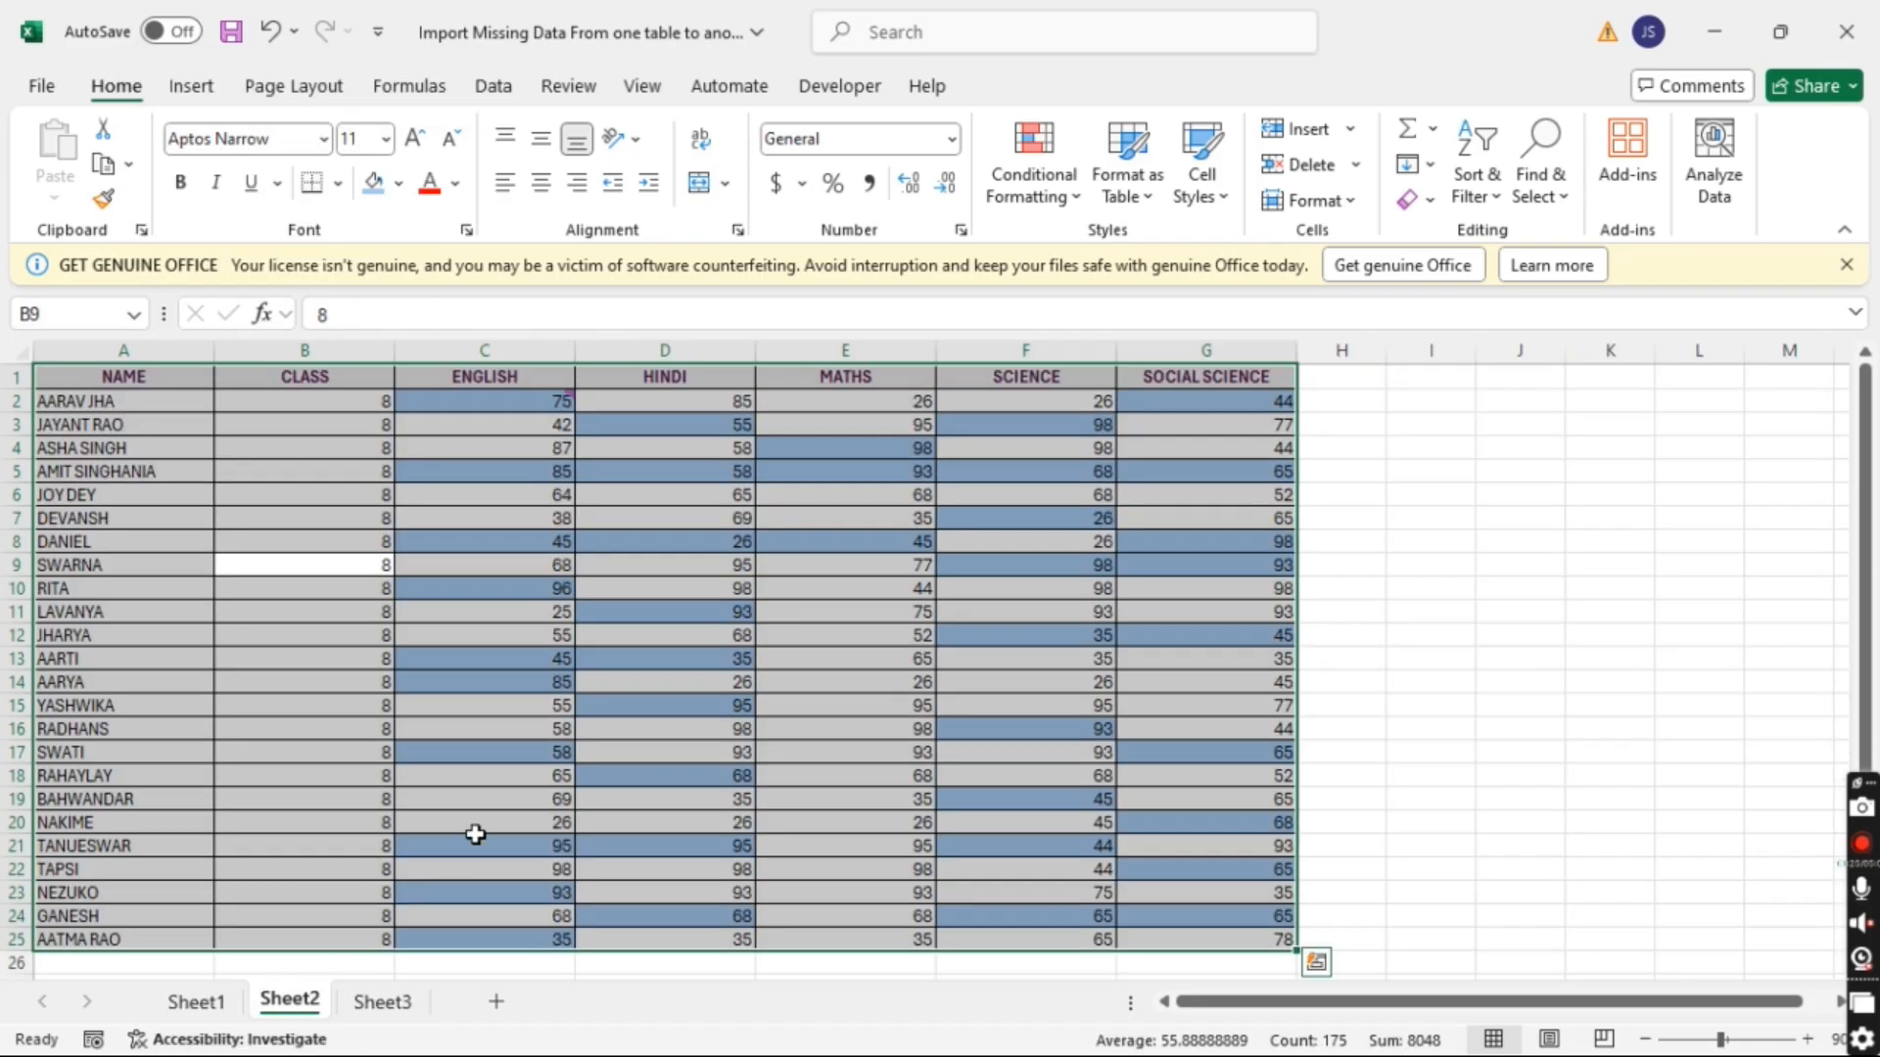
pyautogui.hotkey('ctrl', 'c')
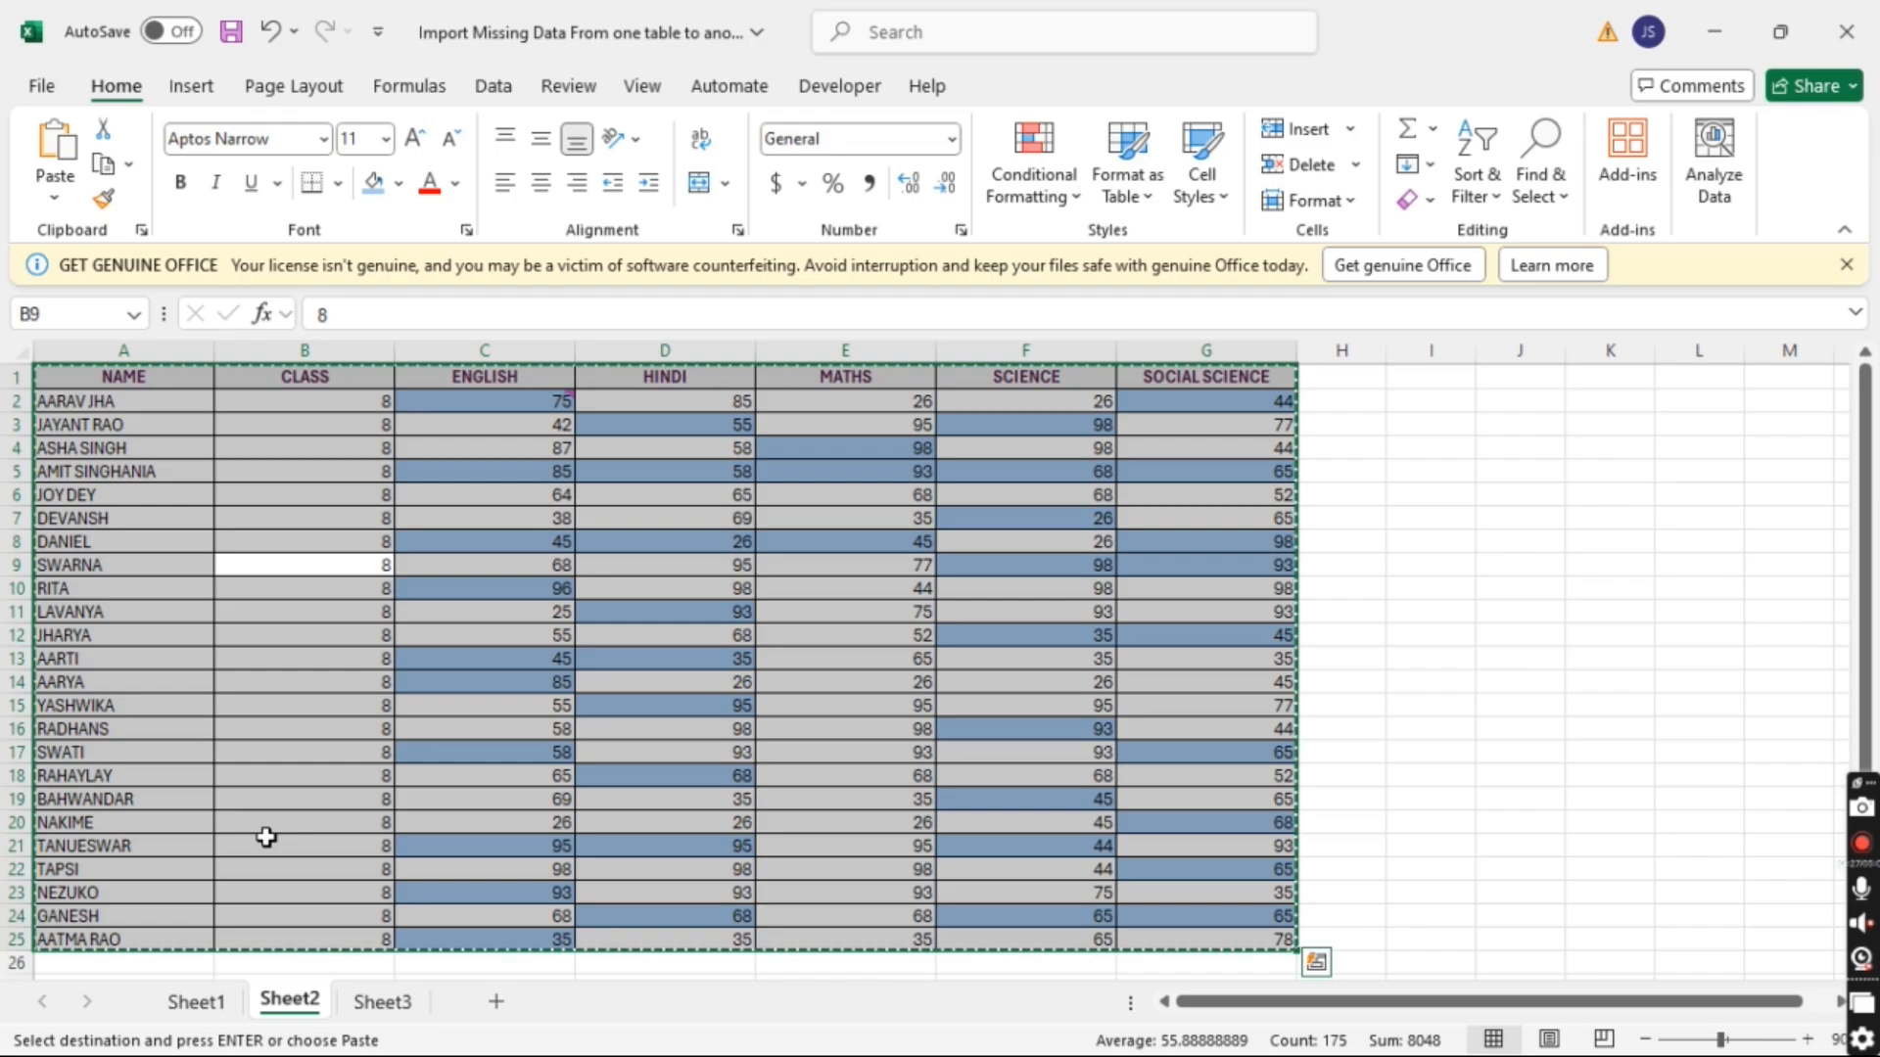
# Paste the copied table at A1 on Sheet3 with the No Borders option.
pyautogui.click(377, 1003)
pyautogui.rightClick(97, 387)
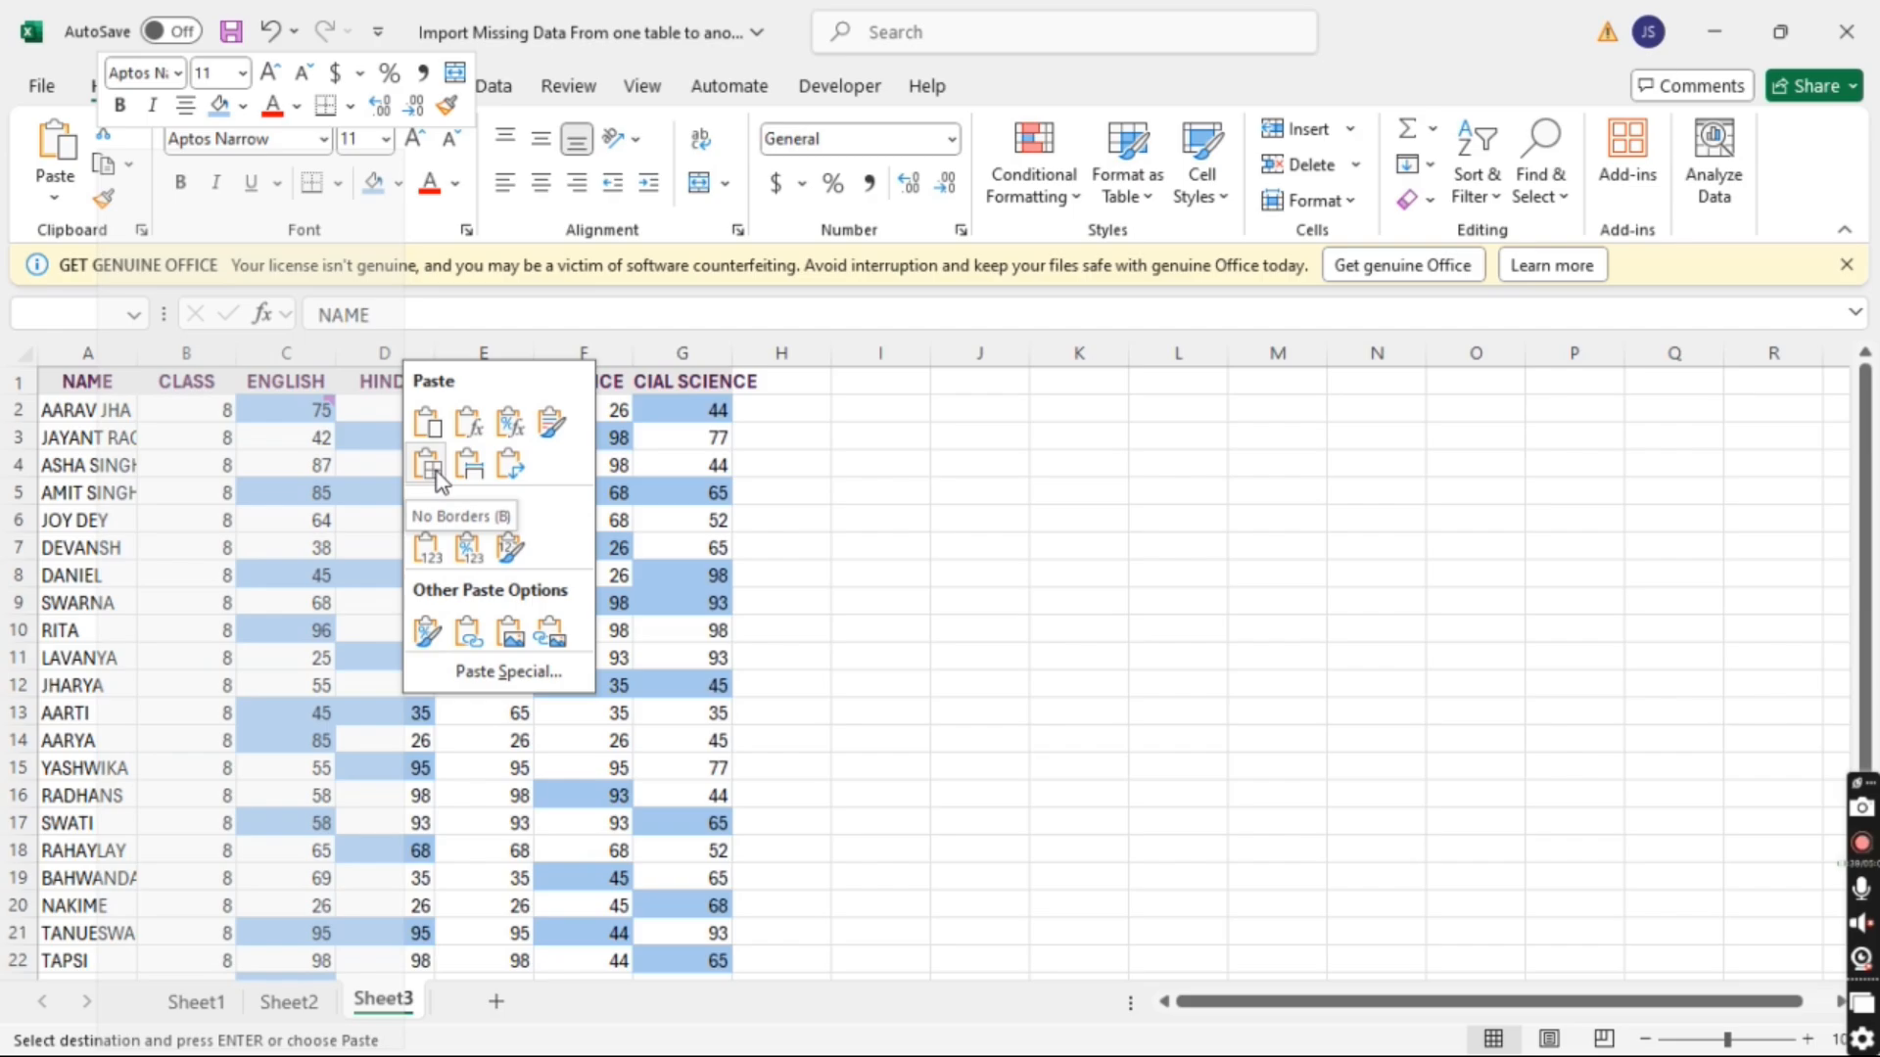
pyautogui.click(437, 471)
pyautogui.click(888, 623)
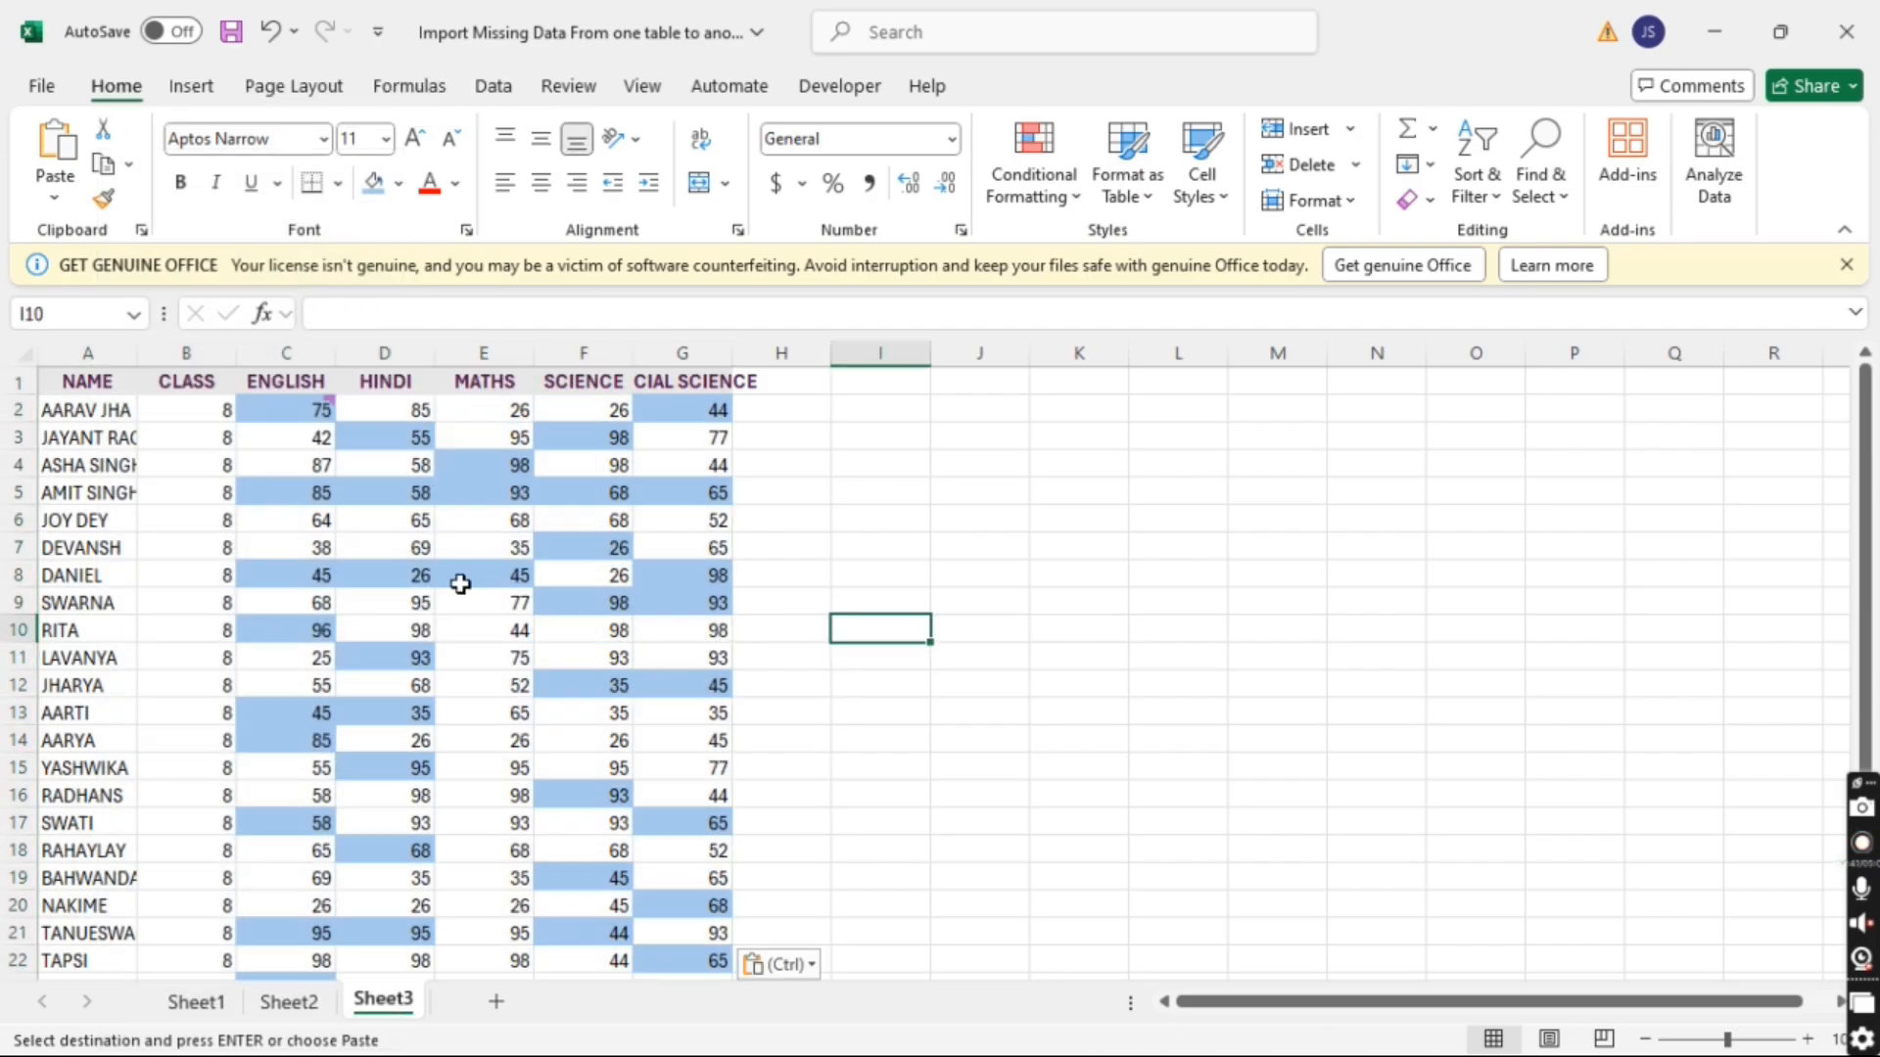
# Compare the borderless copy with the source table on Sheet2, and undo the paste on Sheet3.
pyautogui.click(301, 1017)
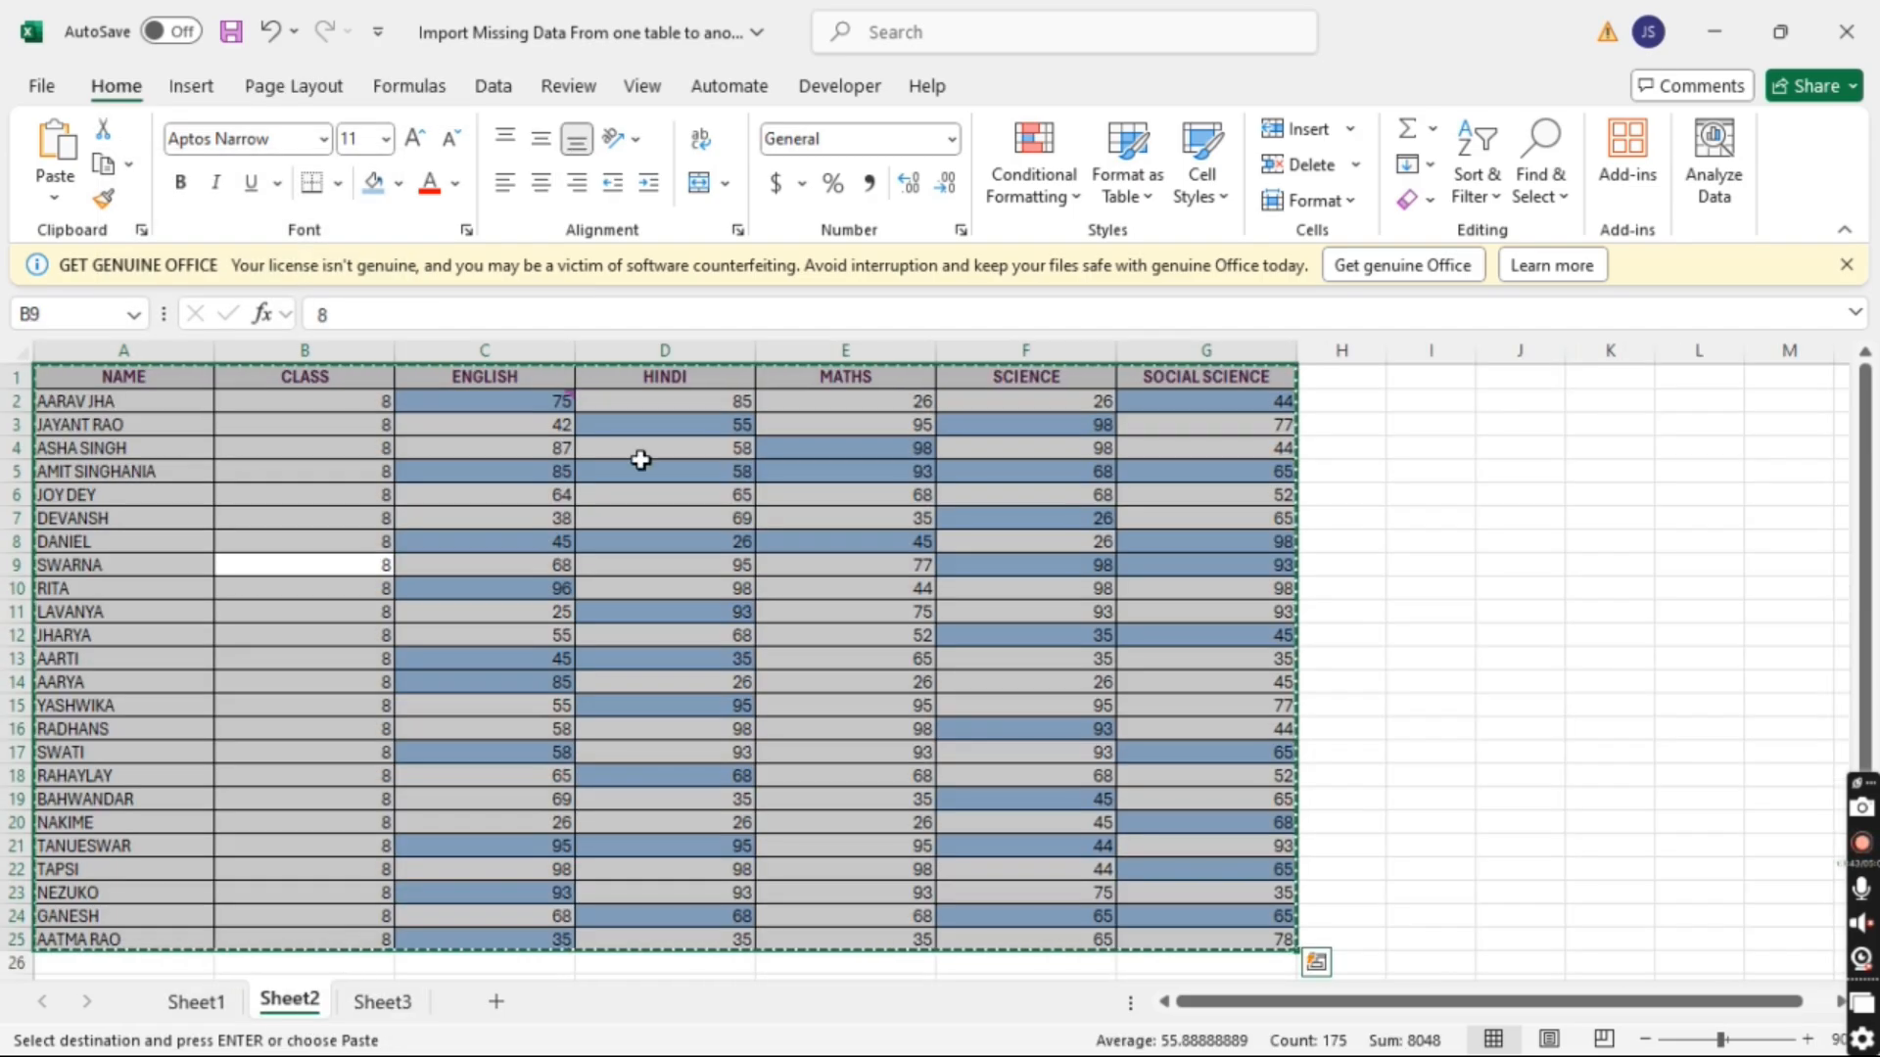
pyautogui.click(1062, 679)
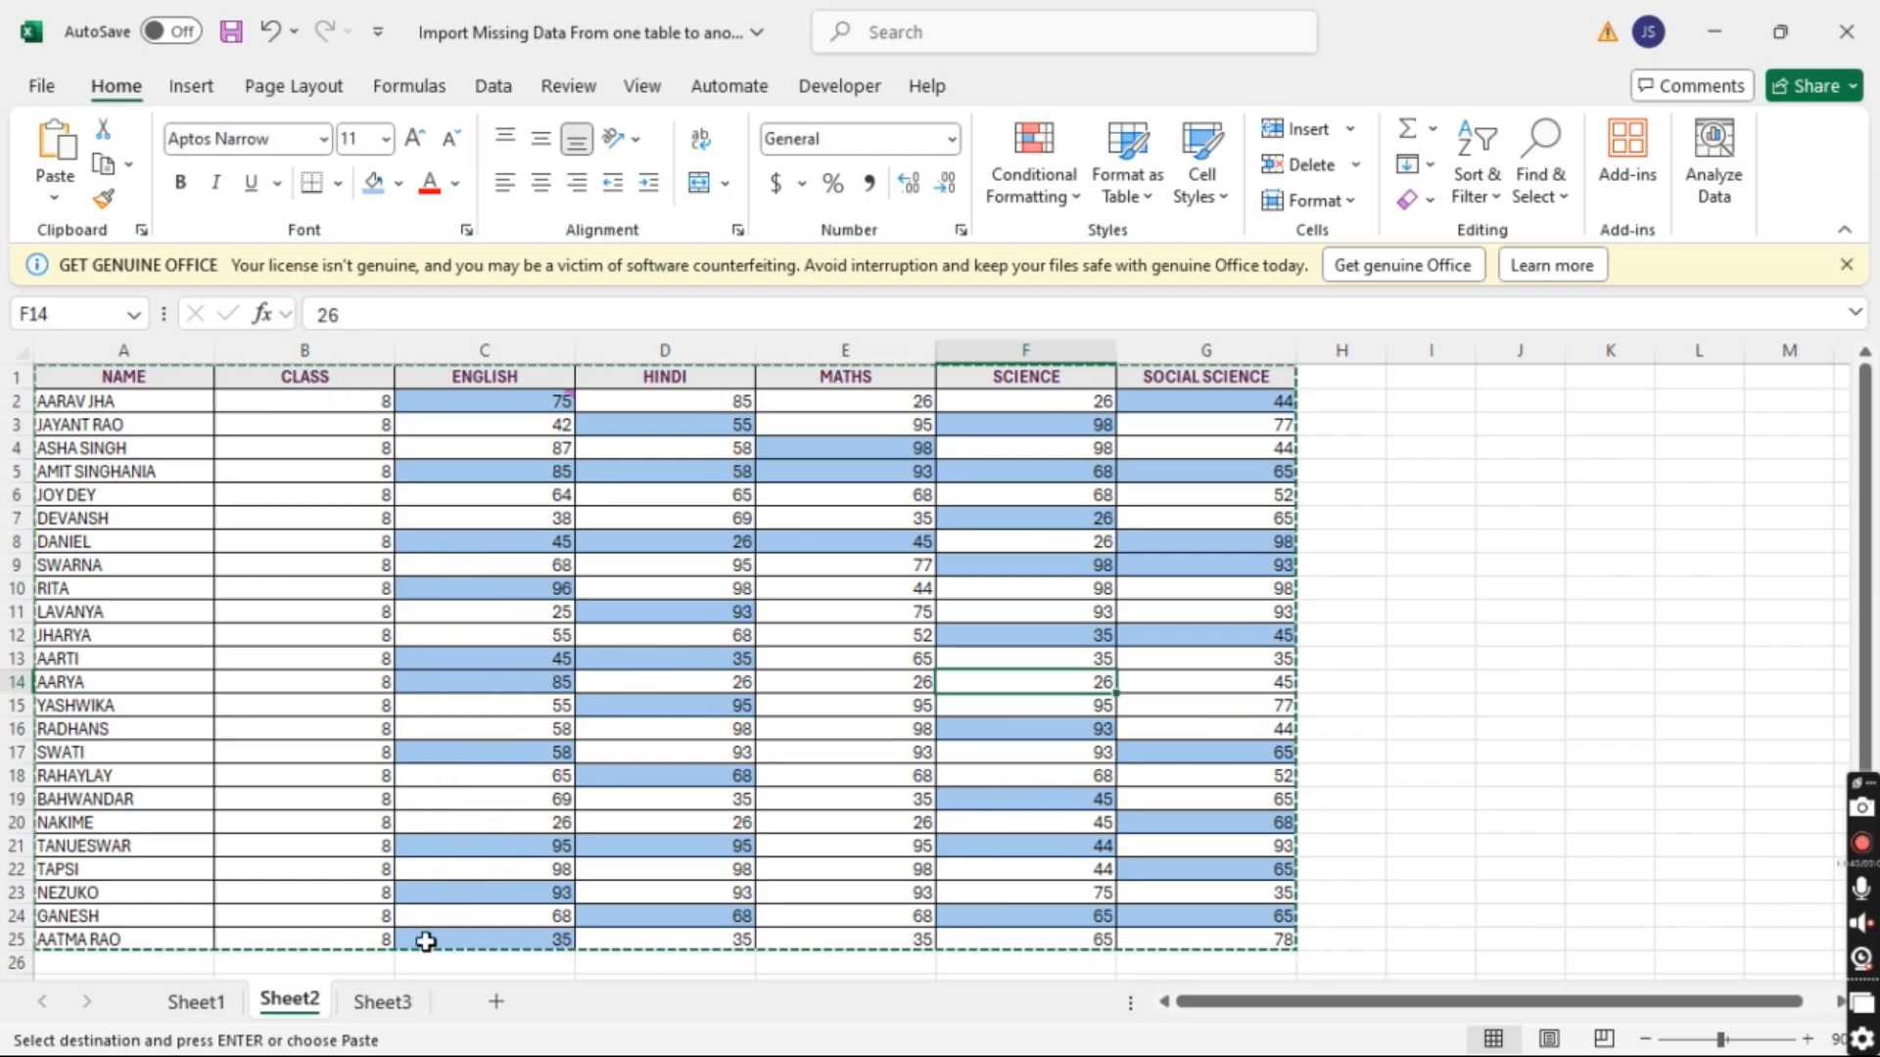
pyautogui.click(382, 1001)
pyautogui.hotkey('ctrl', 'z')
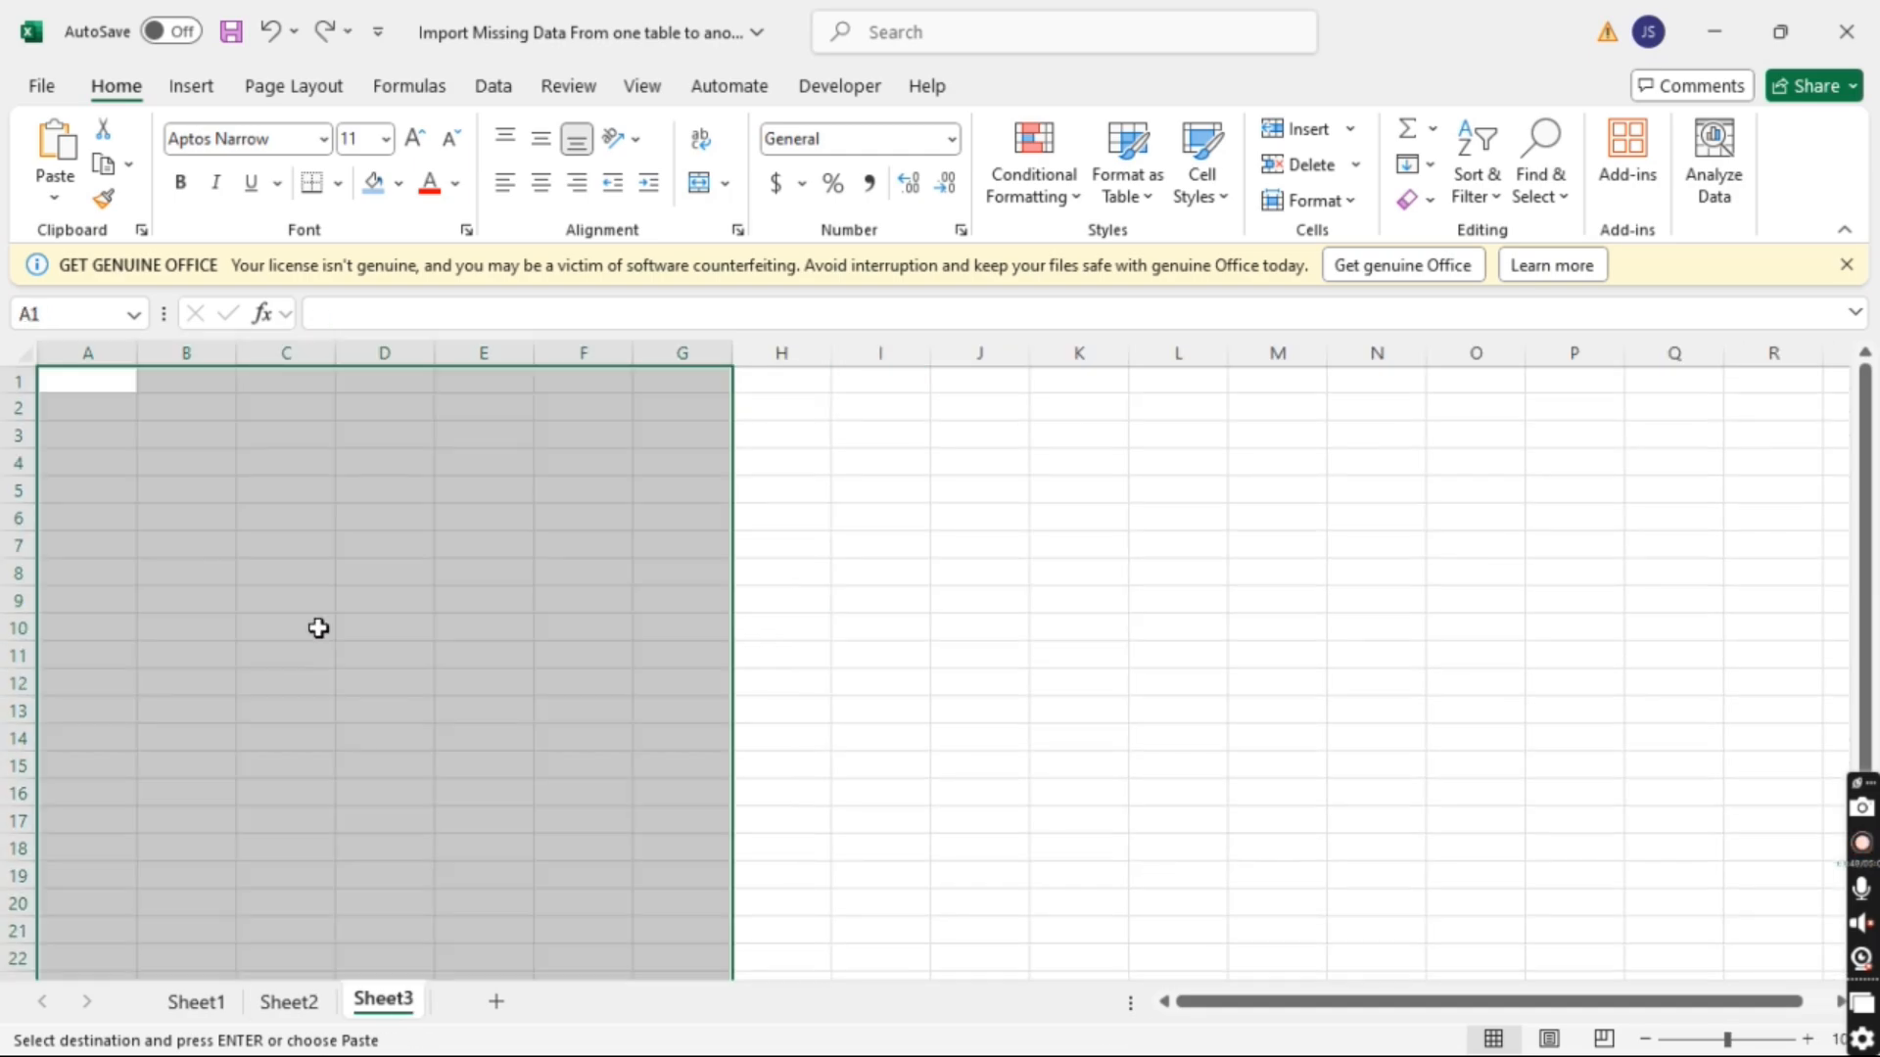
# Paste the copied table at A1 with Keep Source Column Widths, inspect cell D11, and undo the paste.
pyautogui.rightClick(114, 390)
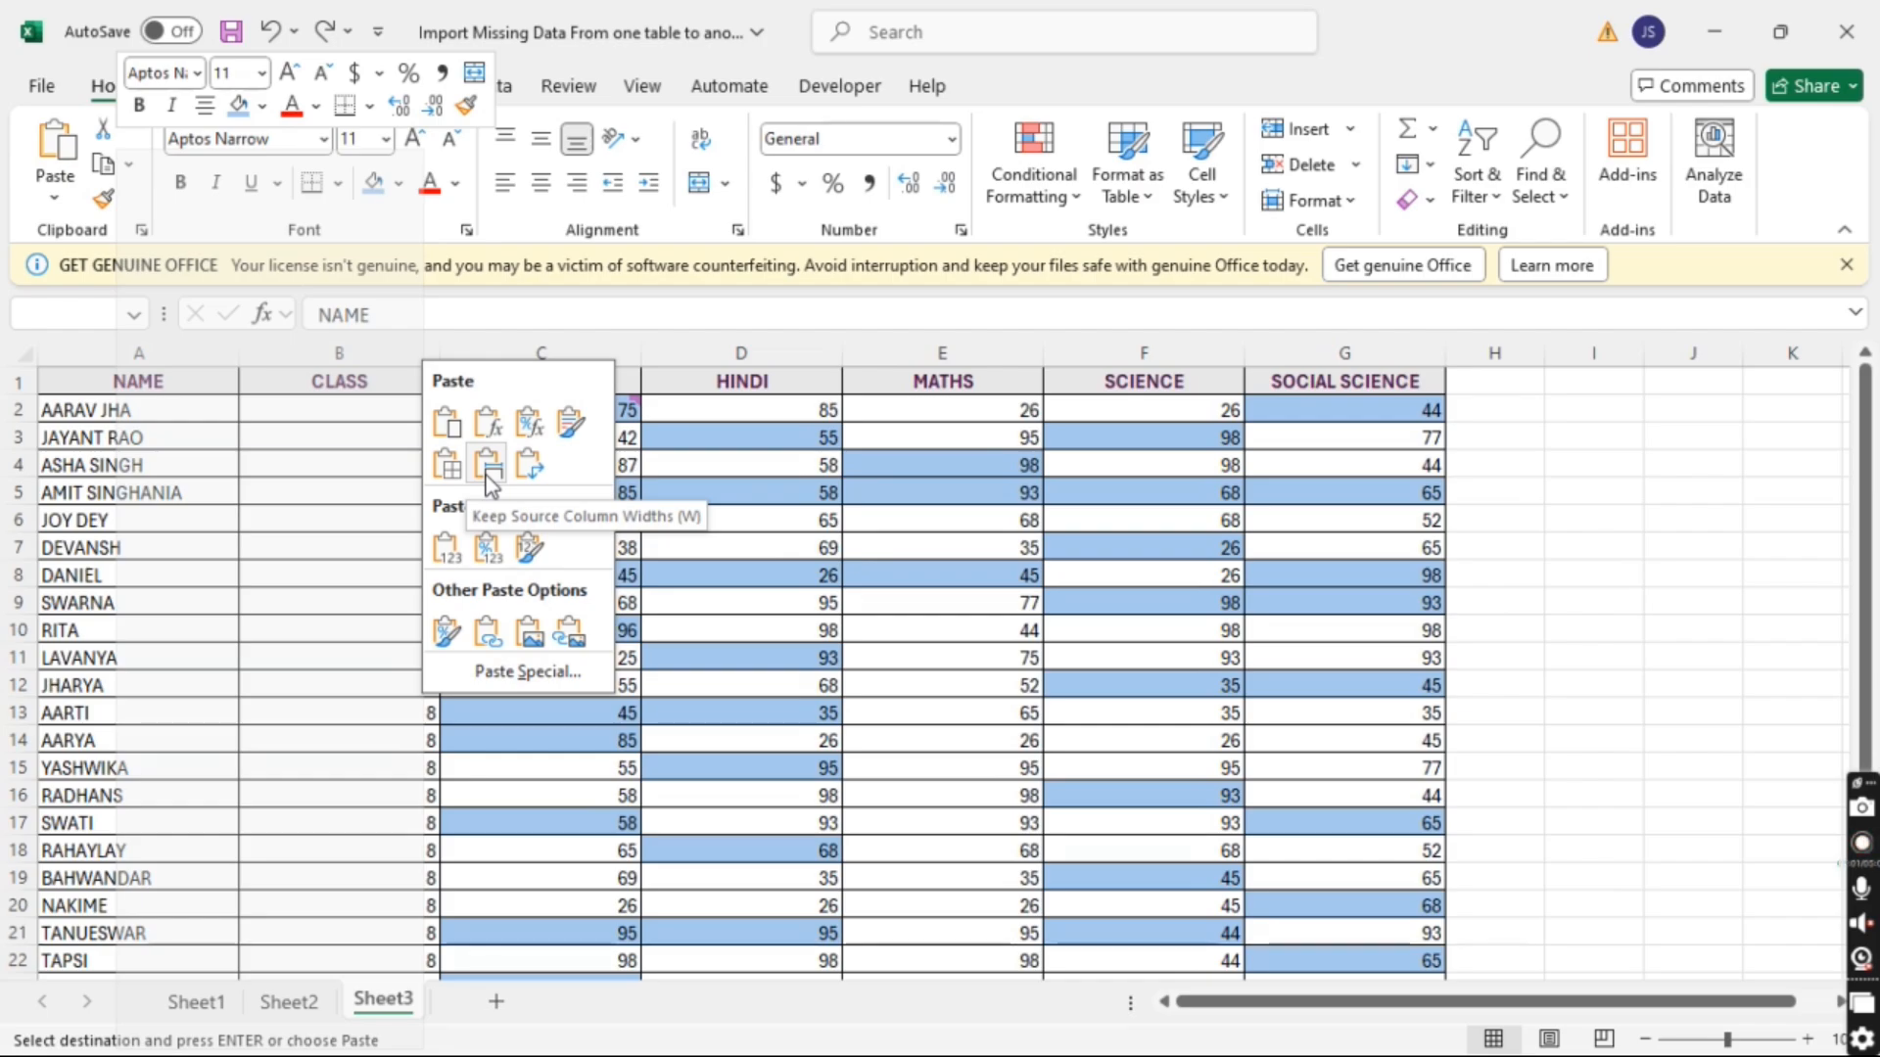
pyautogui.click(486, 464)
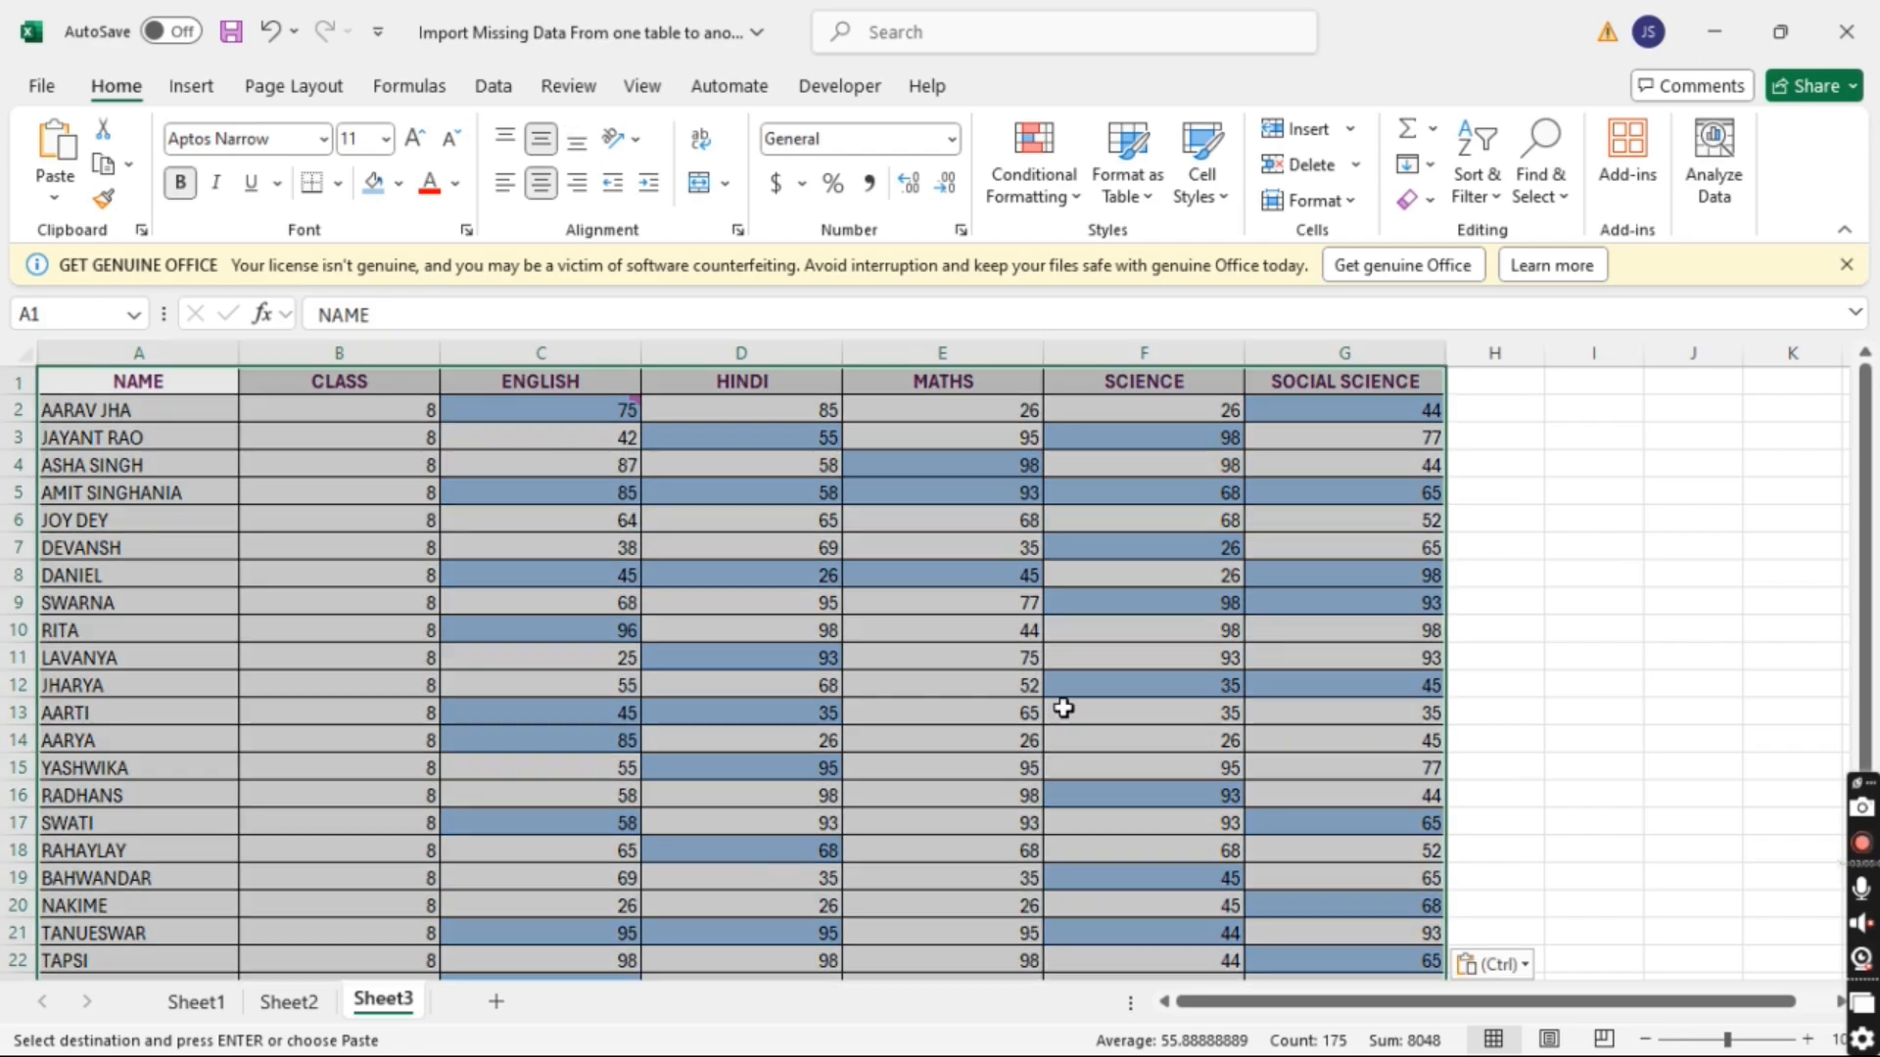
pyautogui.click(648, 658)
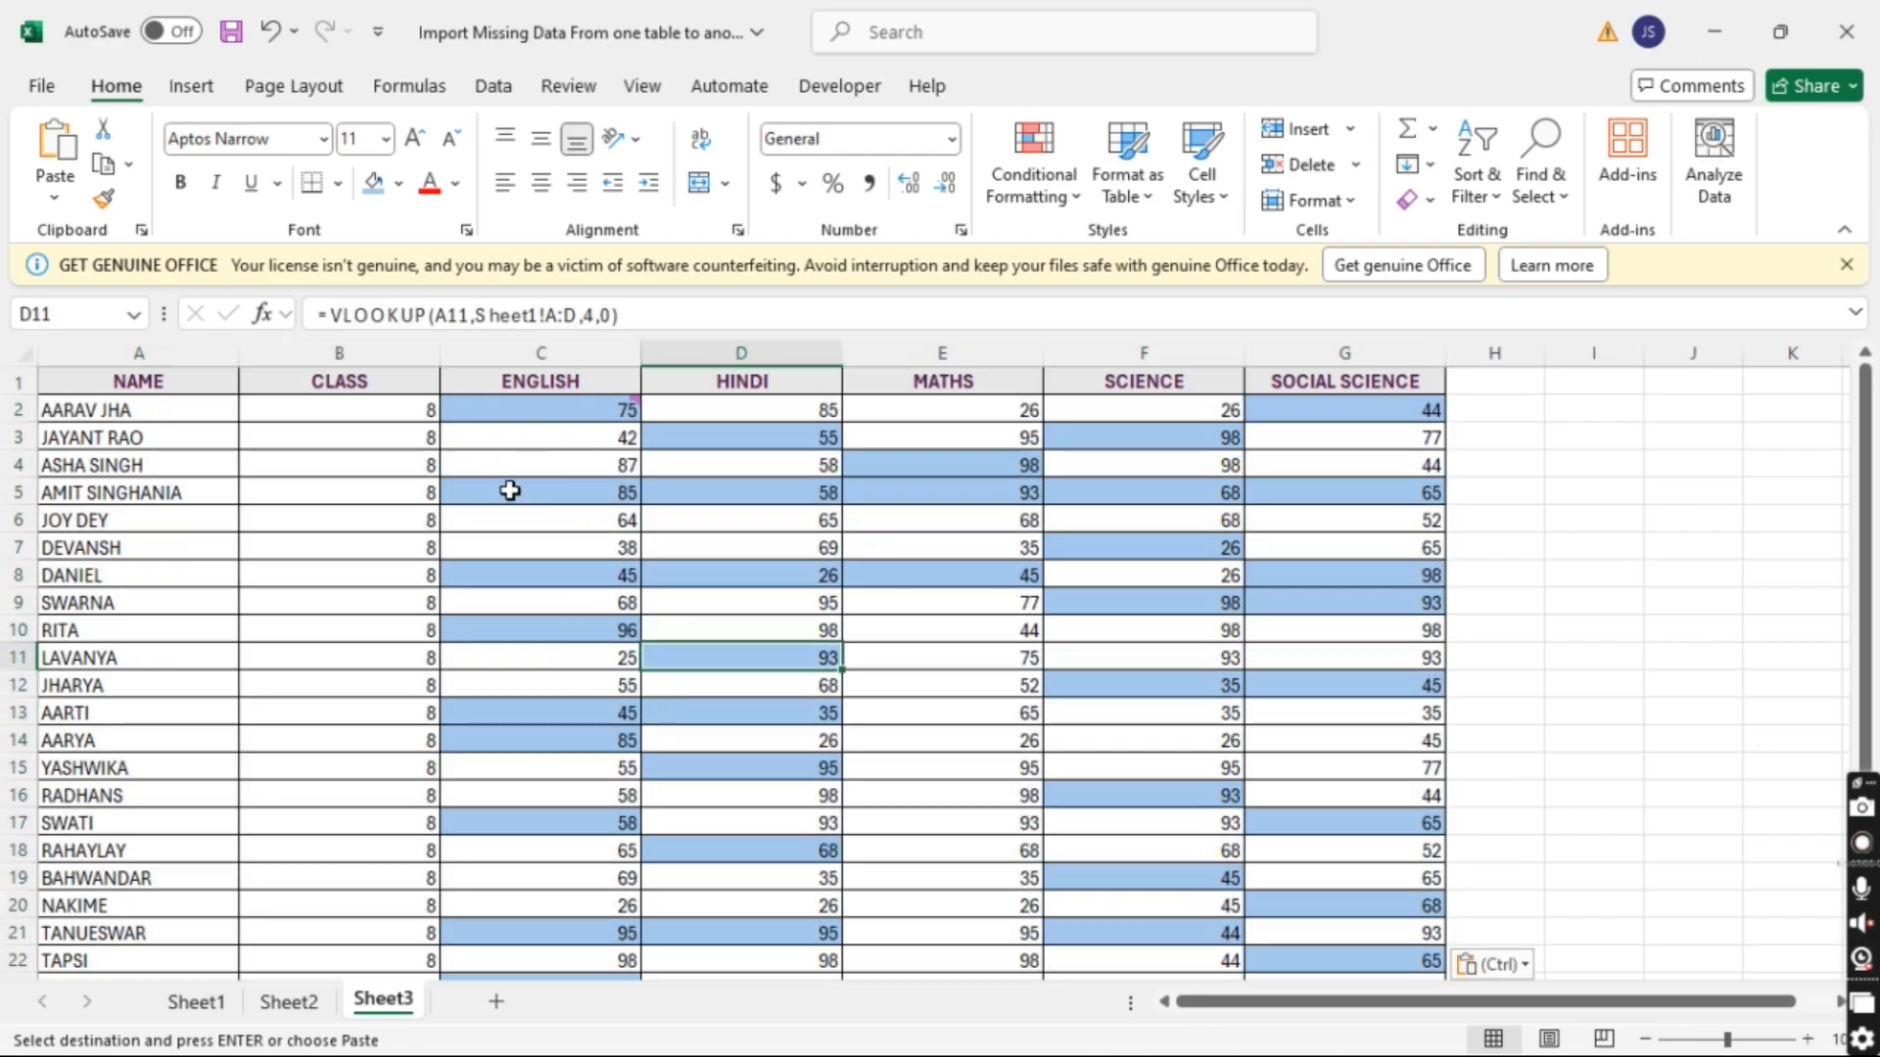
pyautogui.hotkey('ctrl', 'z')
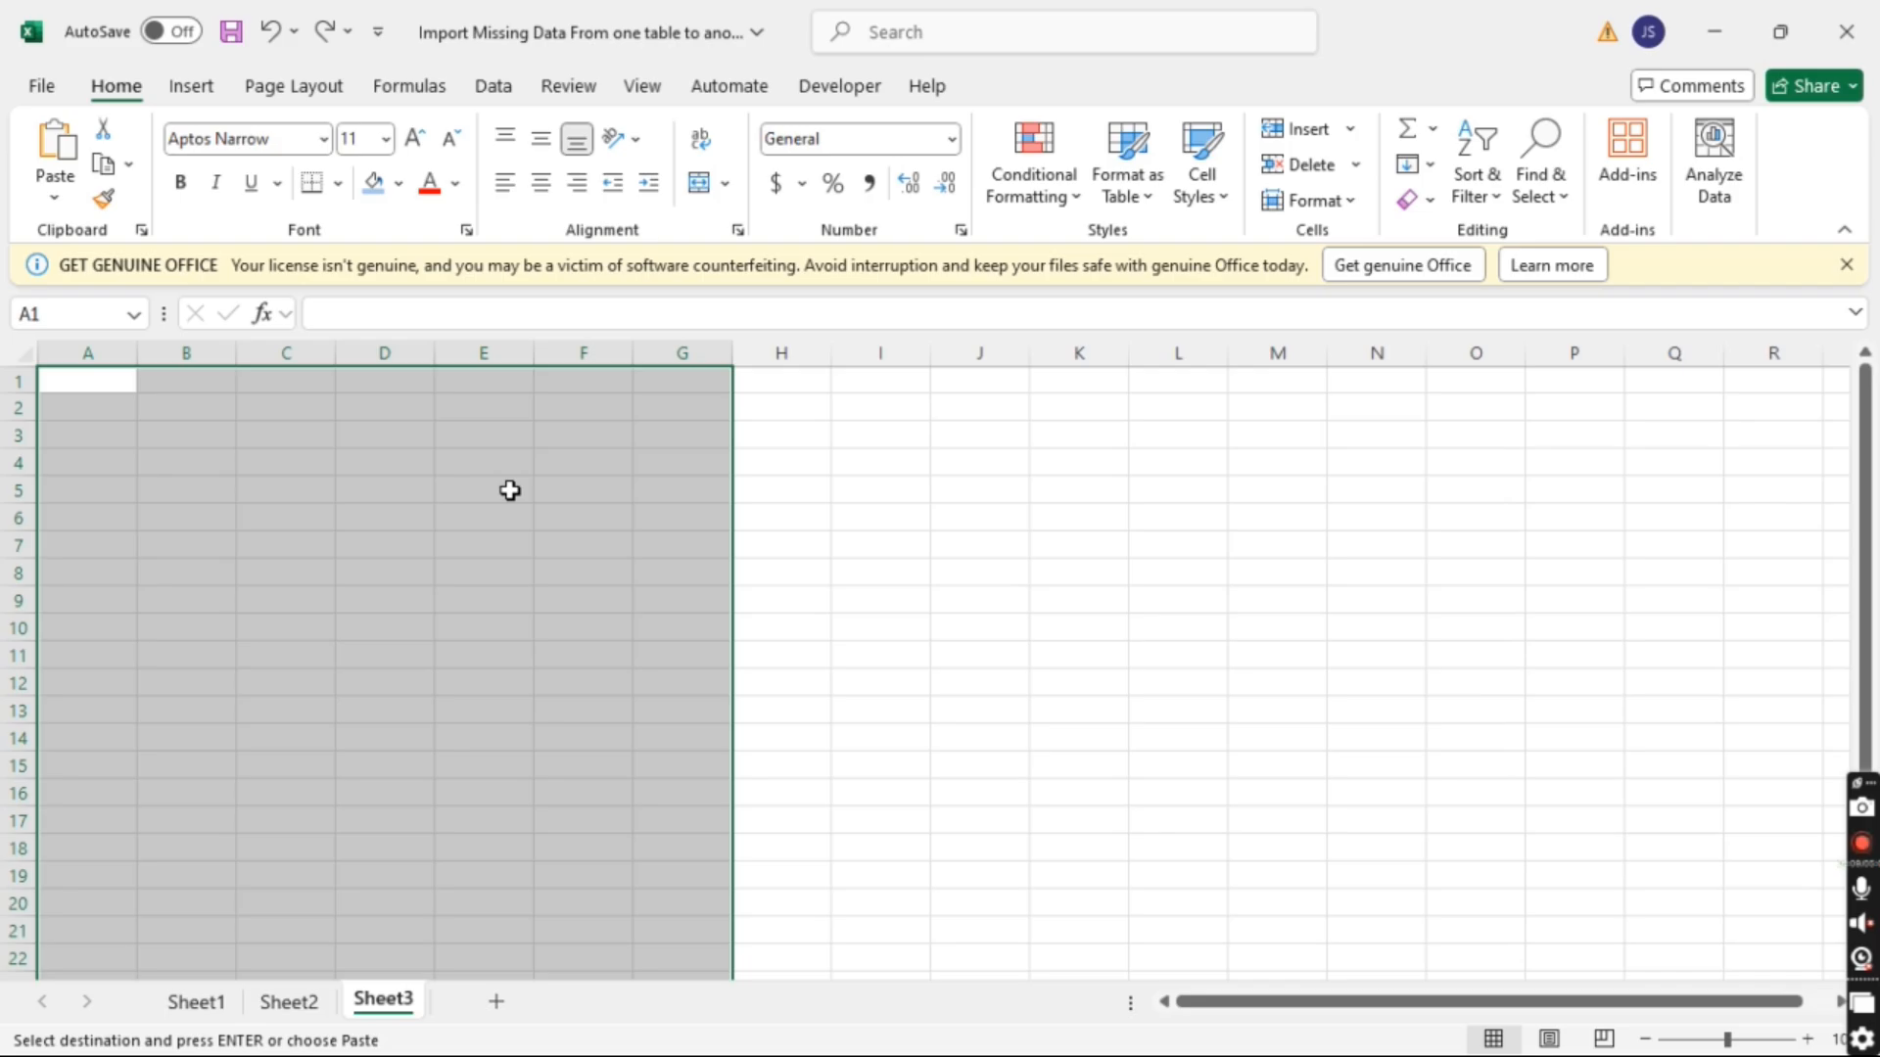
# Paste the copied table transposed at A1 on Sheet3, and undo the paste.
pyautogui.rightClick(70, 383)
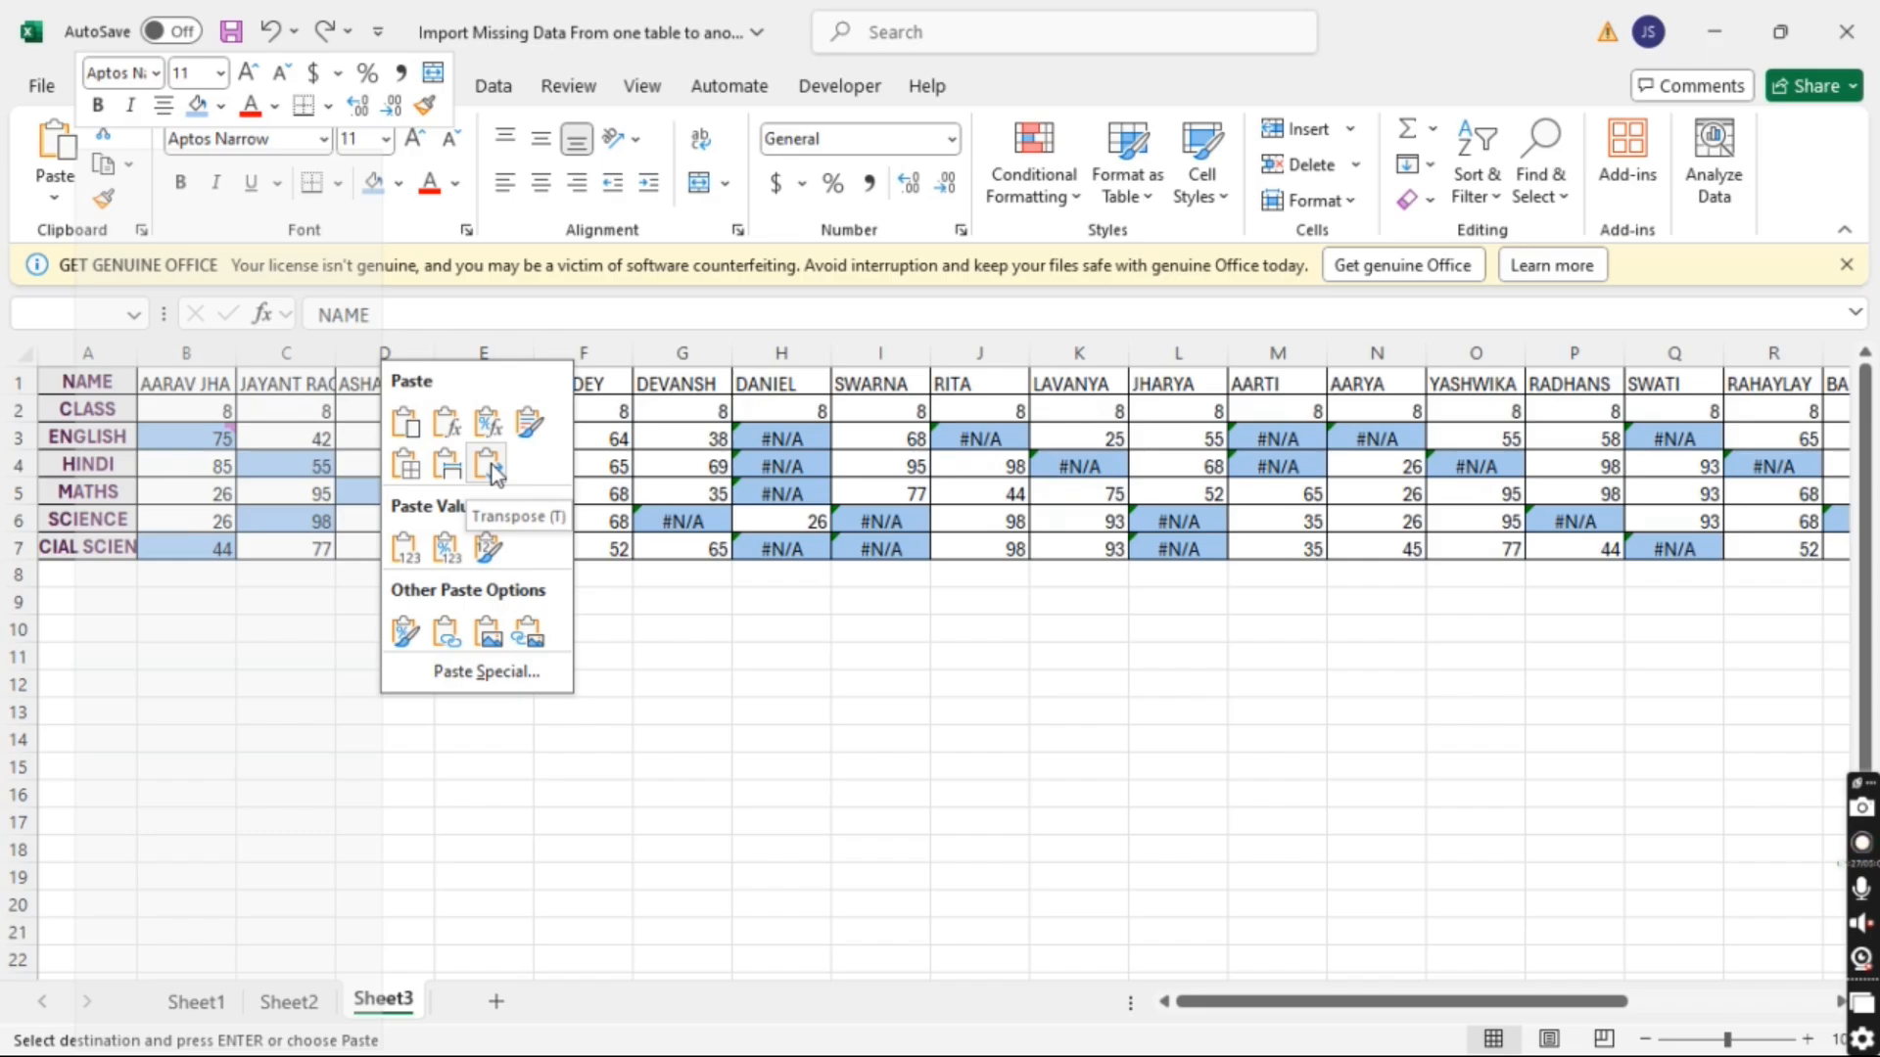
pyautogui.click(491, 466)
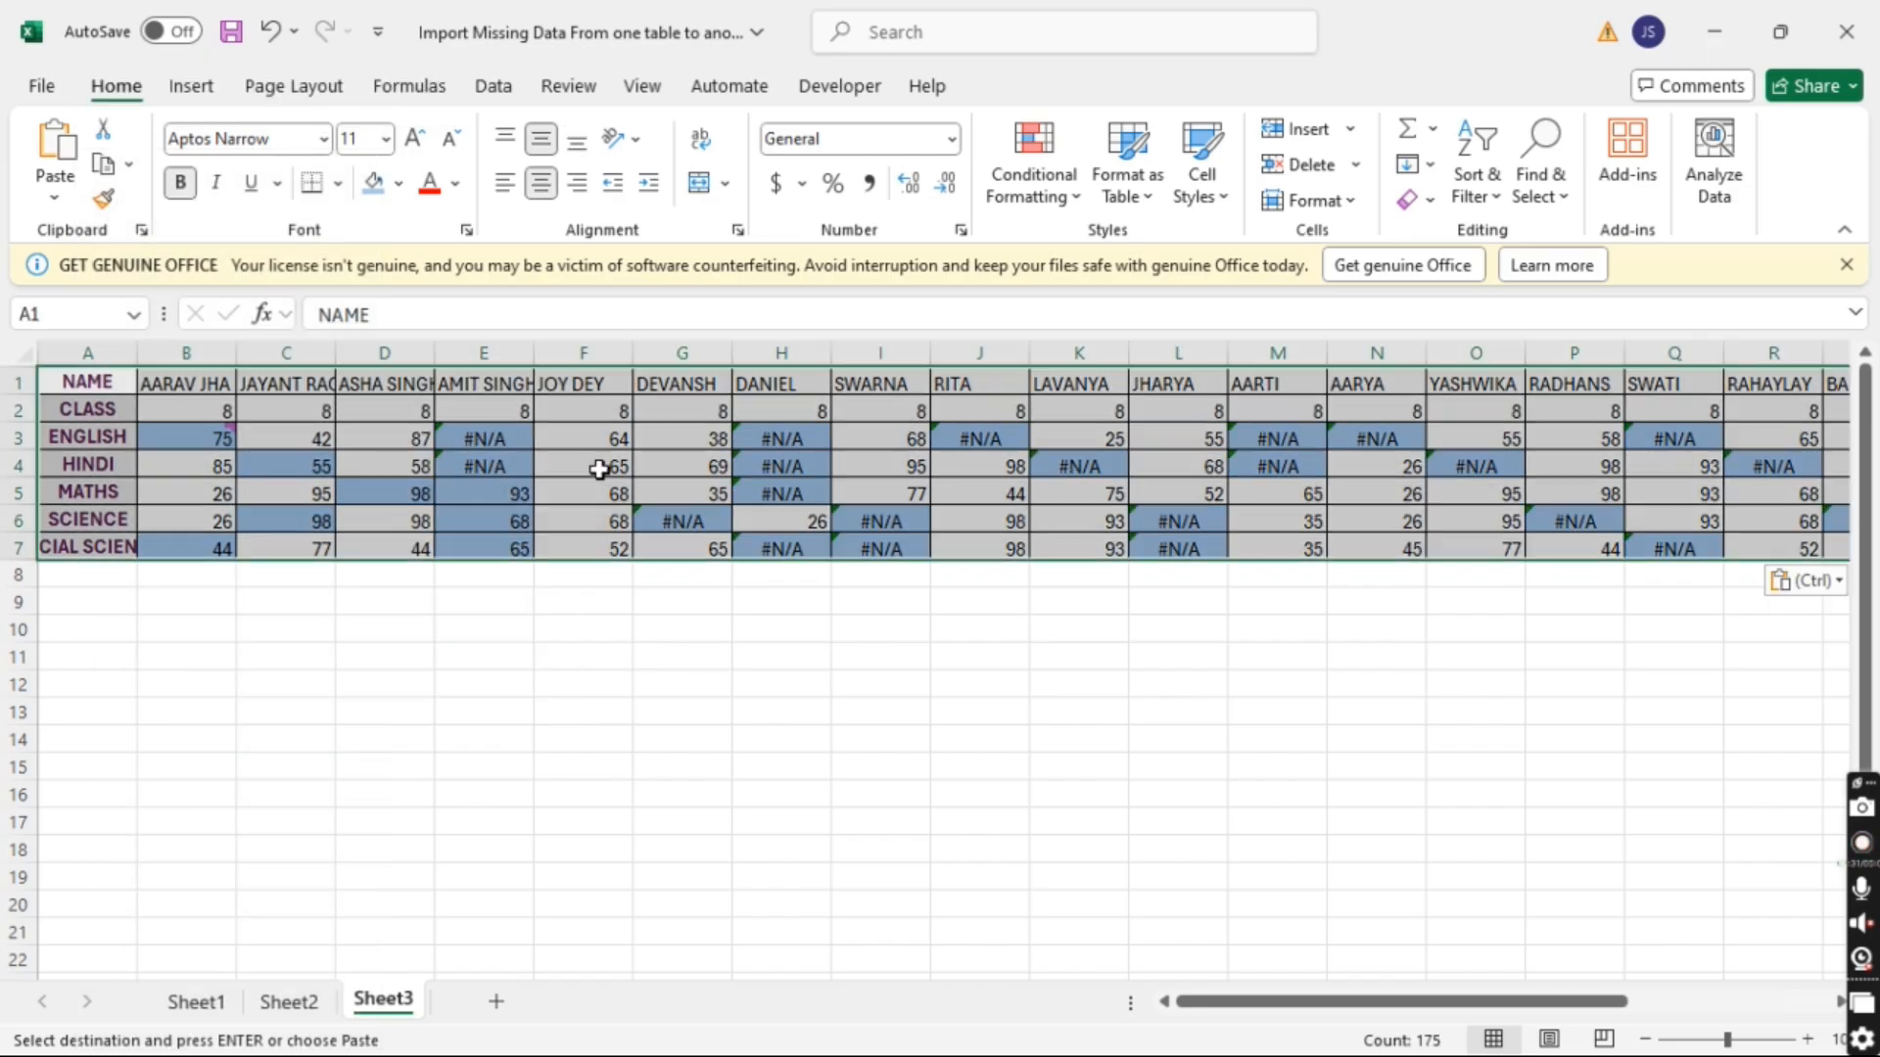
pyautogui.hotkey('ctrl', 'z')
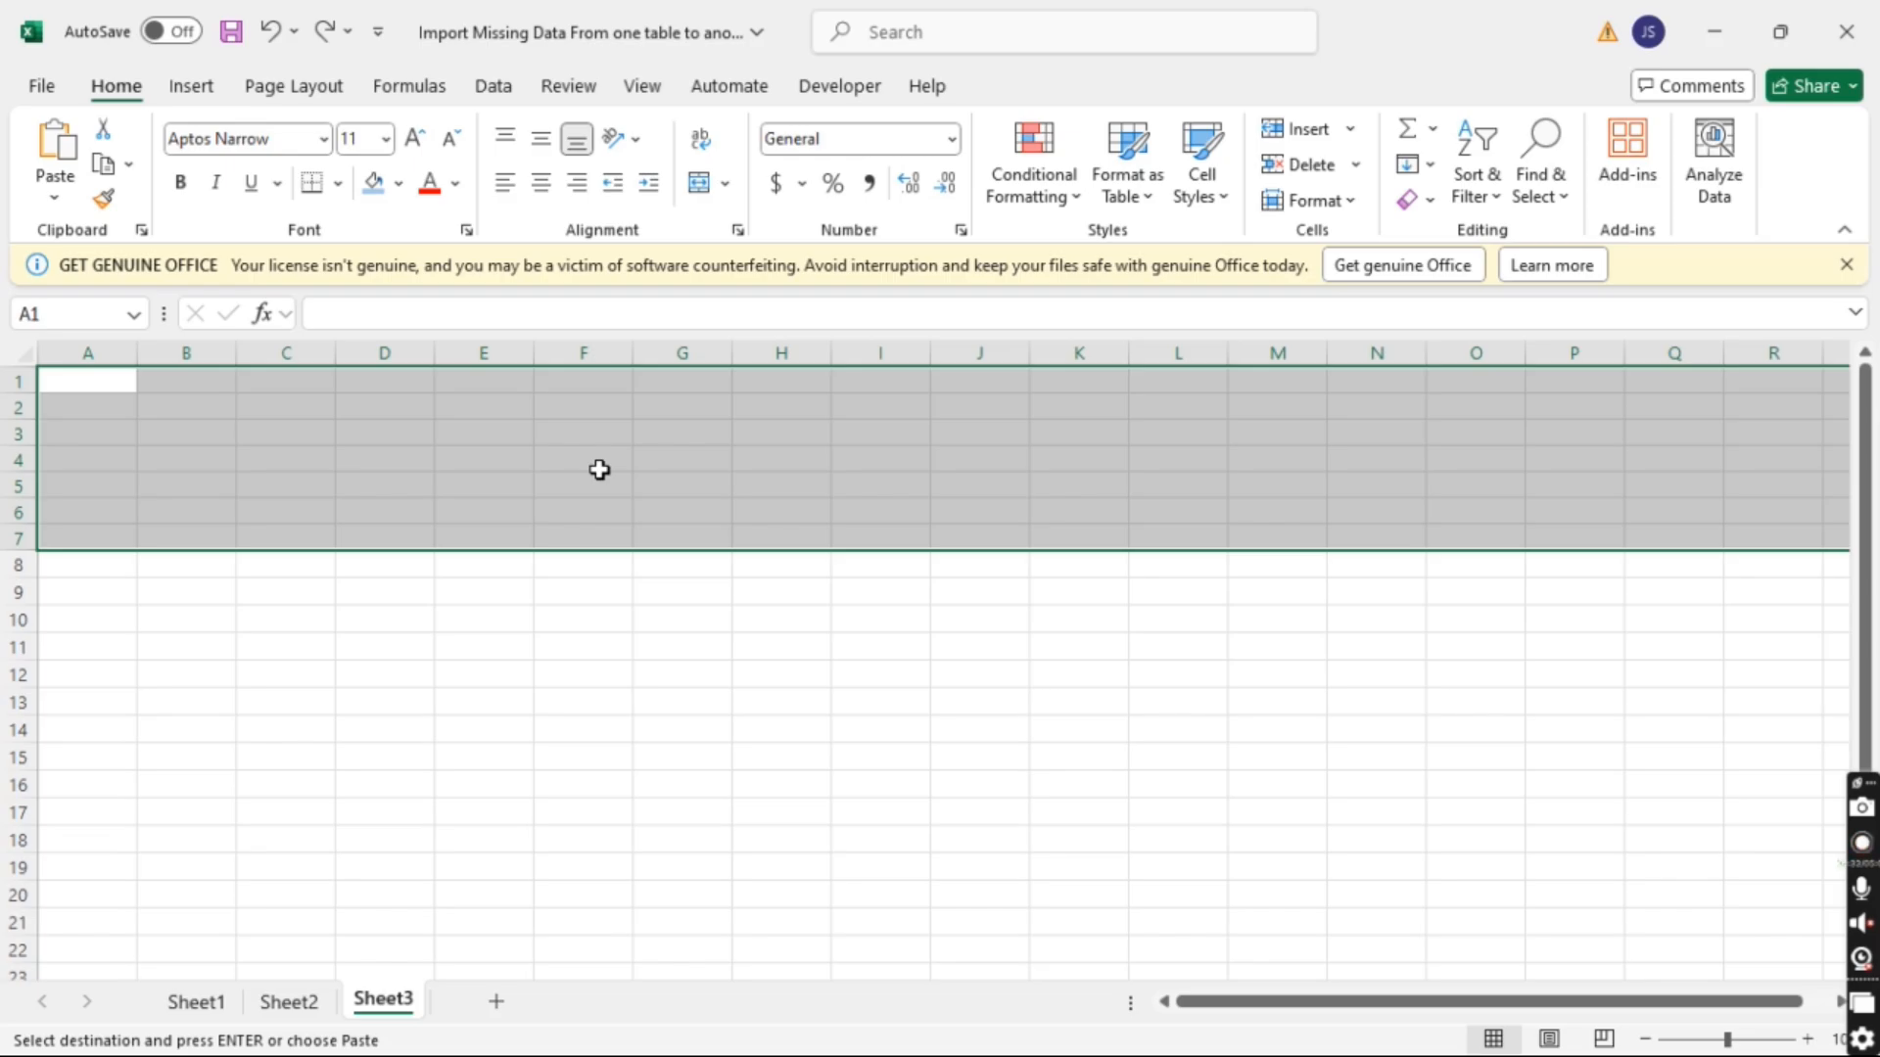
# Paste only the values of the copied table at A1 on Sheet3, and clear the pasted contents.
pyautogui.rightClick(86, 390)
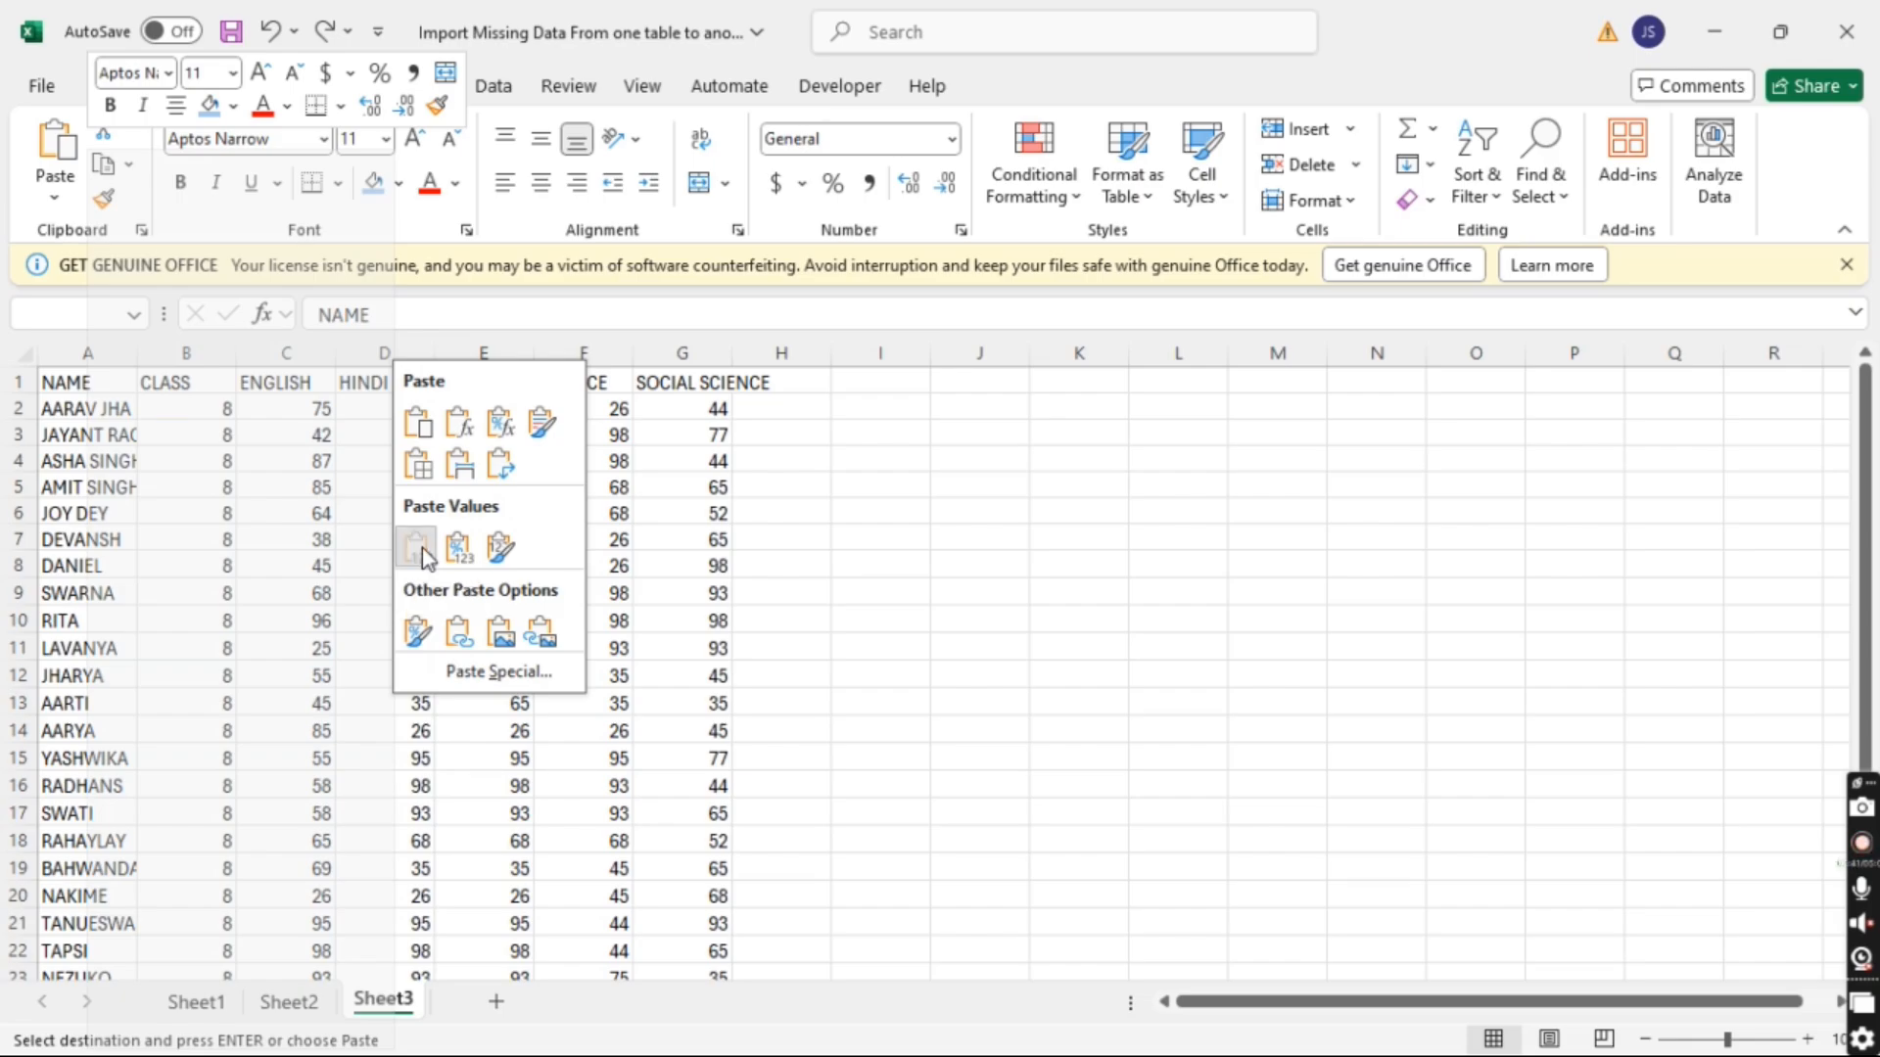
pyautogui.click(417, 548)
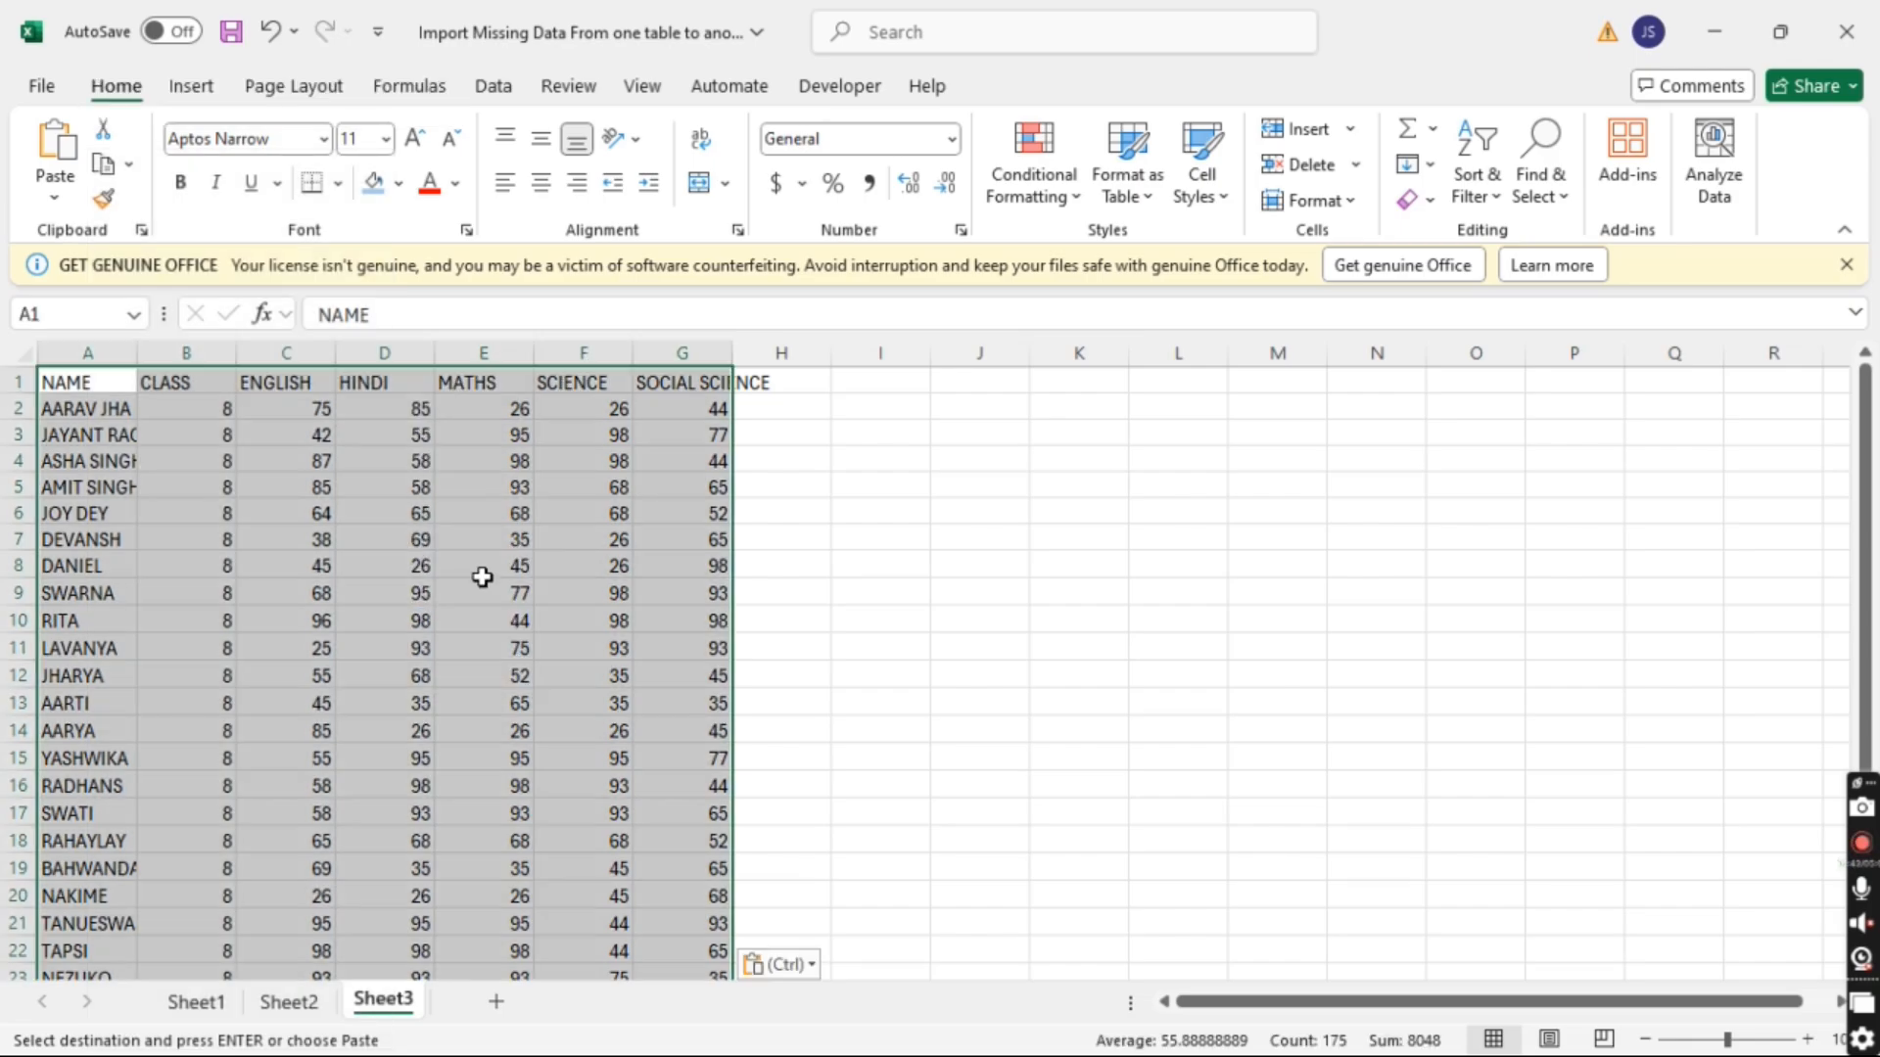
pyautogui.press('Delete')
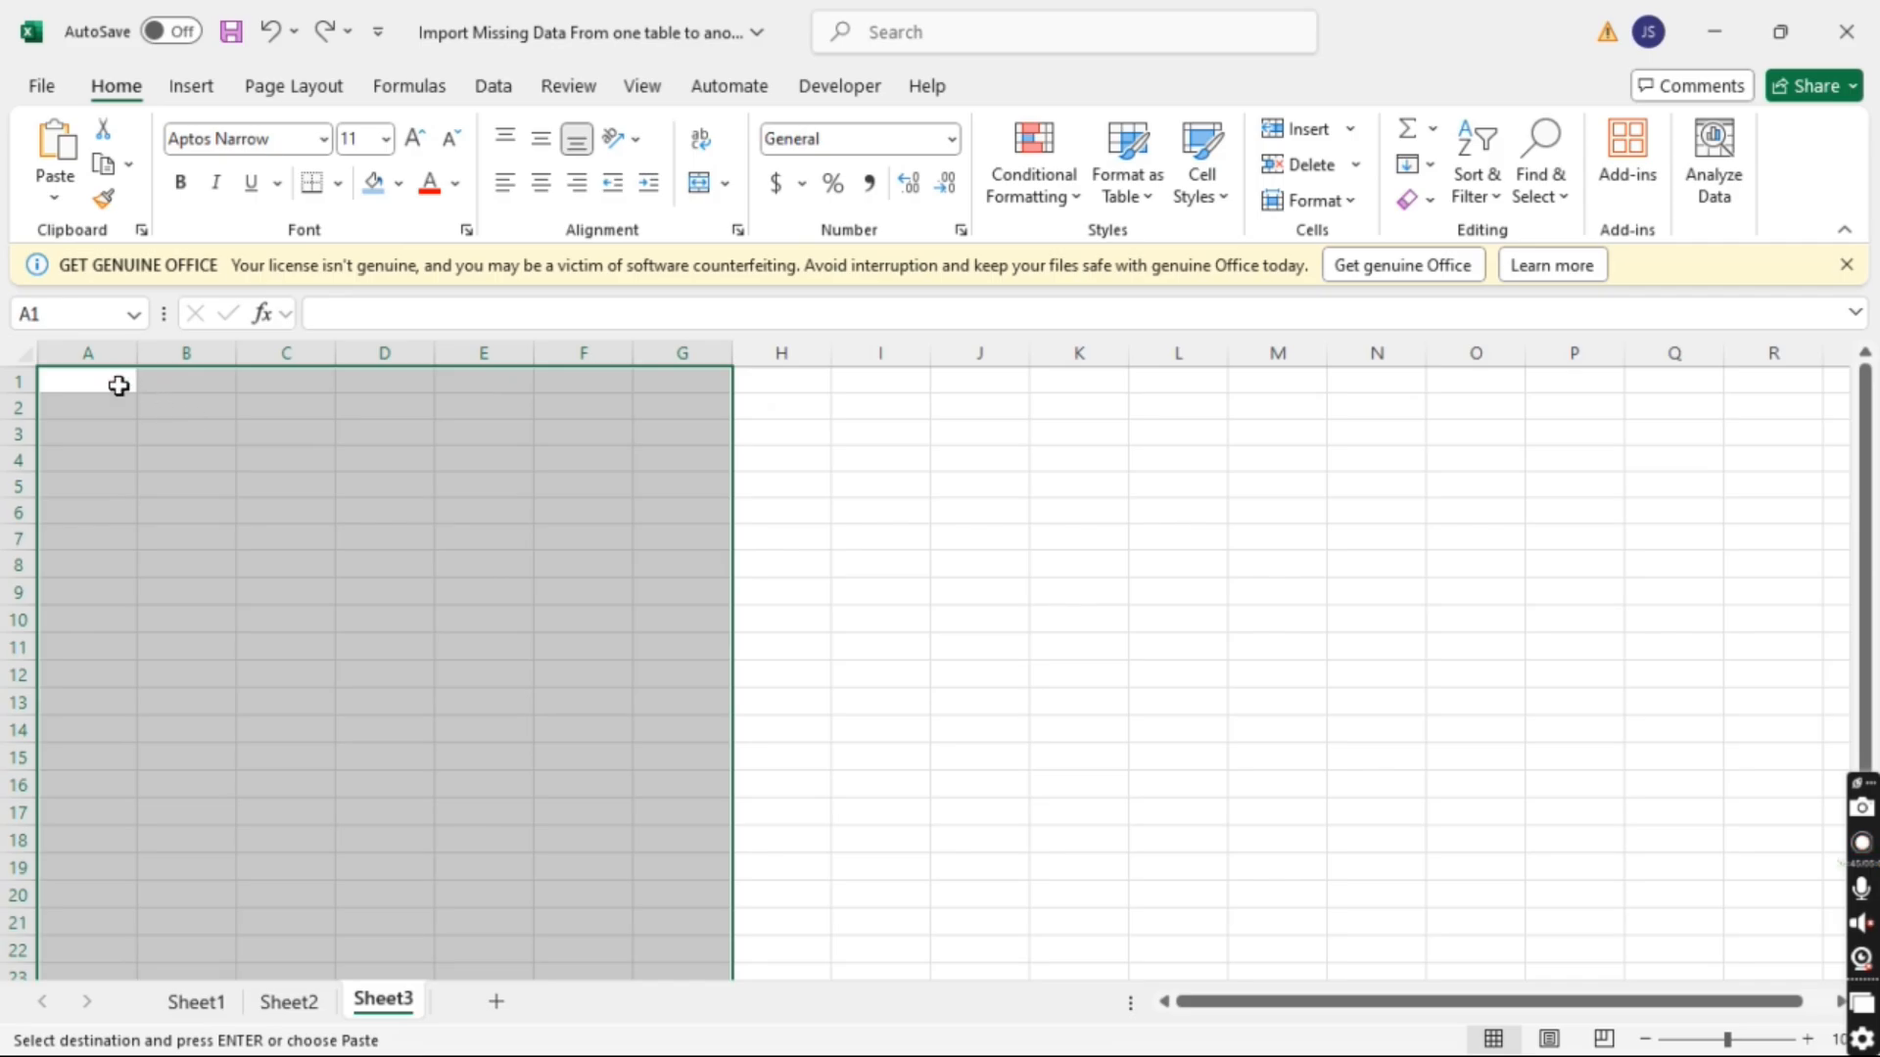
# Paste the copied table at A1 on Sheet3 as values and number formatting, and clear the pasted contents.
pyautogui.rightClick(118, 385)
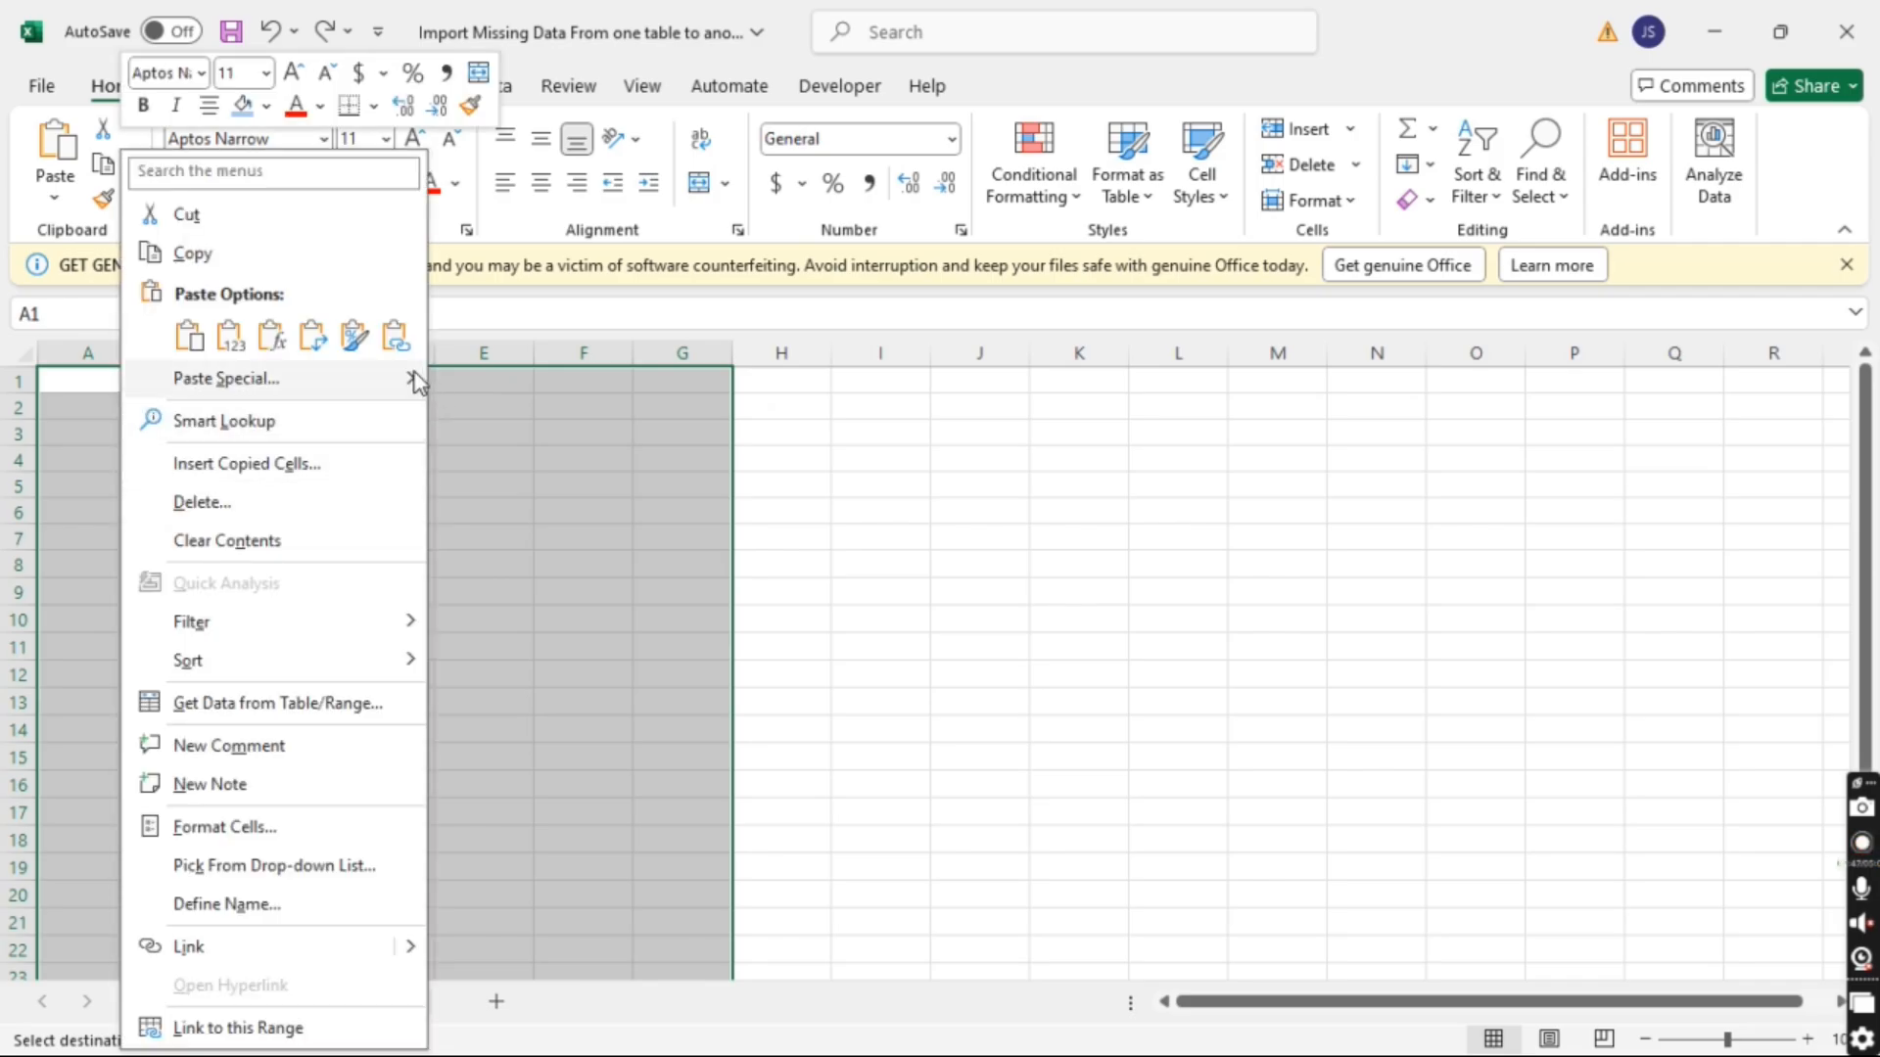
pyautogui.moveTo(417, 382)
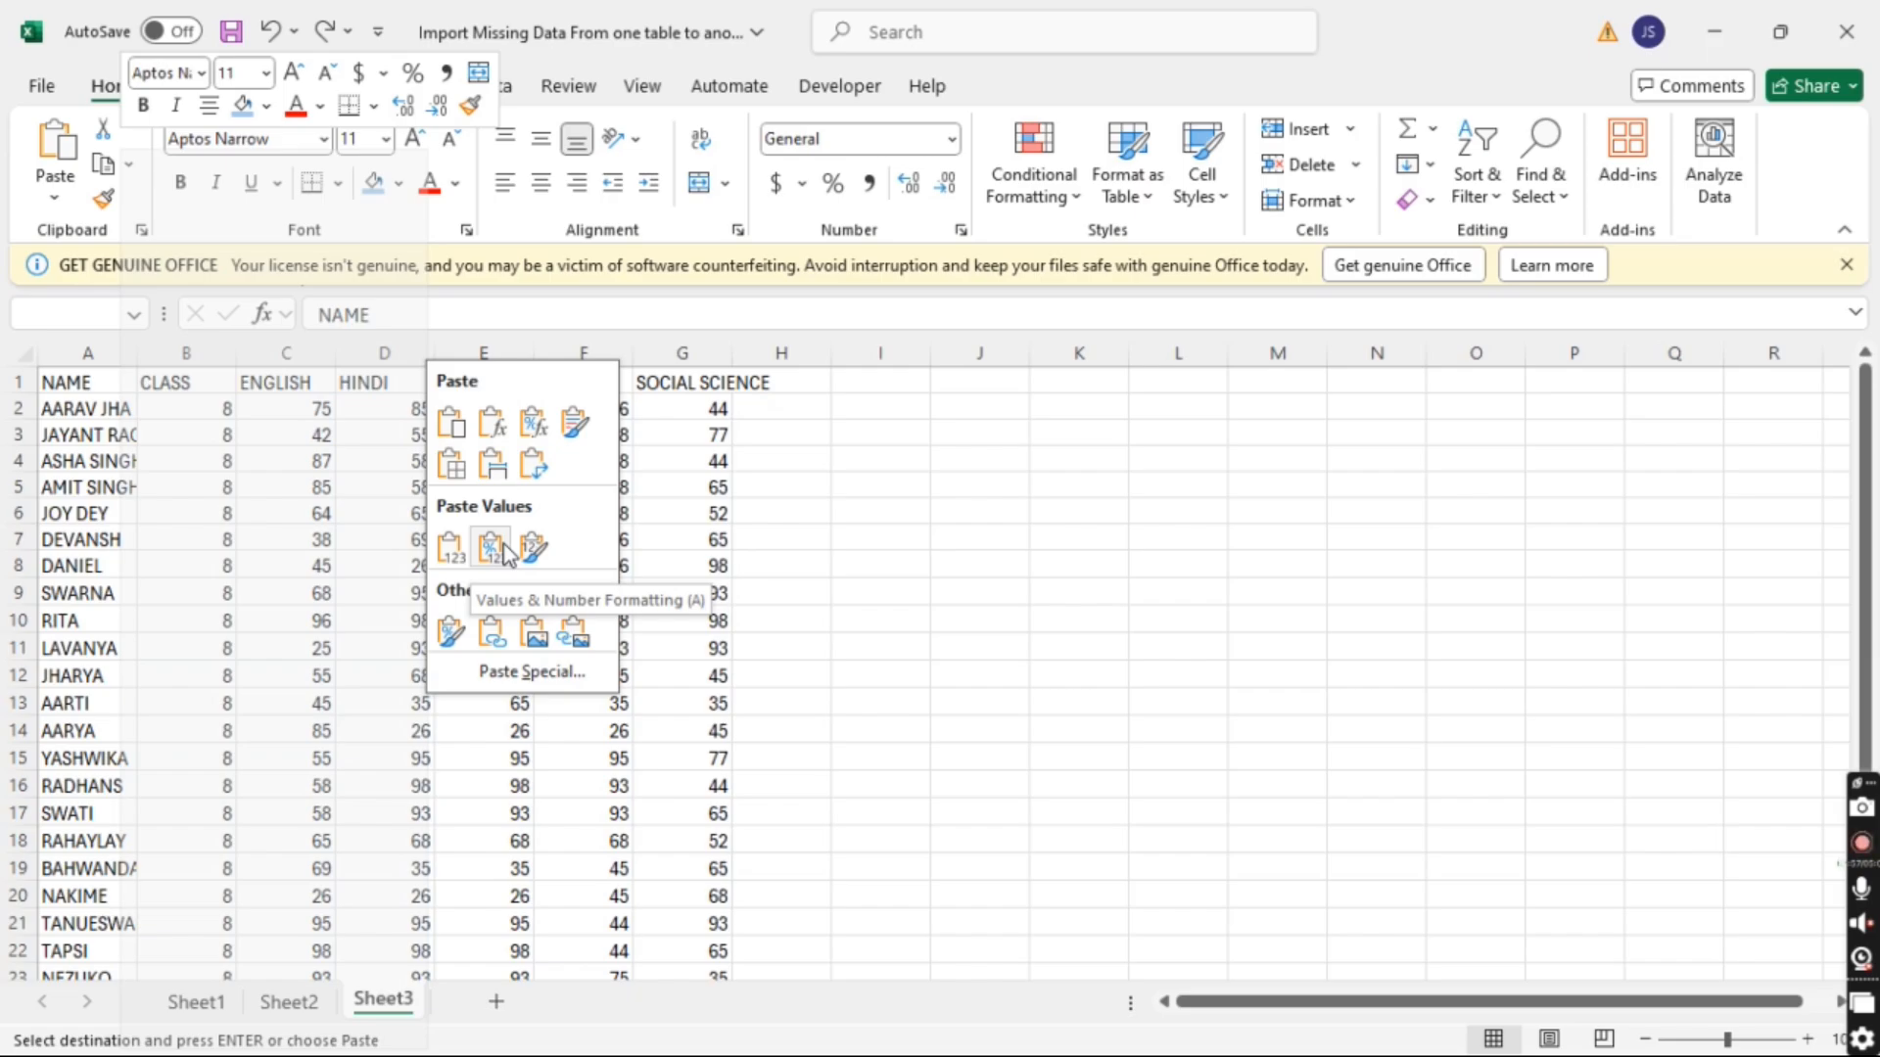
pyautogui.click(503, 545)
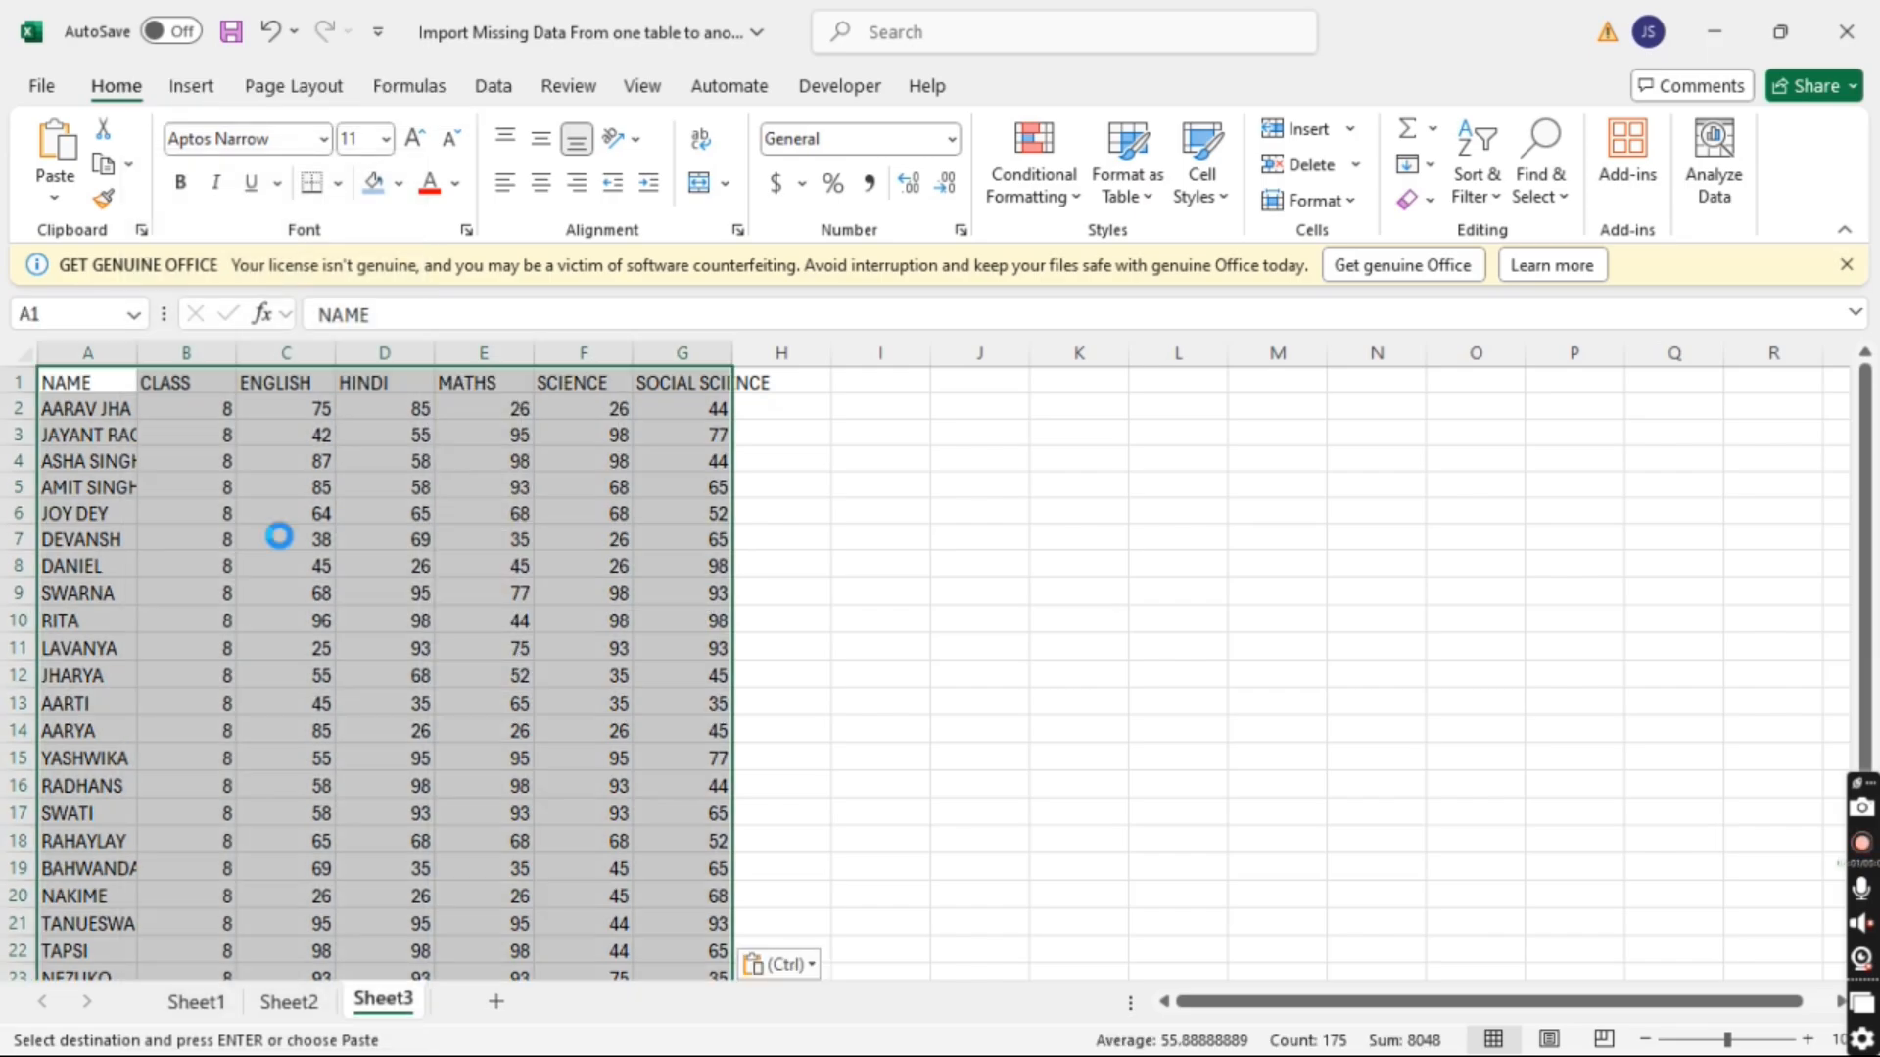
pyautogui.press('Delete')
# Paste the copied table at A1 as values and source formatting, inspect cell D5, and undo the paste.
pyautogui.rightClick(106, 386)
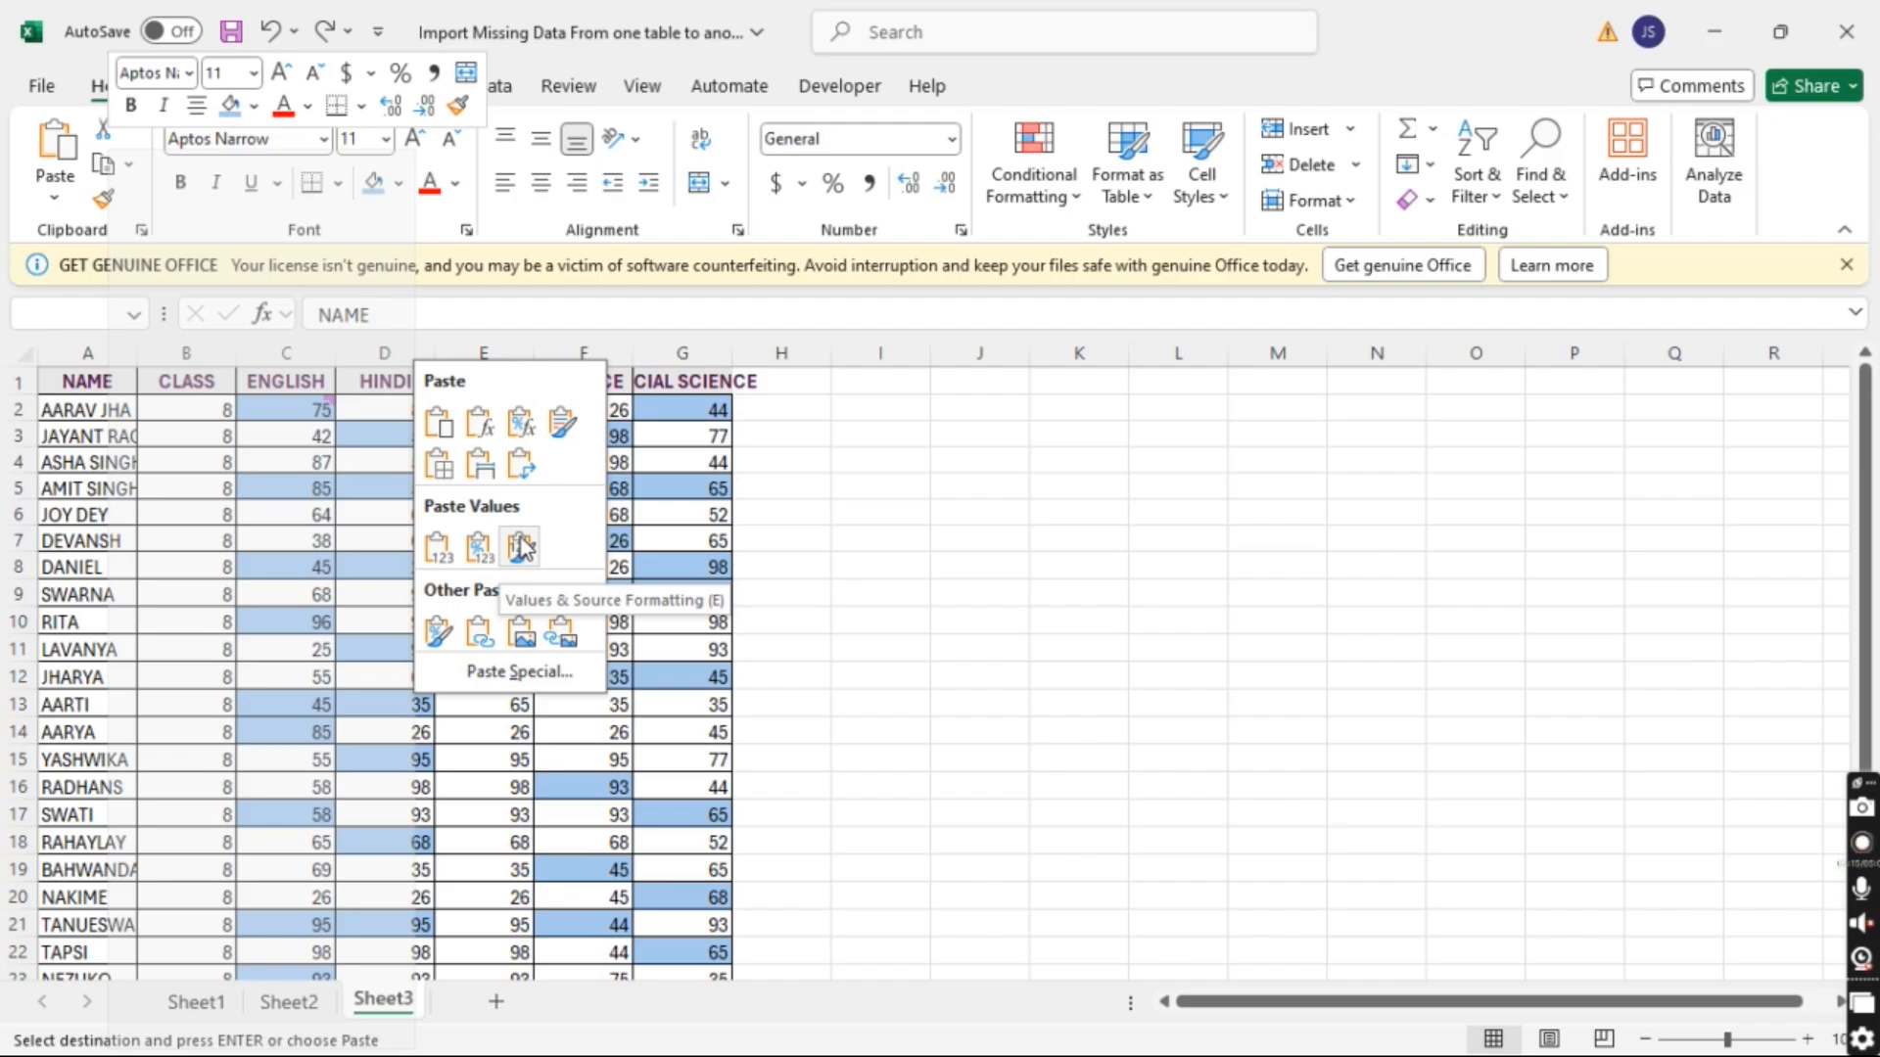
pyautogui.click(522, 548)
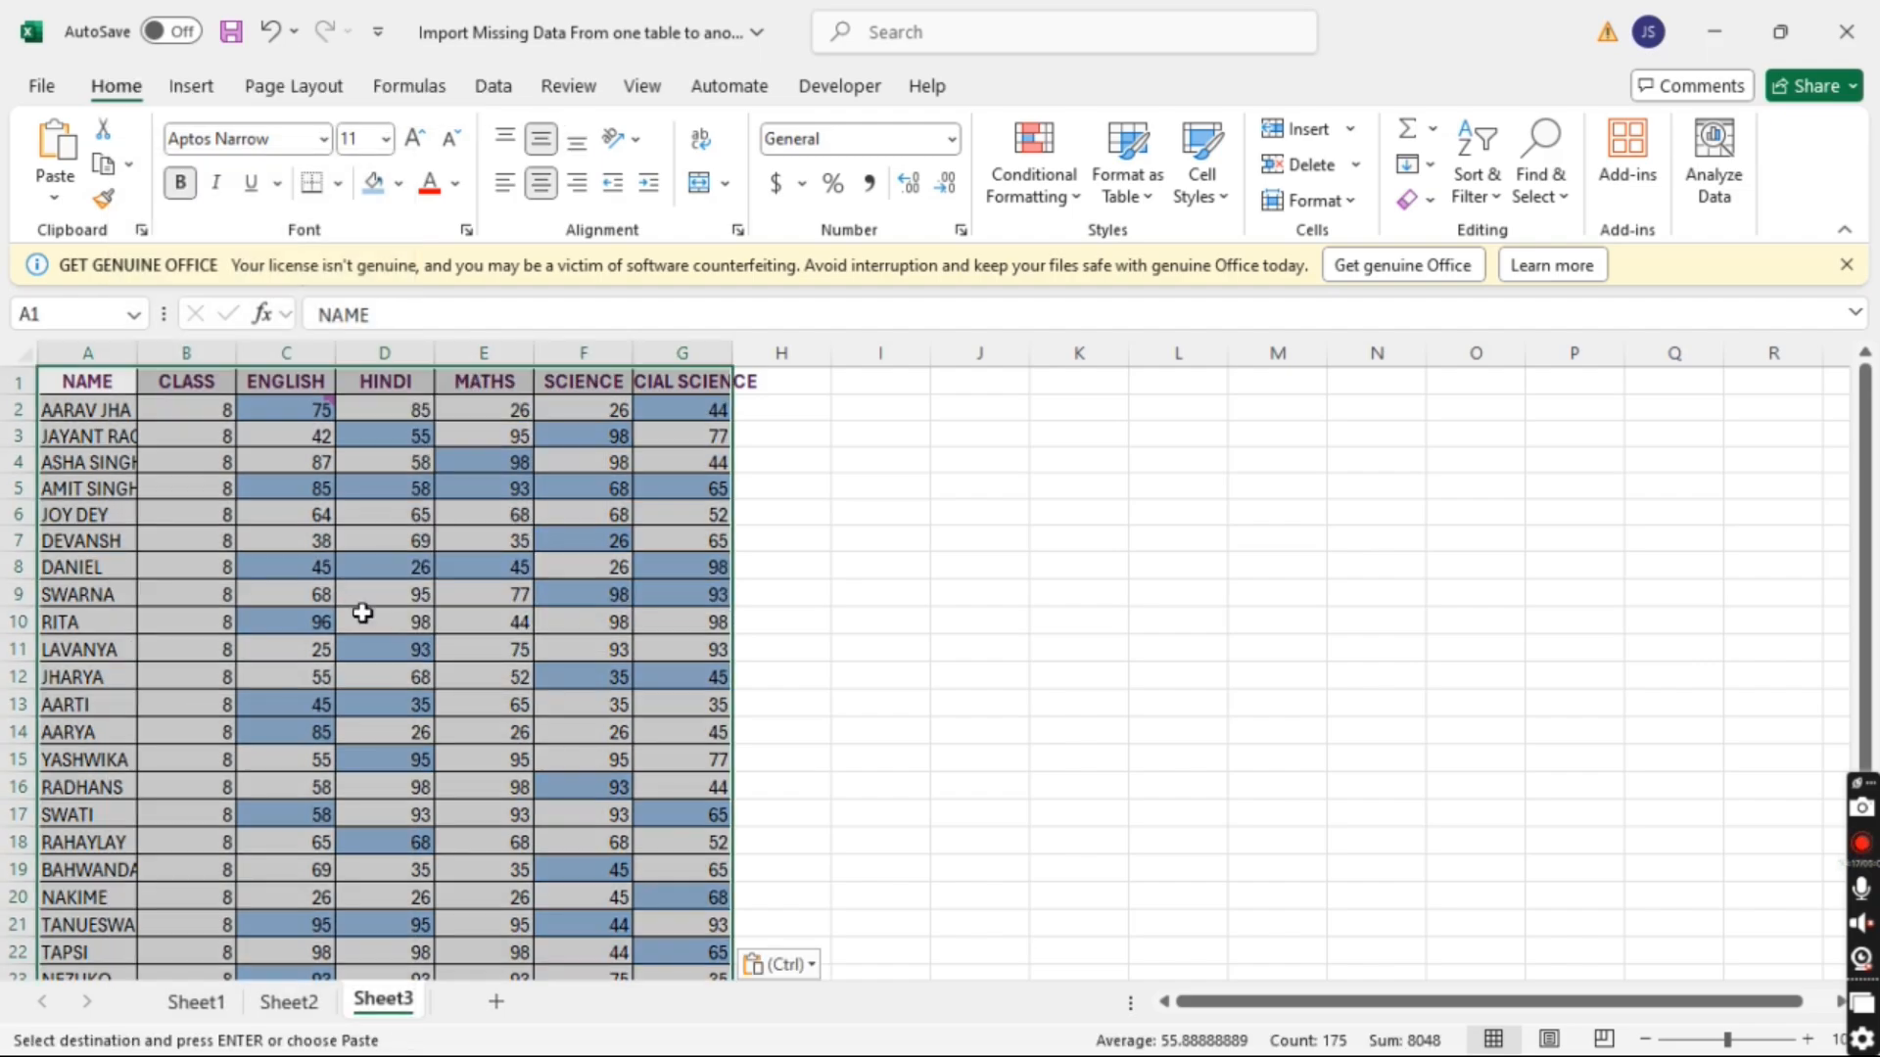
pyautogui.click(380, 489)
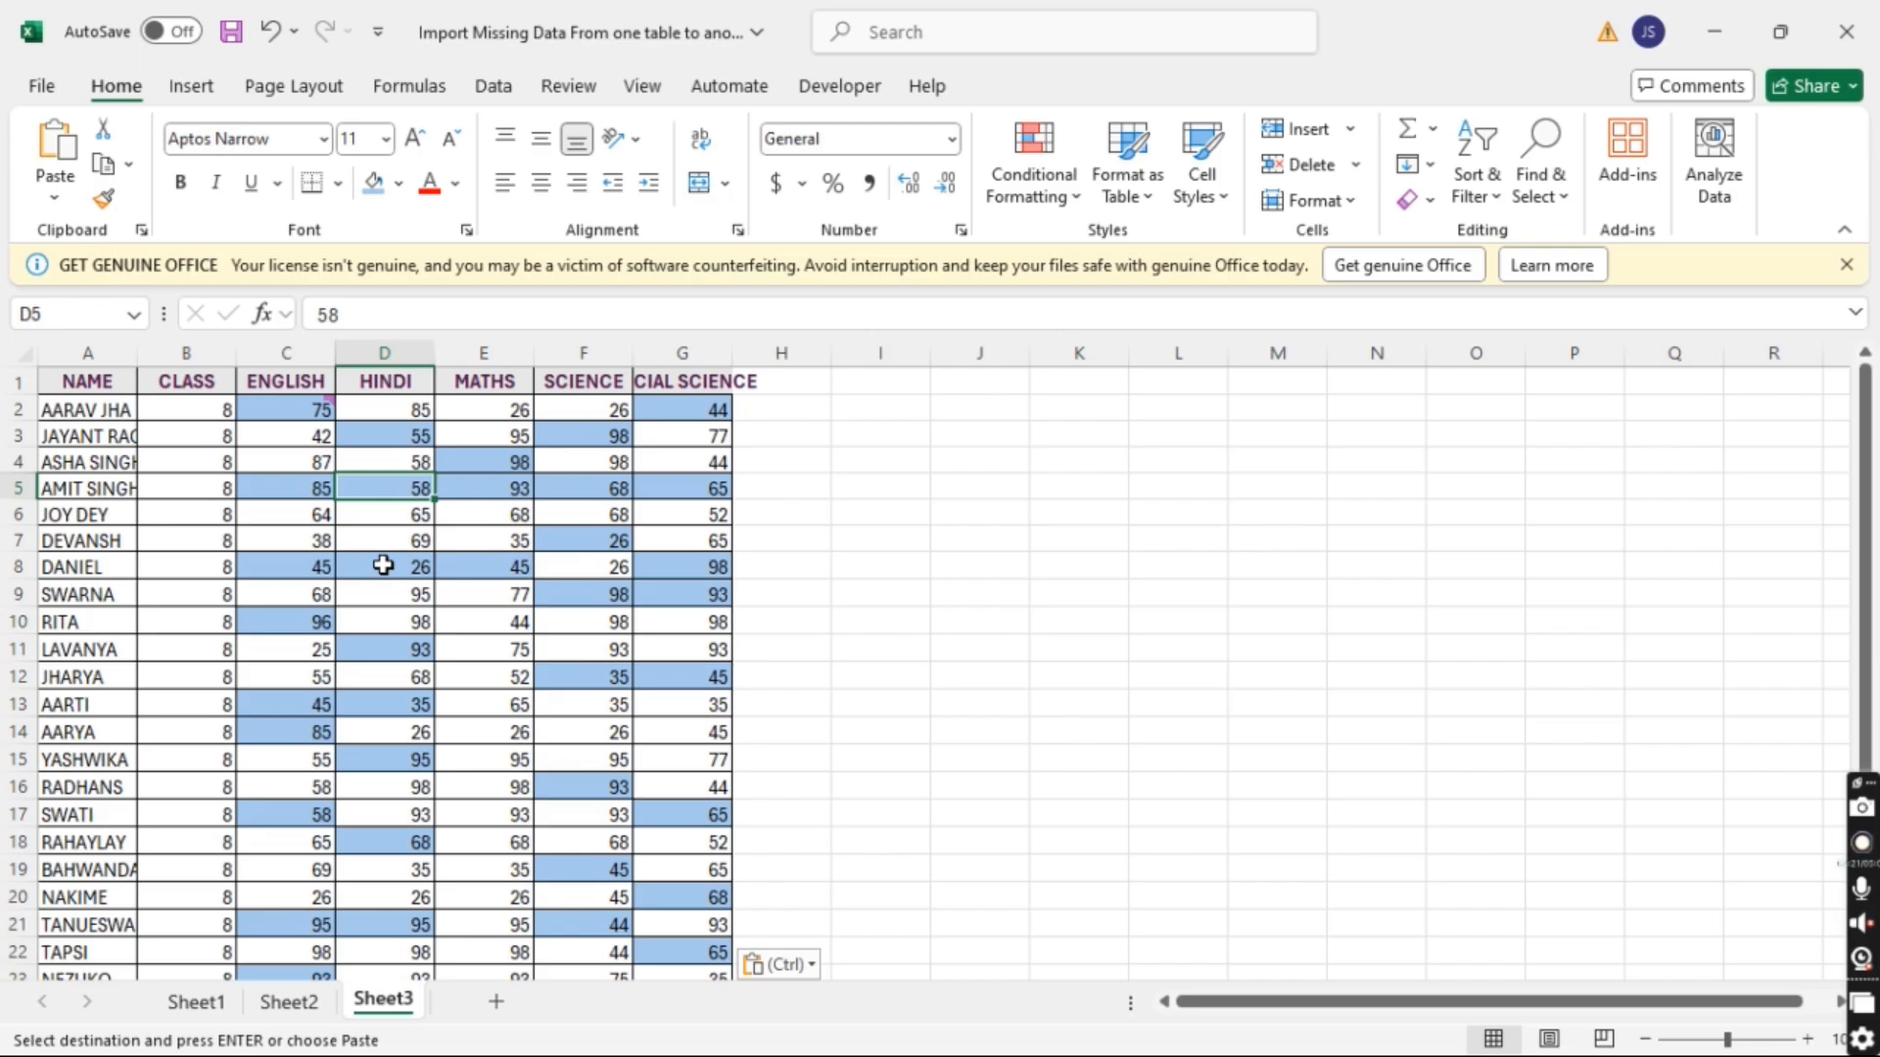
pyautogui.hotkey('ctrl', 'z')
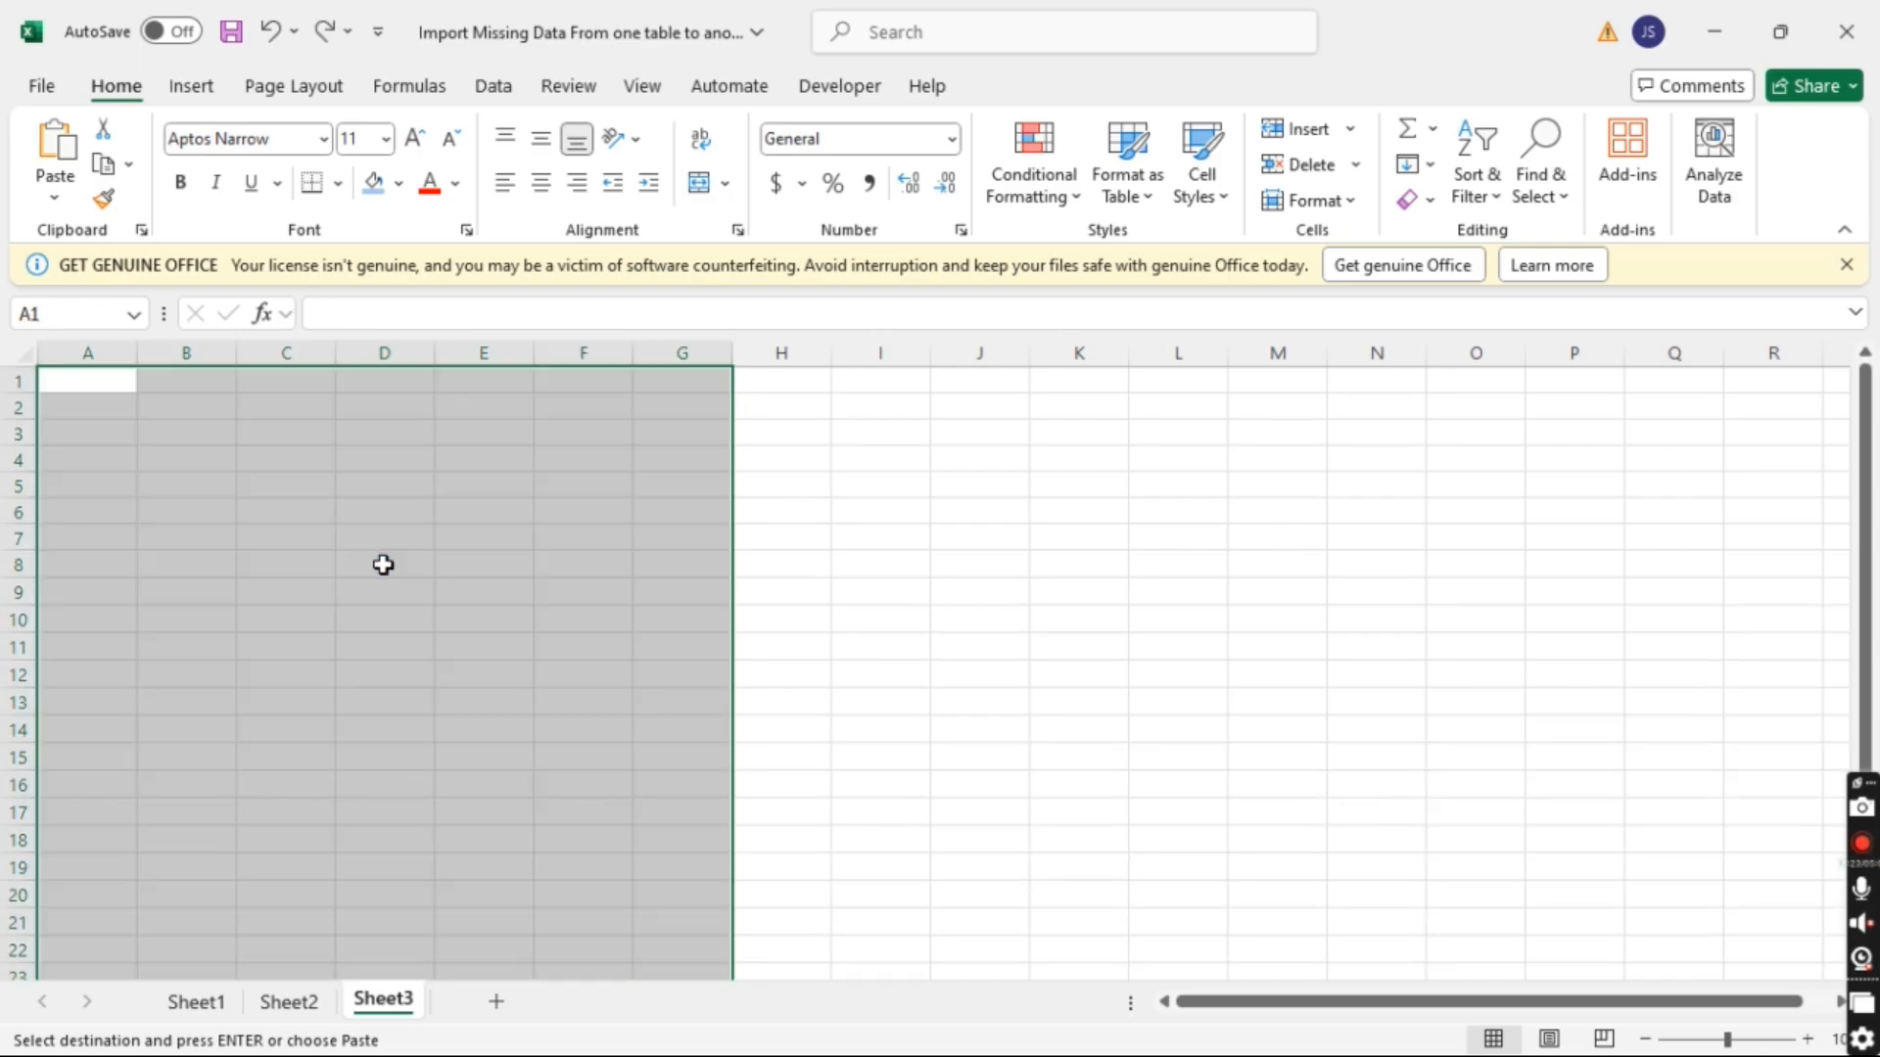
# Paste only the formatting of the copied table at A1 on Sheet3, and undo the paste.
pyautogui.rightClick(88, 382)
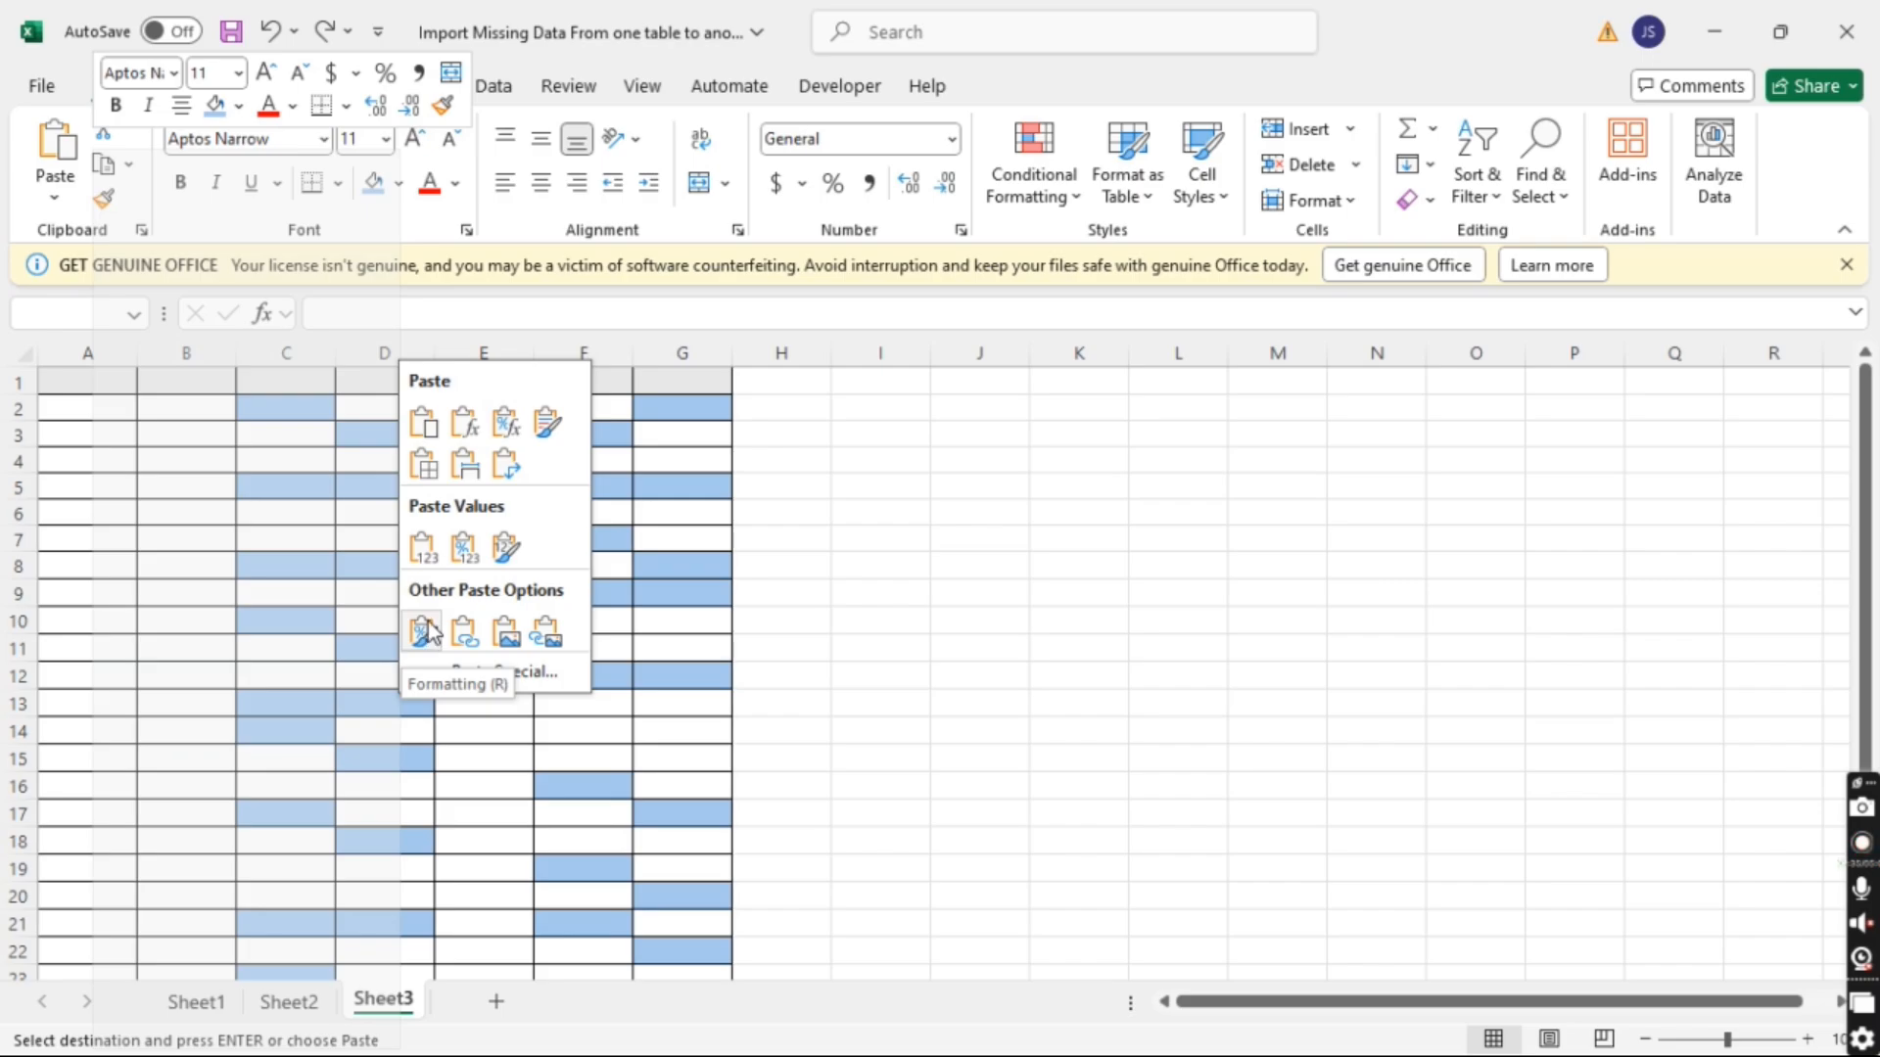
pyautogui.click(427, 631)
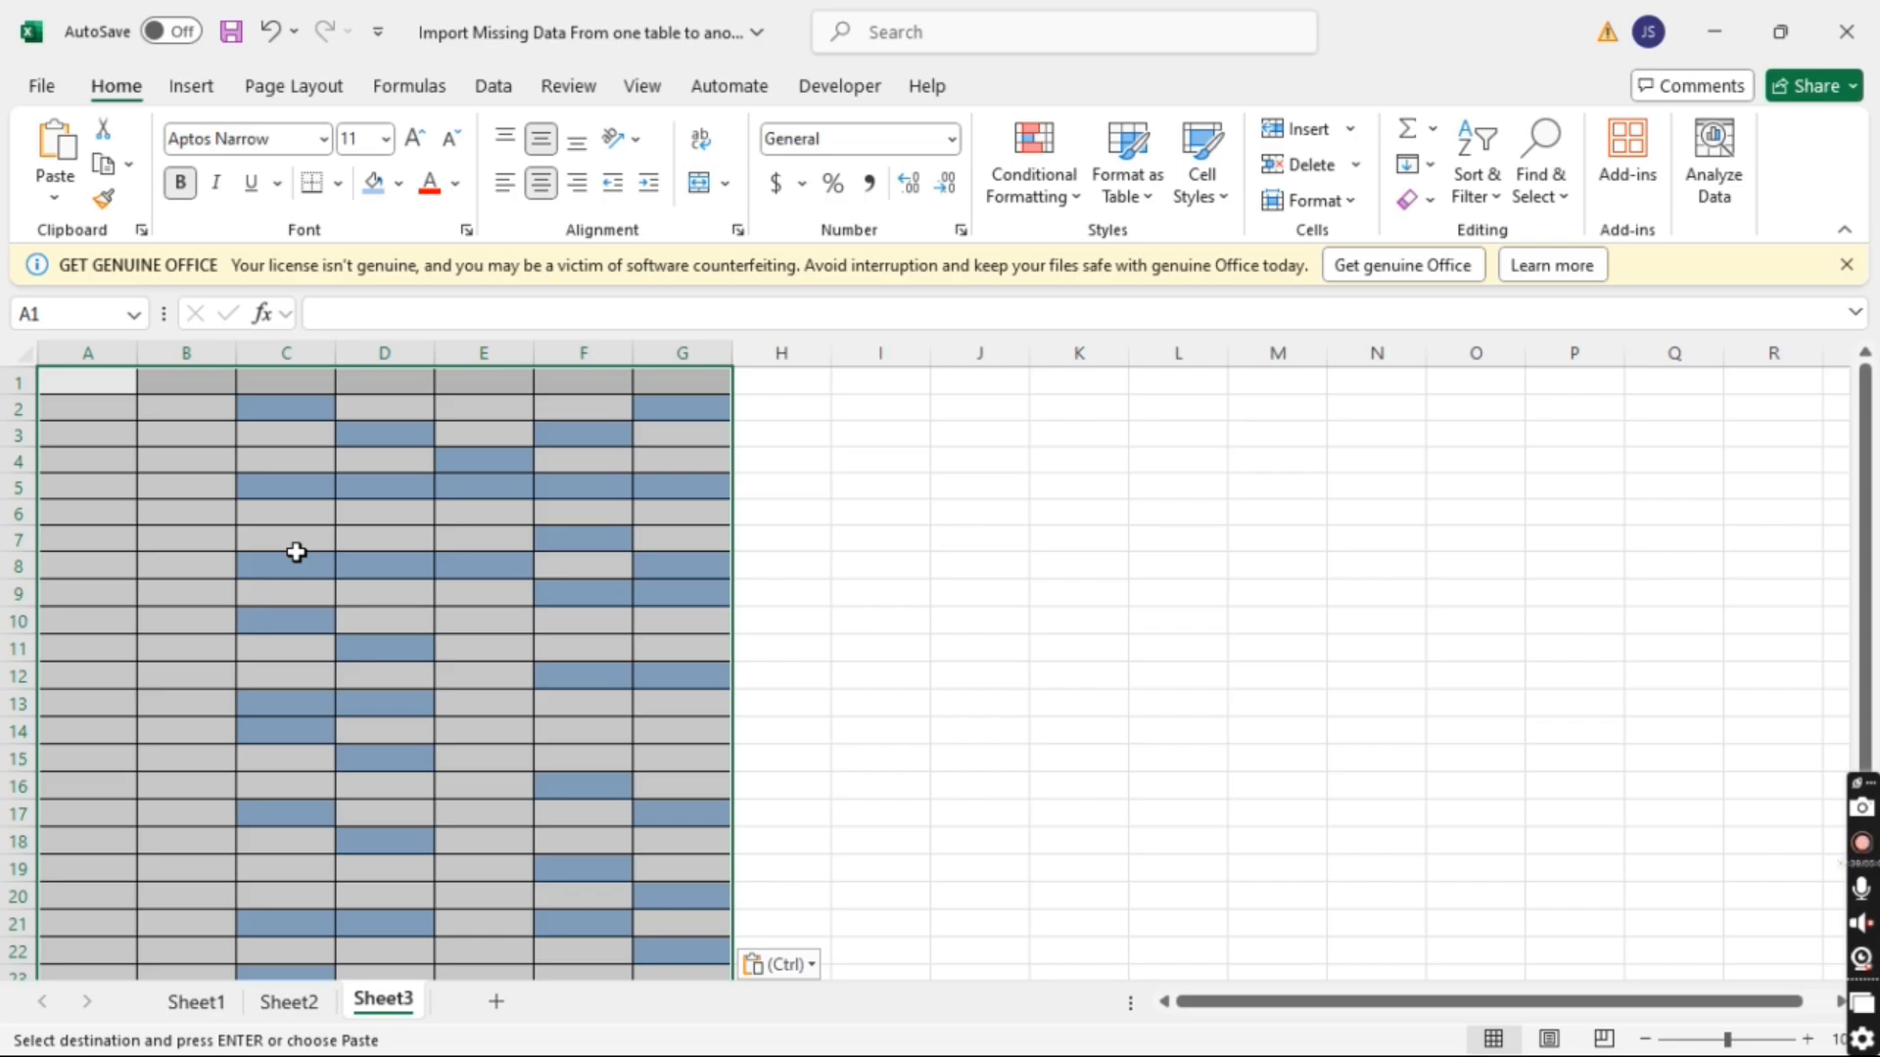
pyautogui.hotkey('ctrl', 'z')
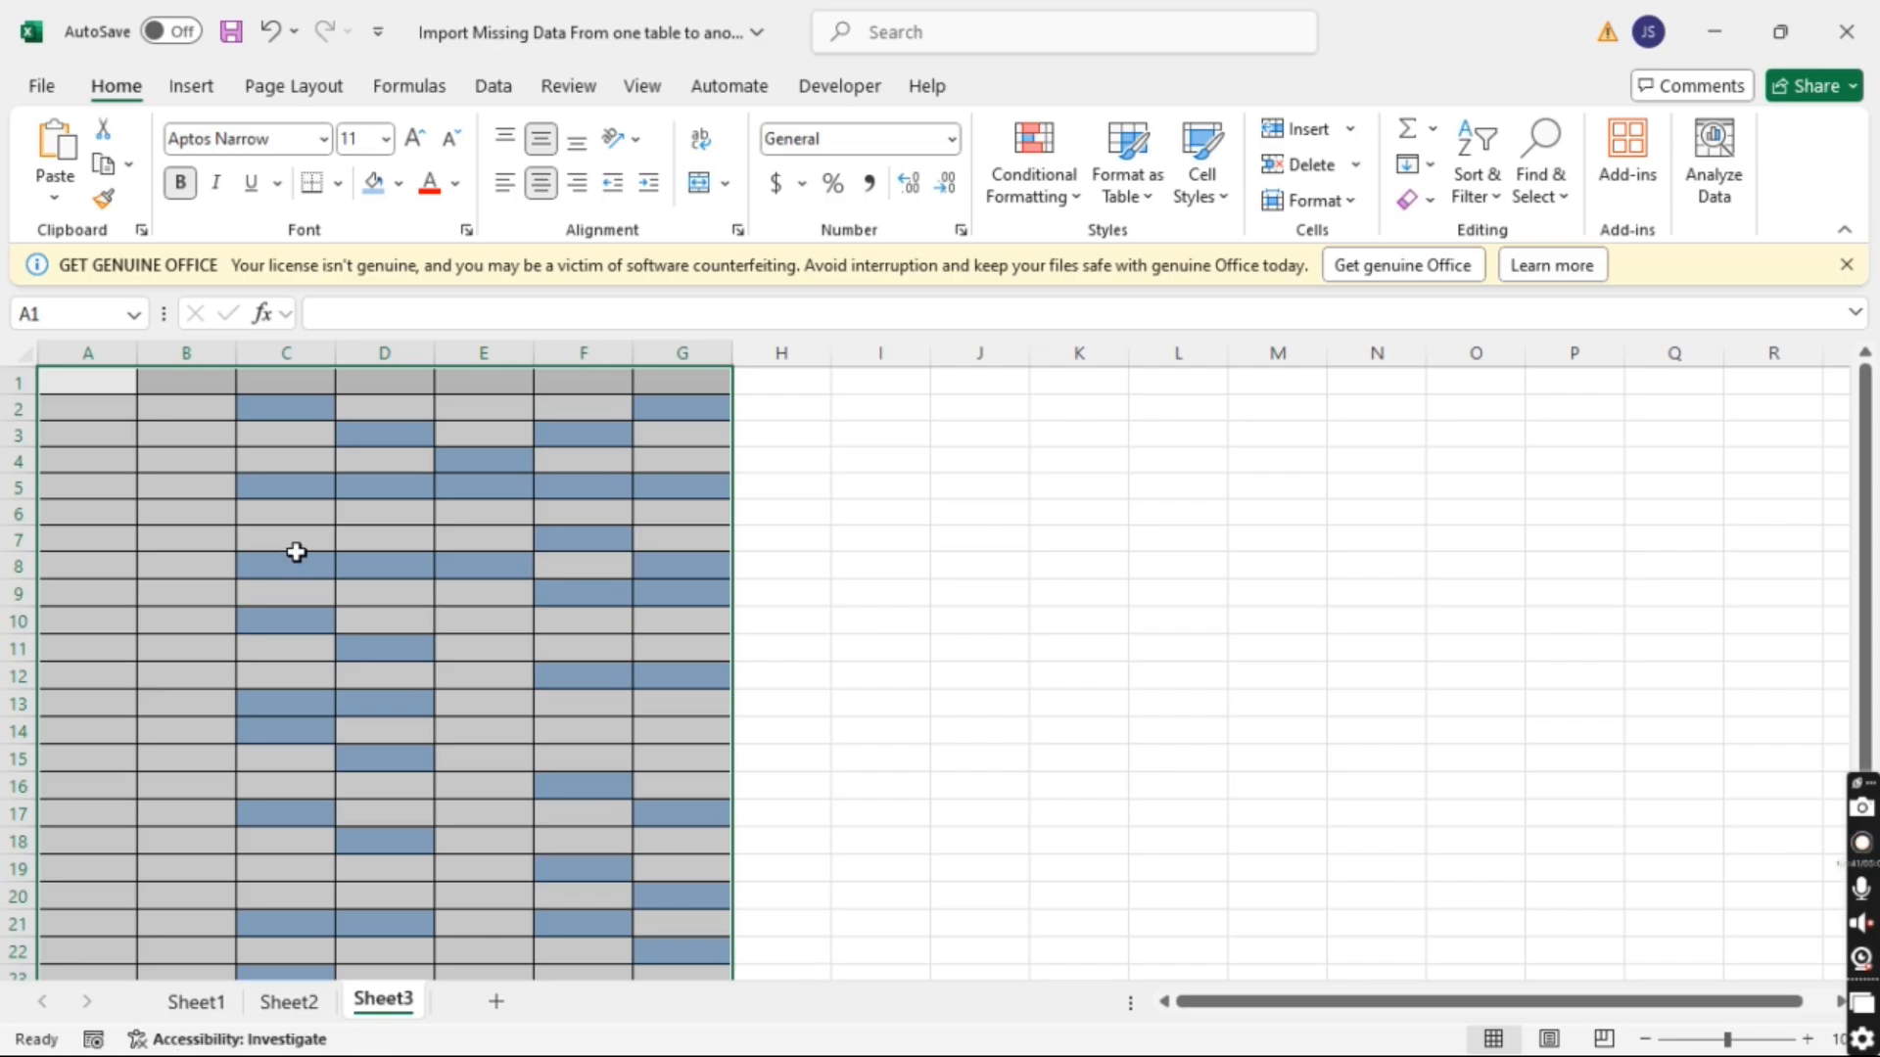
# Paste the copied table at A1 on Sheet3 as links, compare it with the source on Sheet2, and clear the linked cells.
pyautogui.rightClick(91, 381)
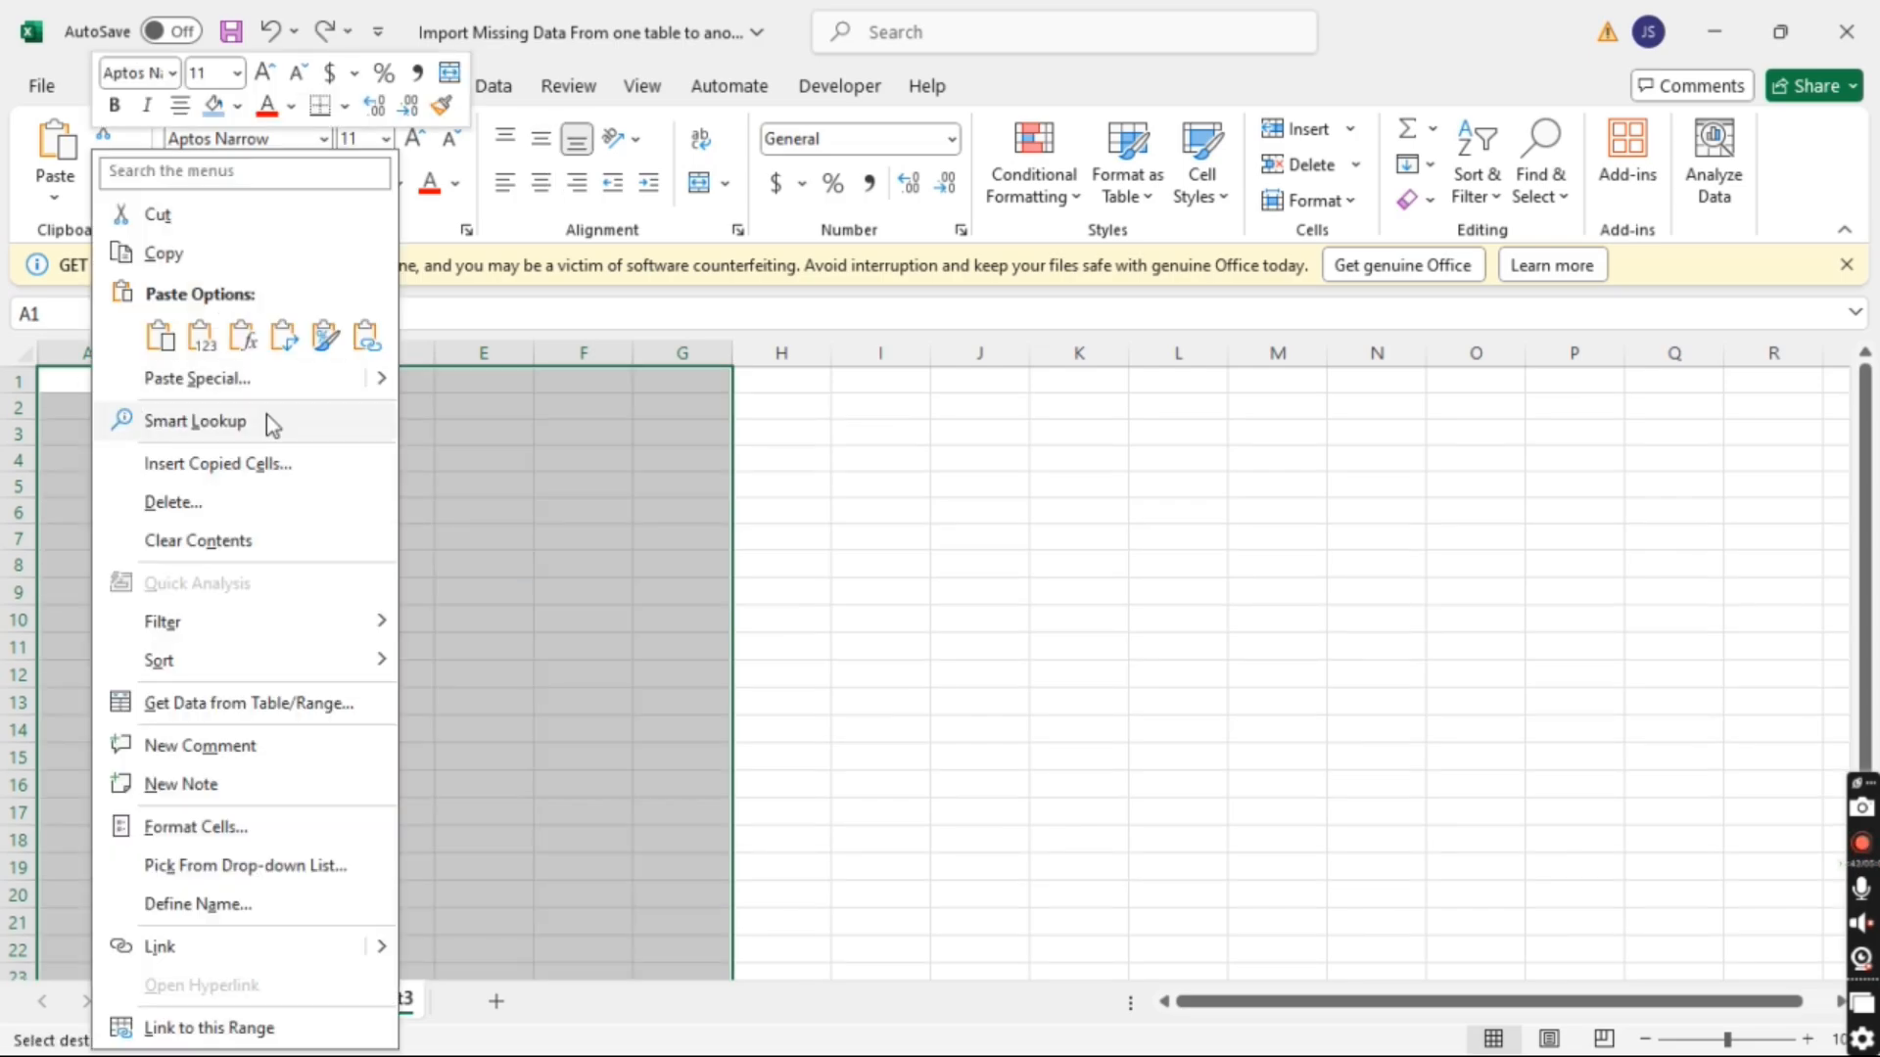
pyautogui.moveTo(380, 379)
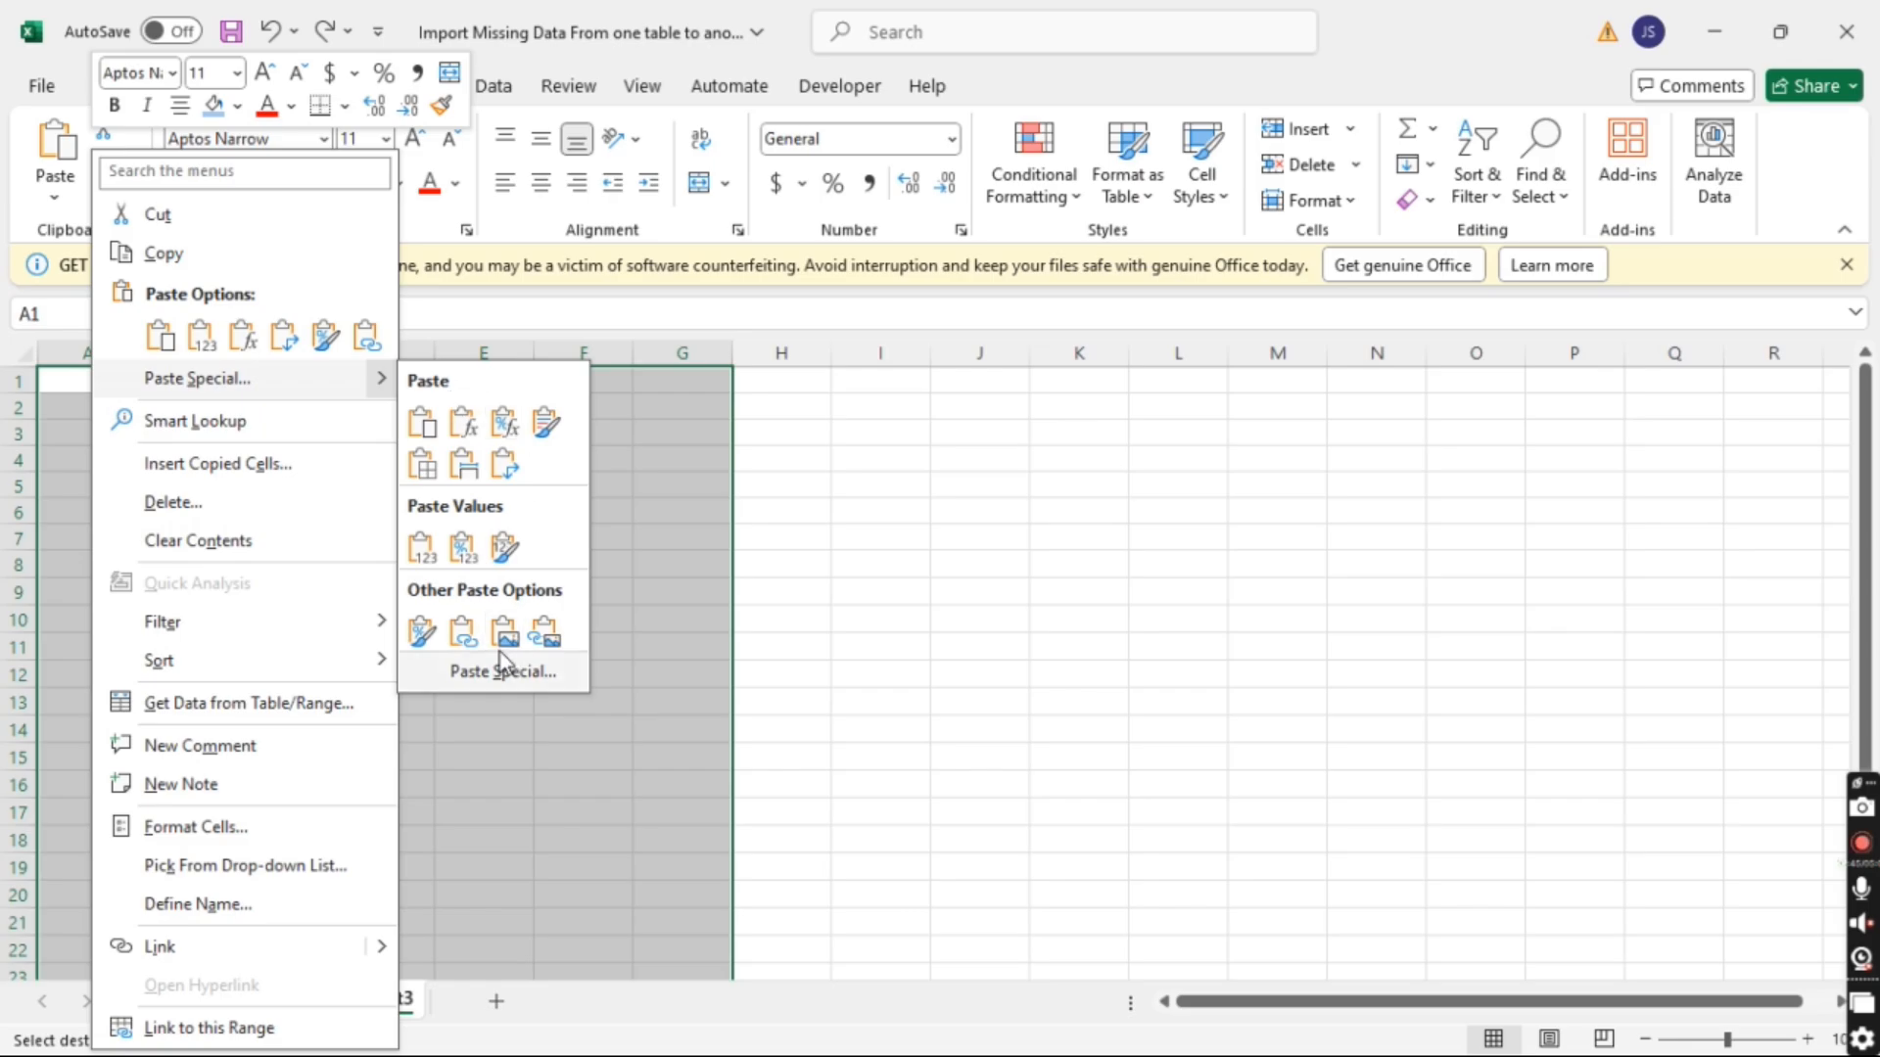
pyautogui.click(462, 635)
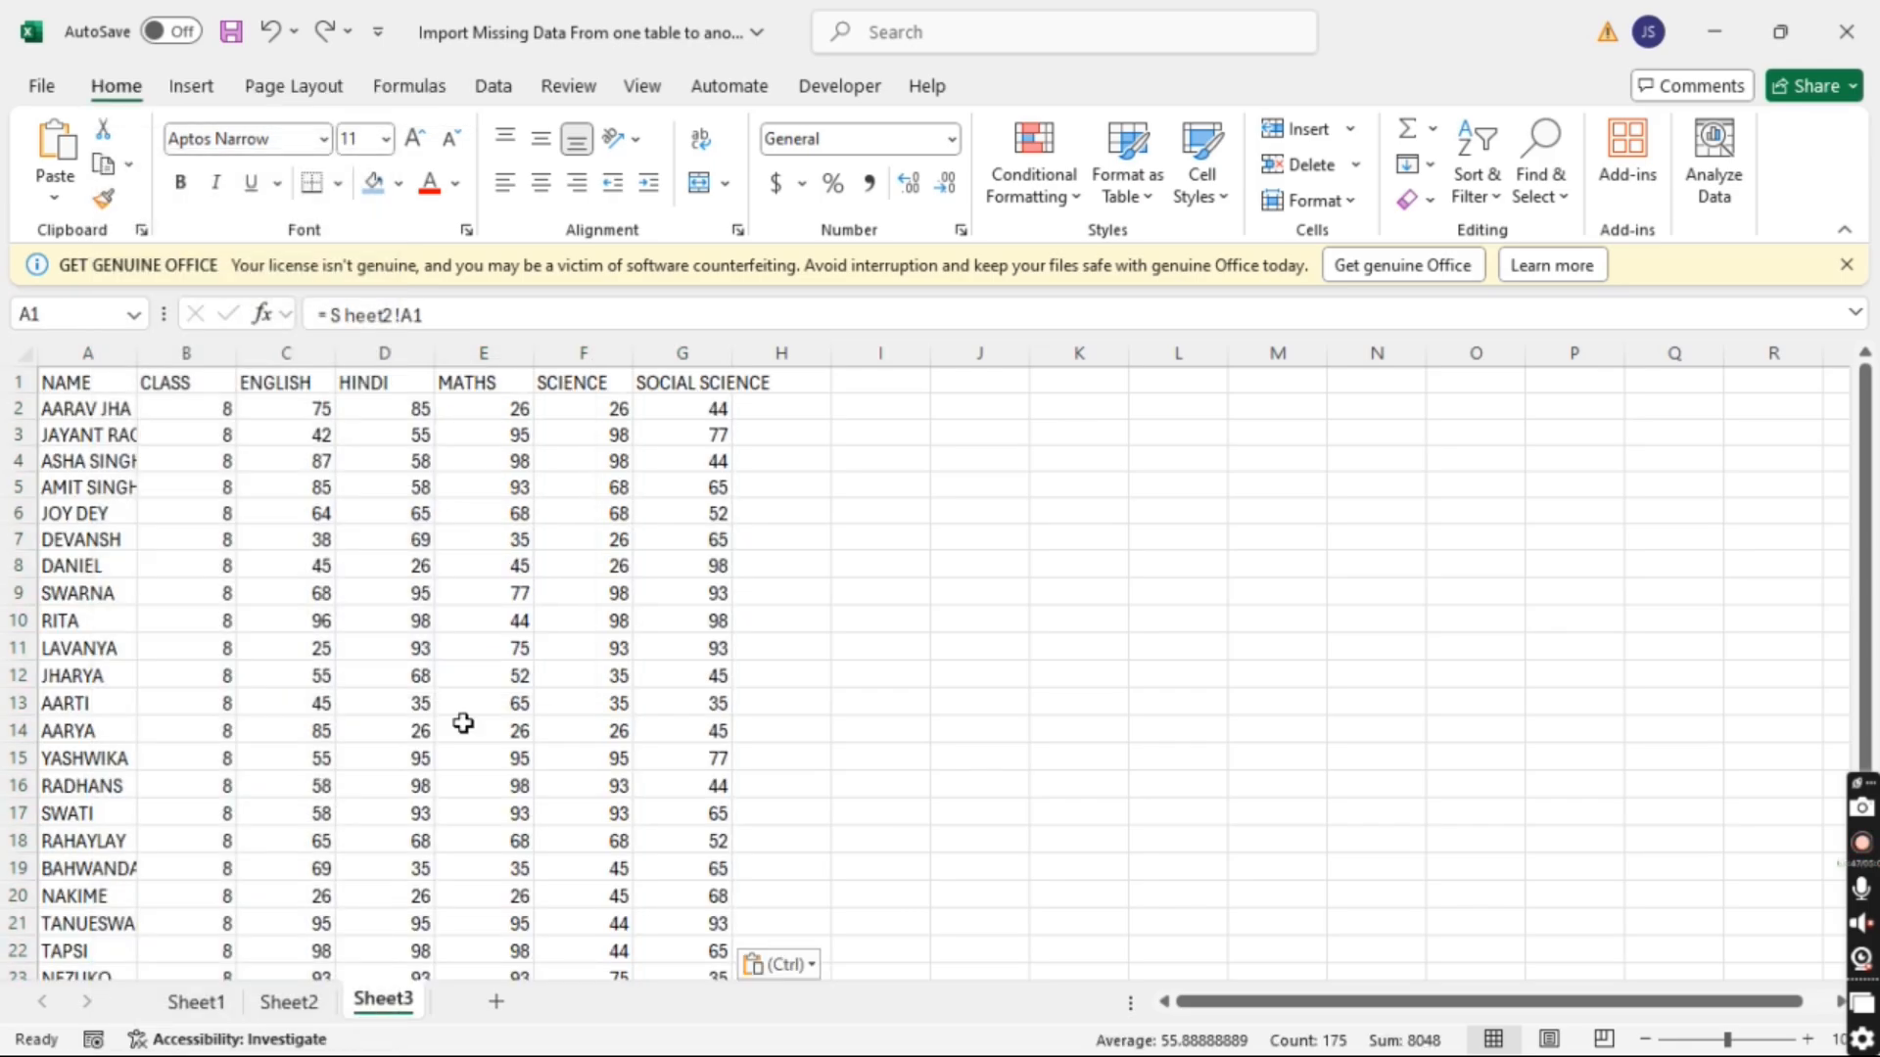
pyautogui.scroll(-6, 542, 621)
pyautogui.scroll(4, 545, 622)
pyautogui.scroll(2, 546, 616)
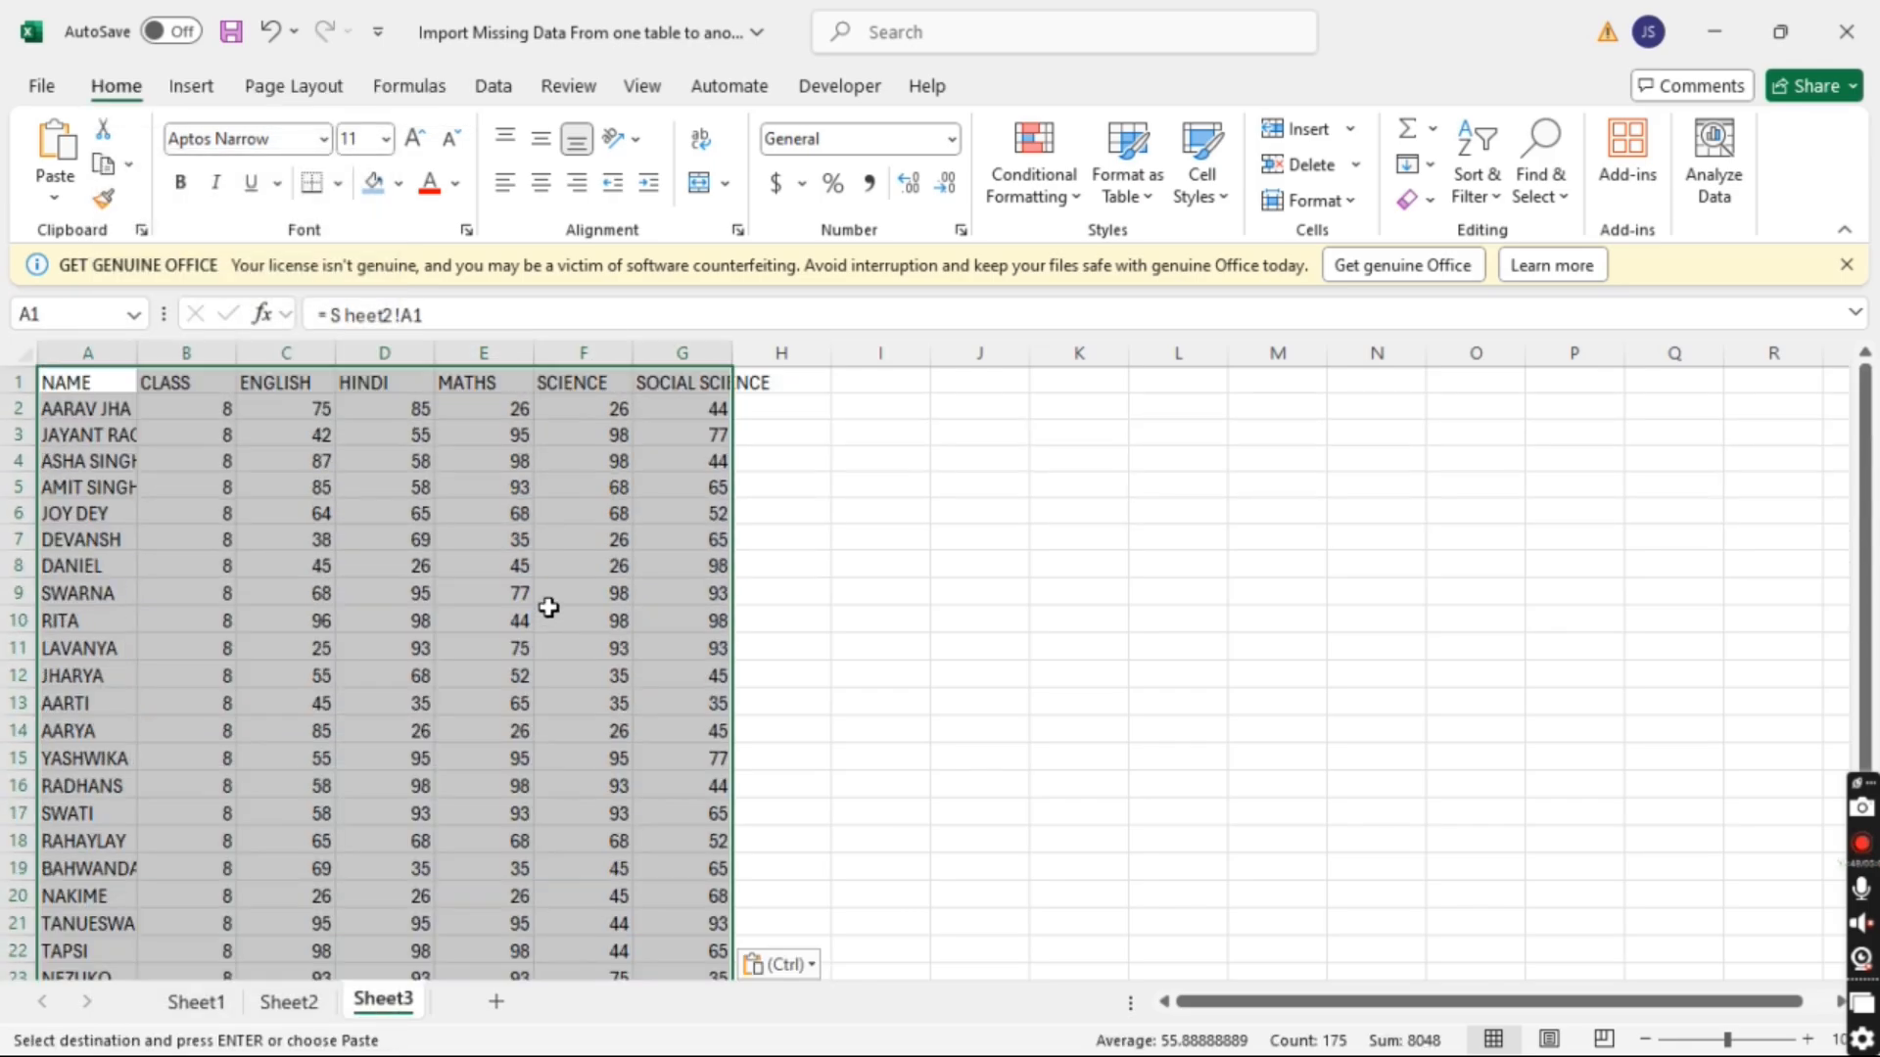
pyautogui.click(289, 1002)
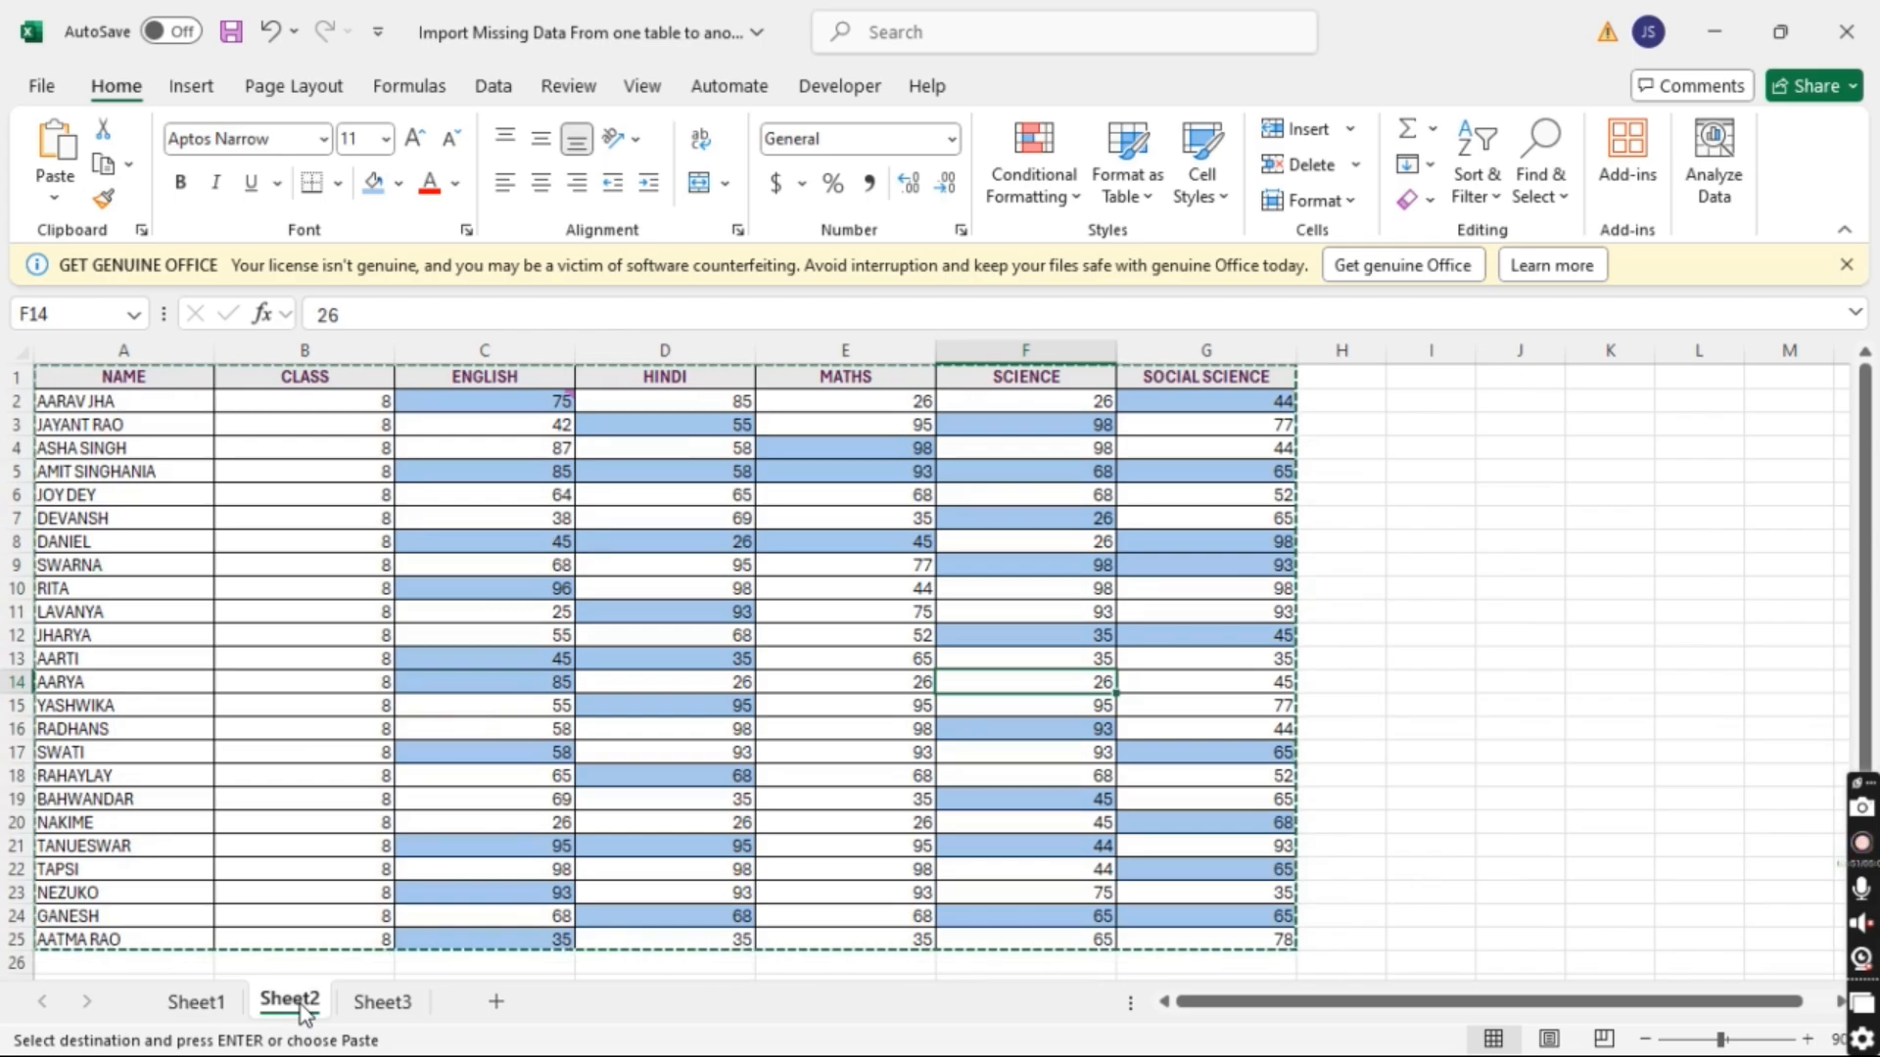
pyautogui.click(381, 1002)
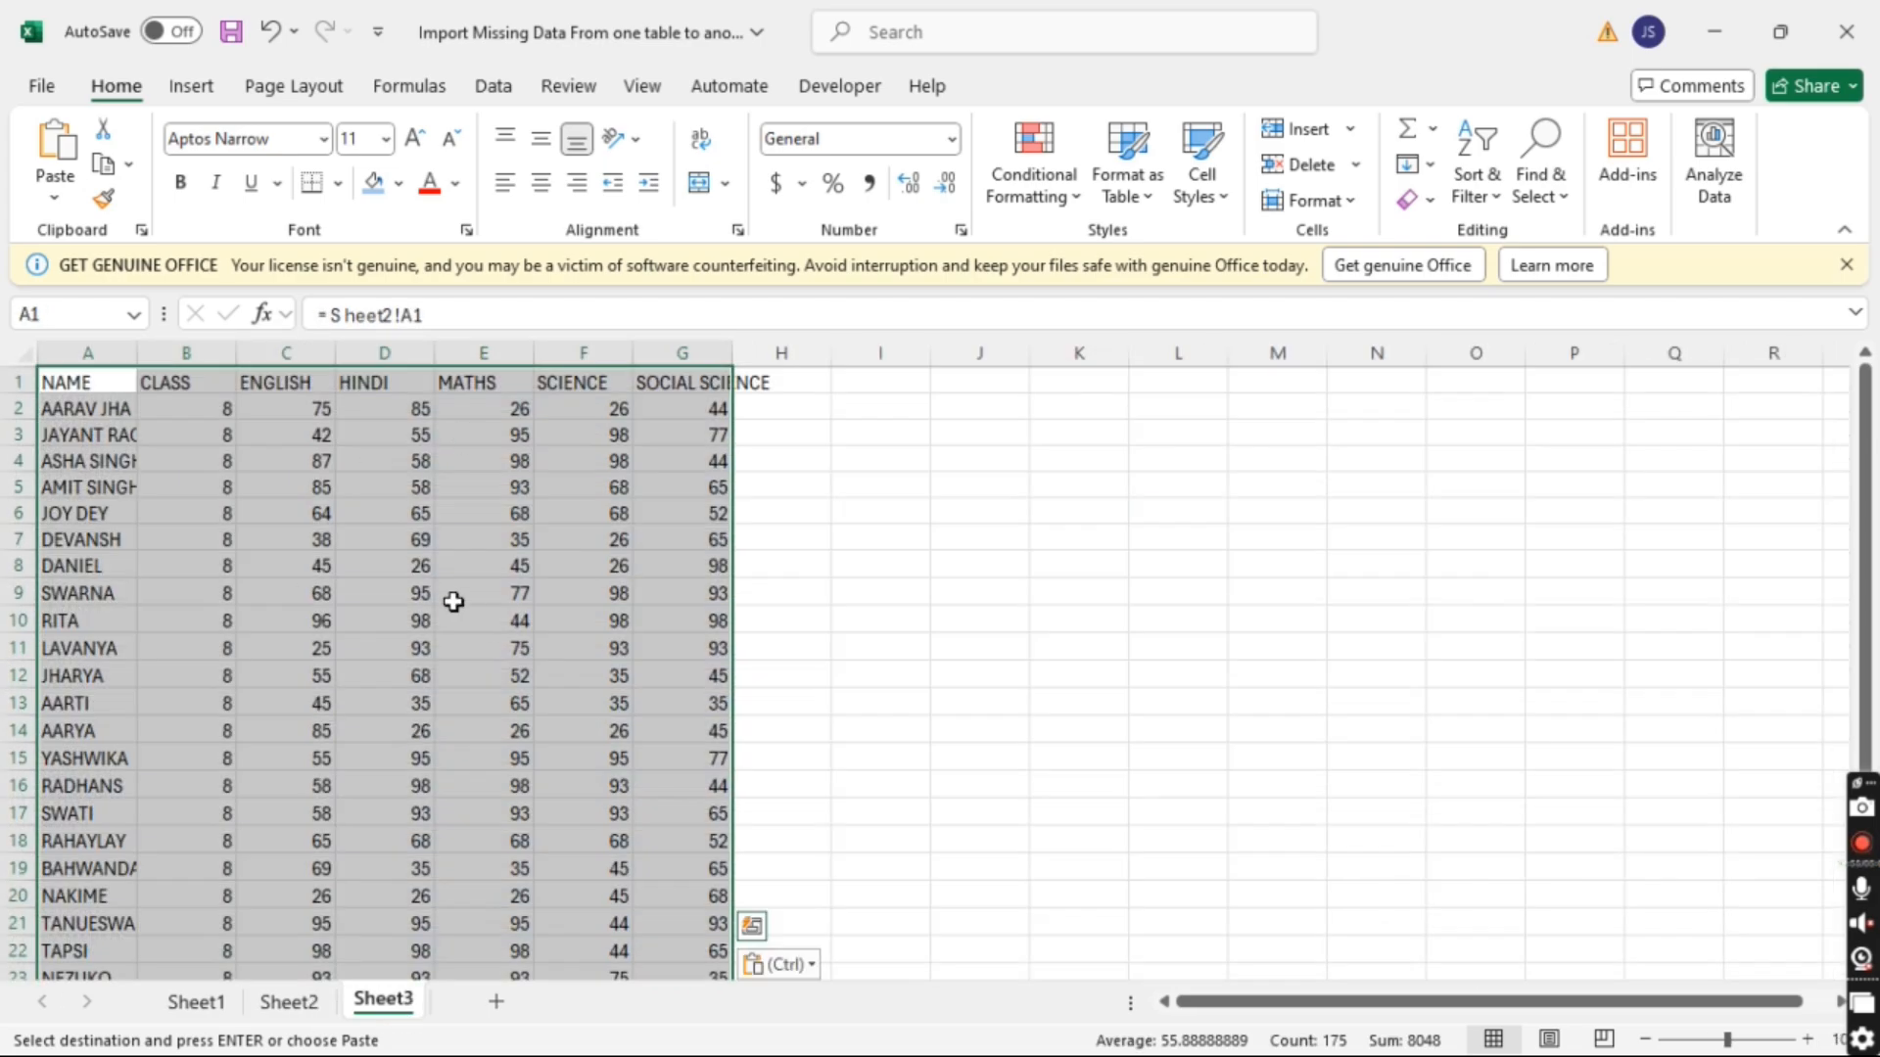
pyautogui.press('Delete')
# Paste the copied table as a picture at A1 on Sheet3, look it over down to its last row, and undo the paste.
pyautogui.rightClick(86, 388)
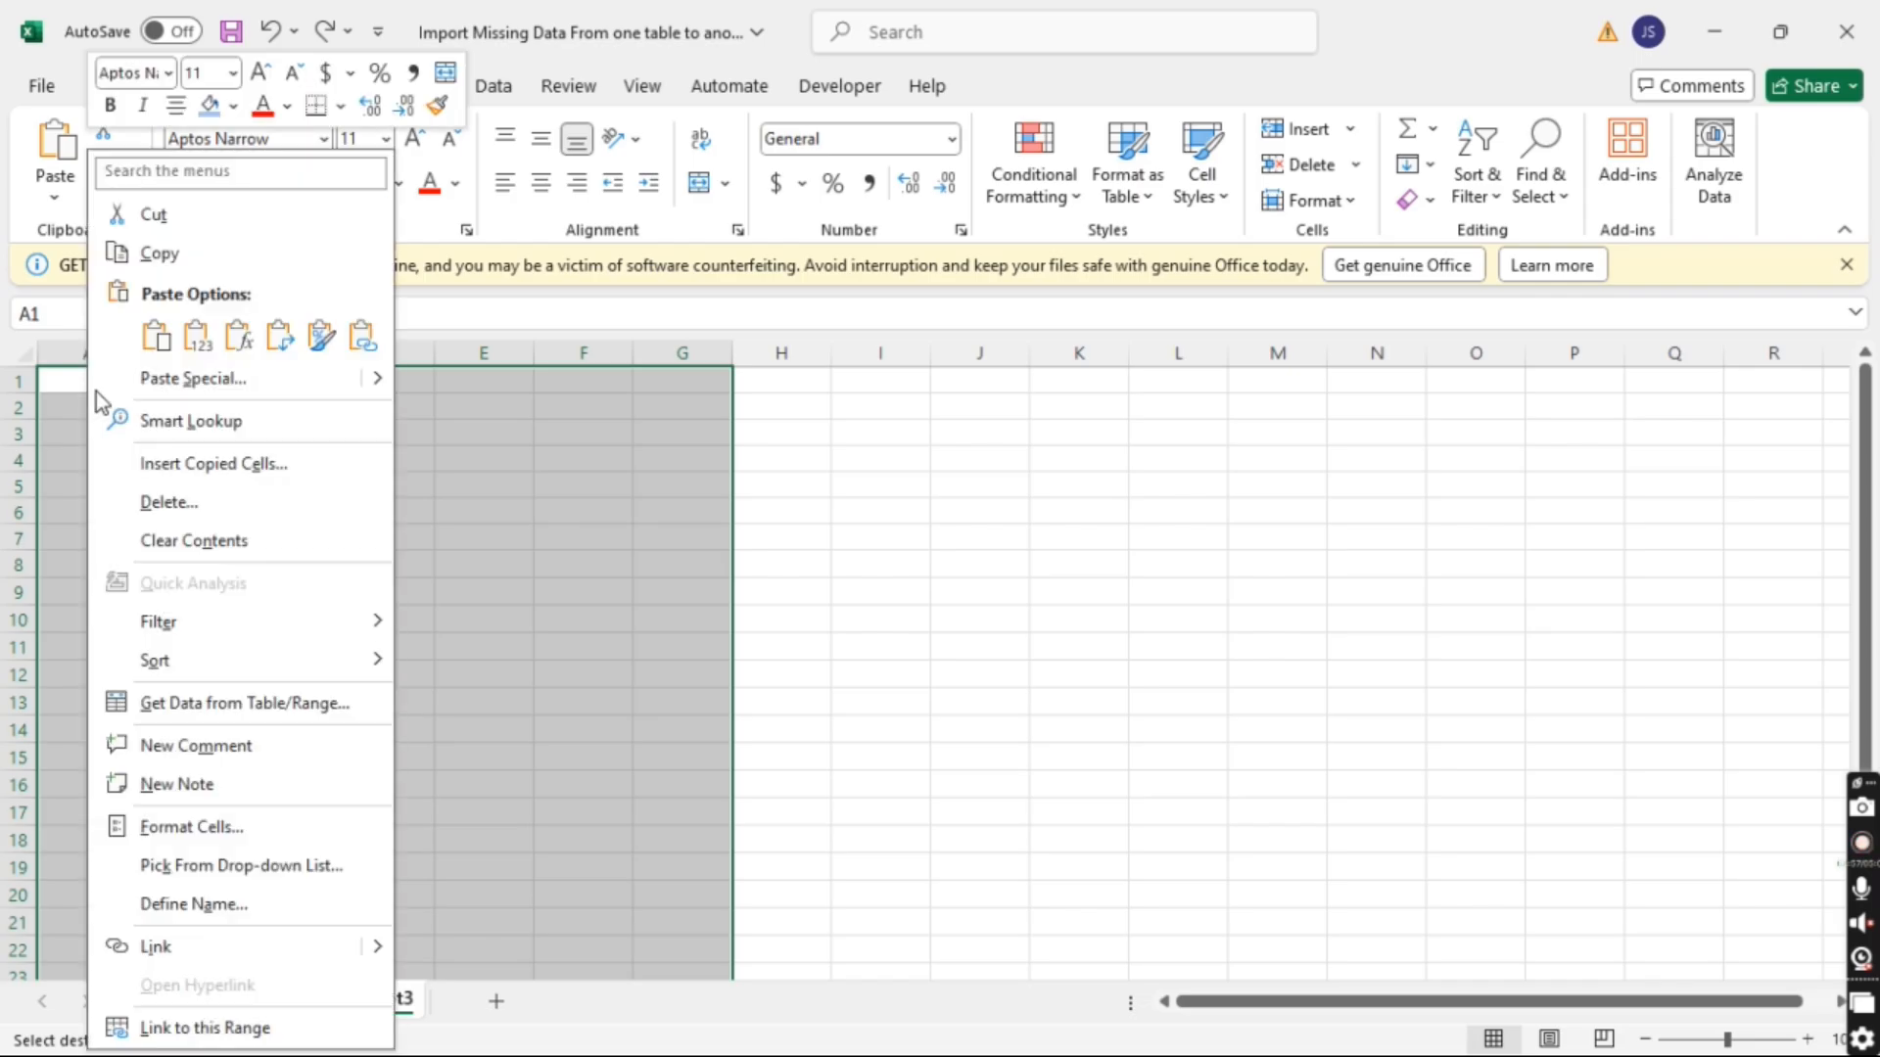
pyautogui.moveTo(383, 384)
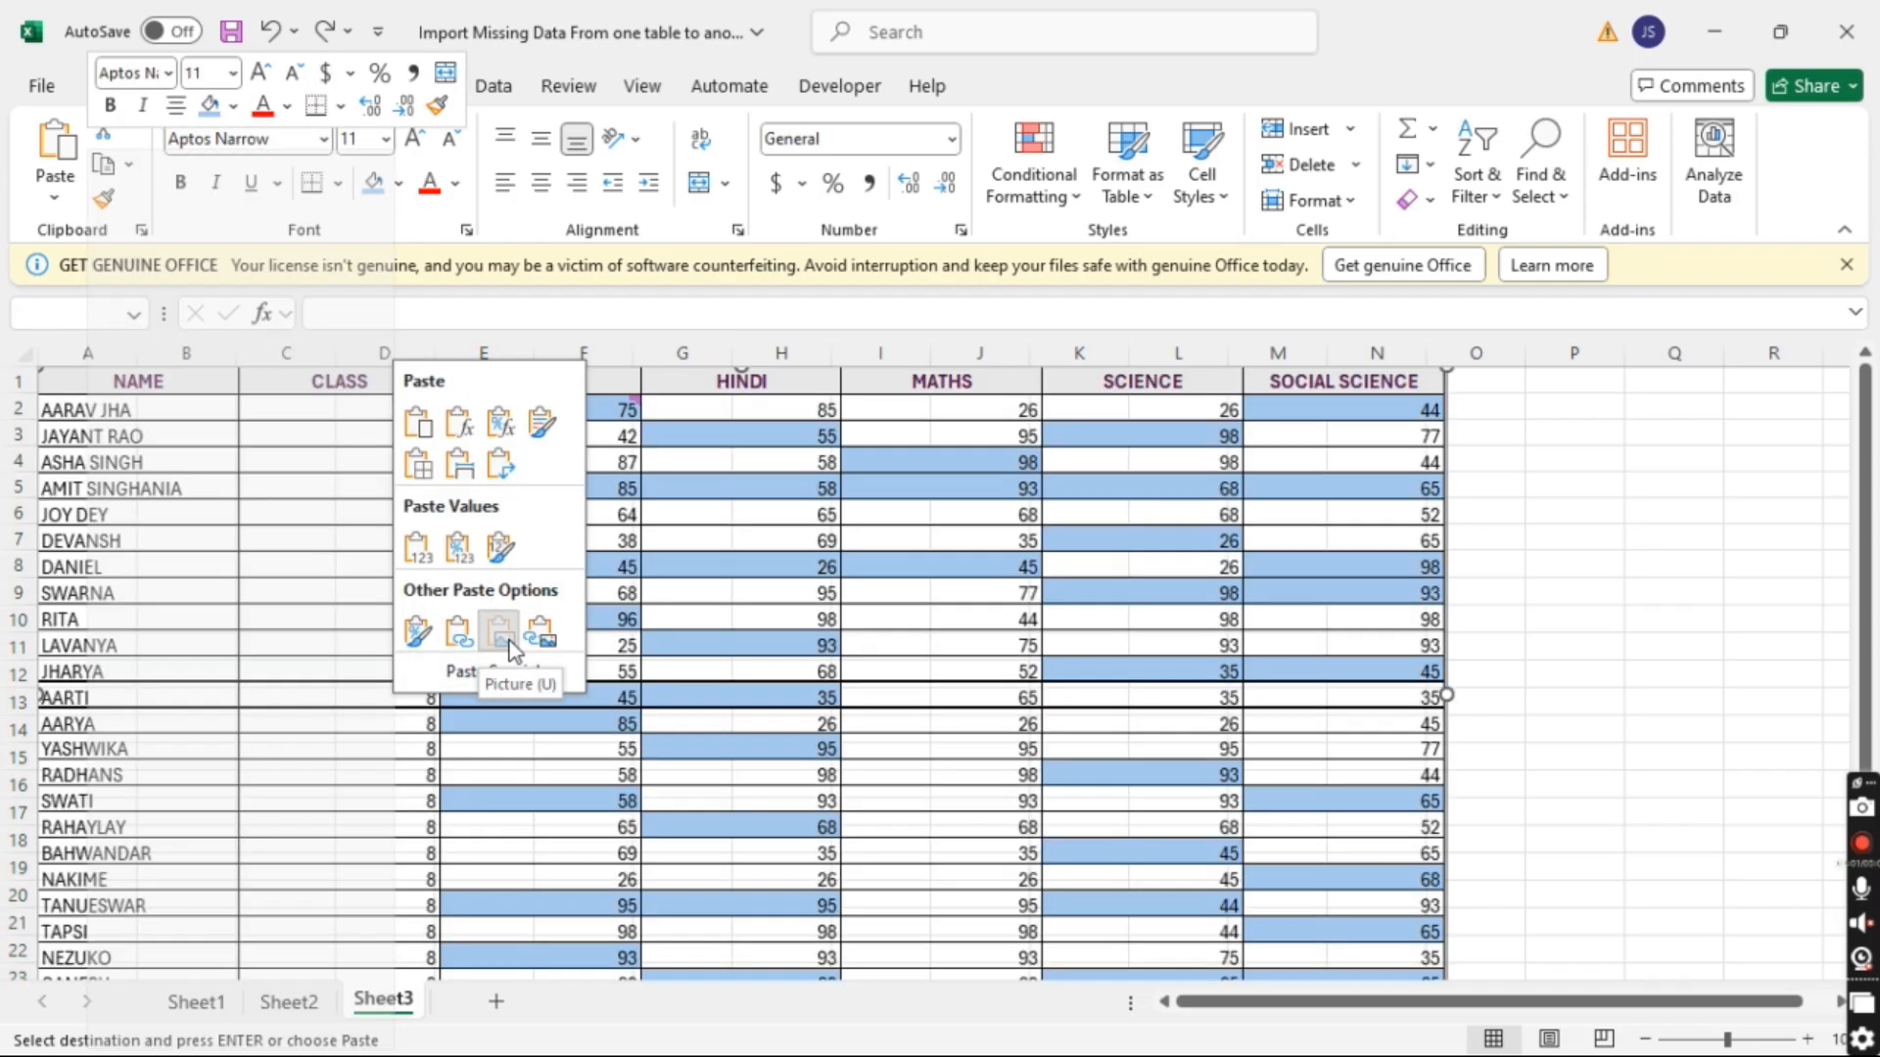
pyautogui.click(509, 646)
pyautogui.scroll(-3, 627, 675)
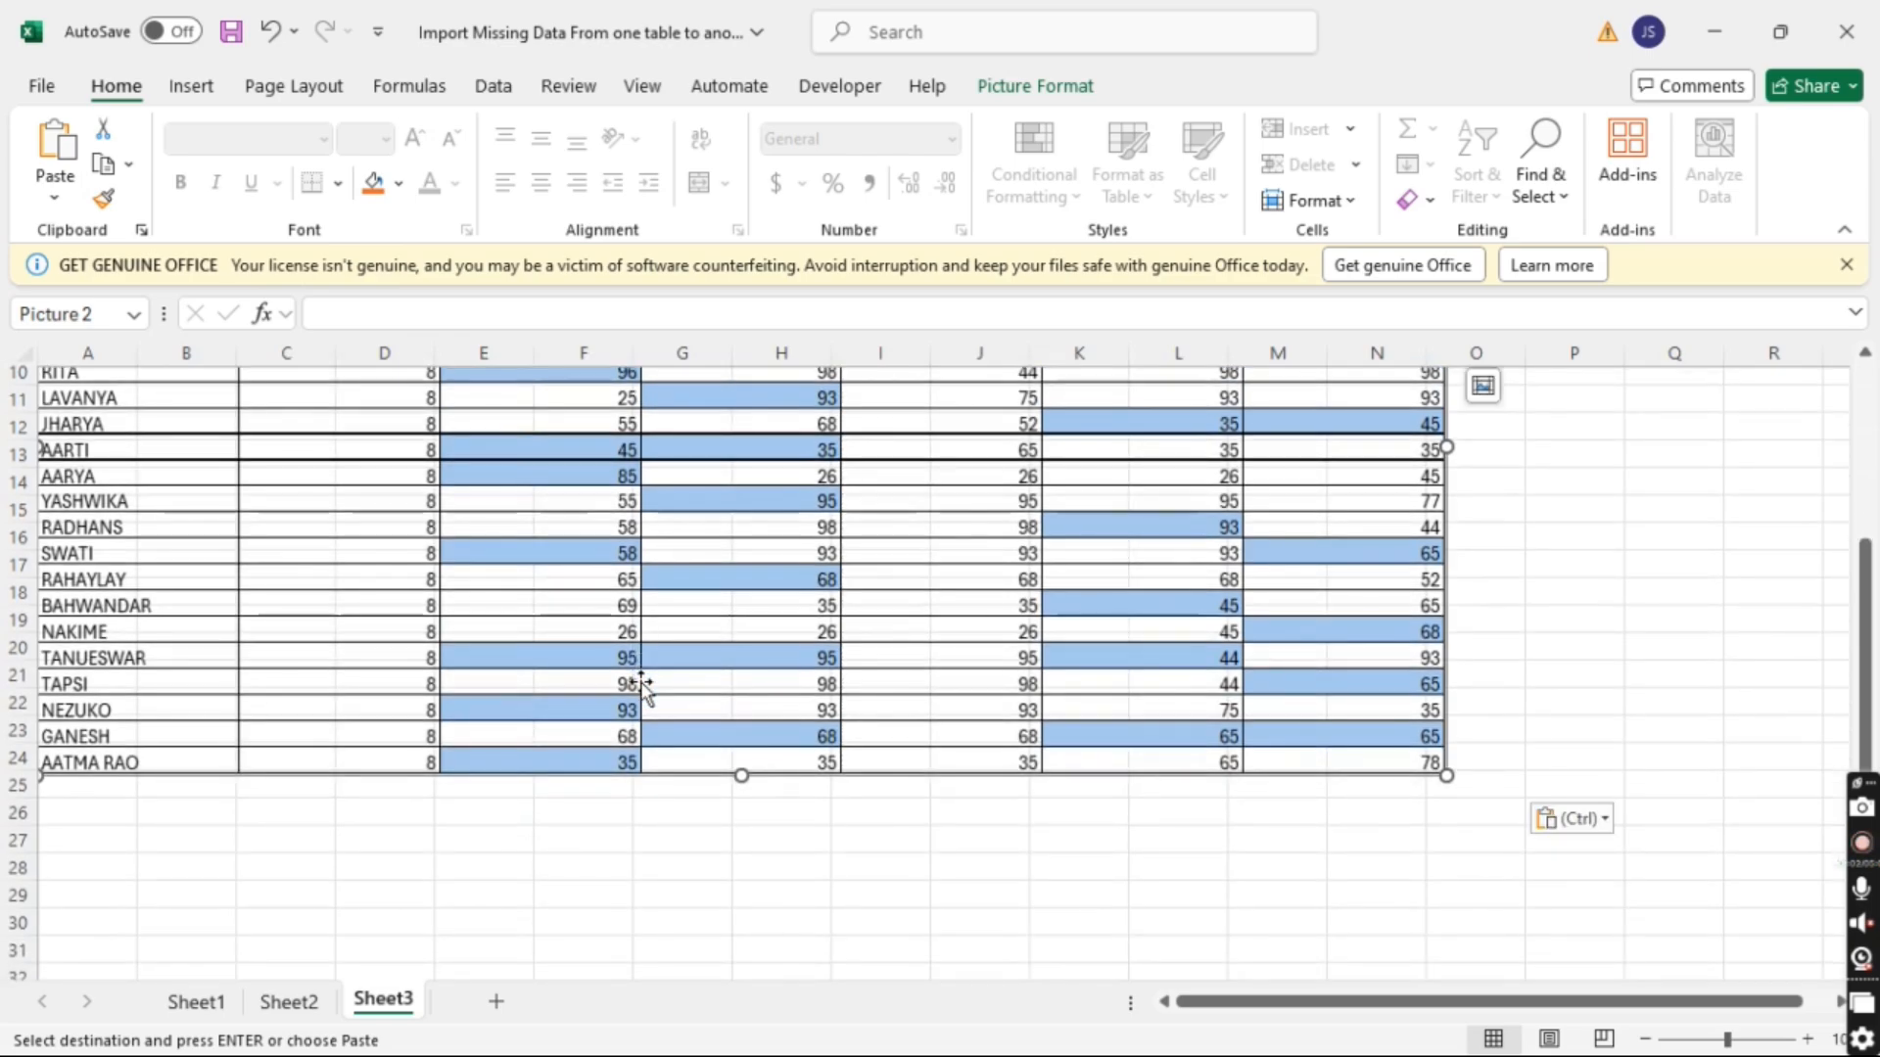
pyautogui.scroll(3, 642, 682)
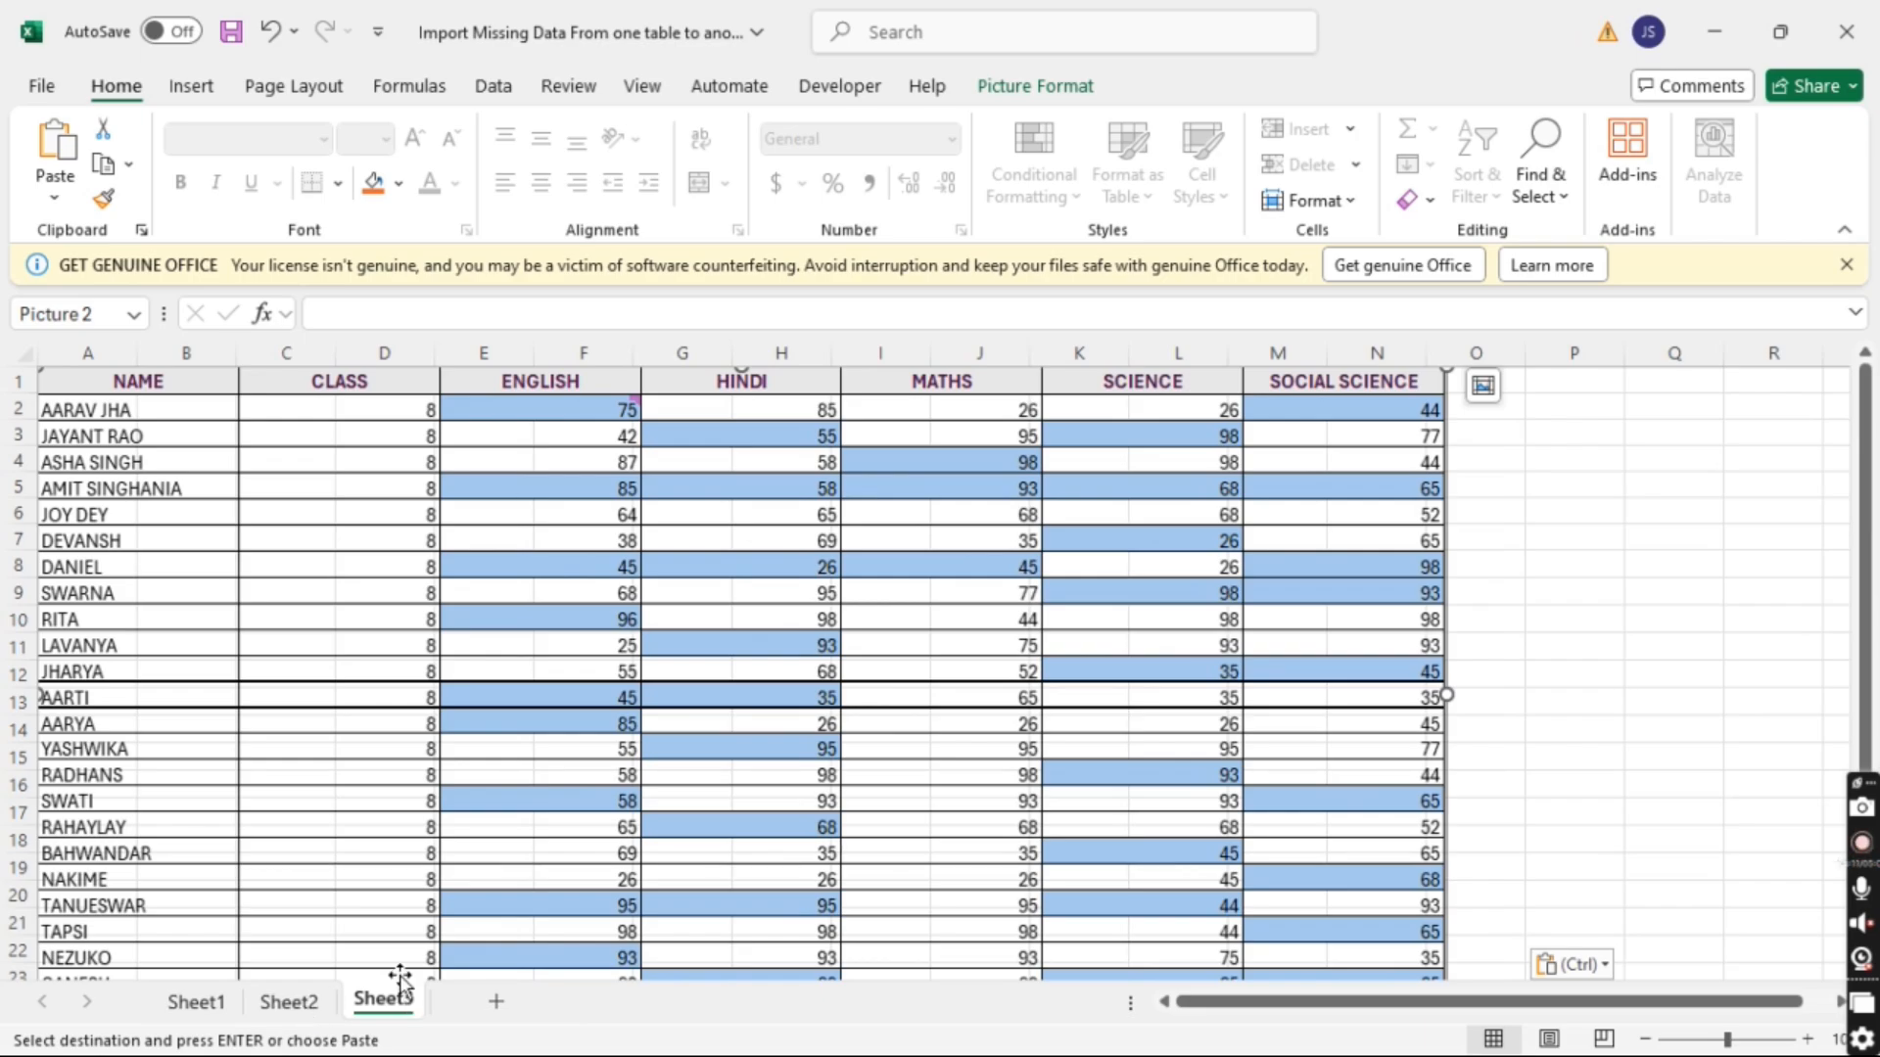
pyautogui.hotkey('ctrl', 'z')
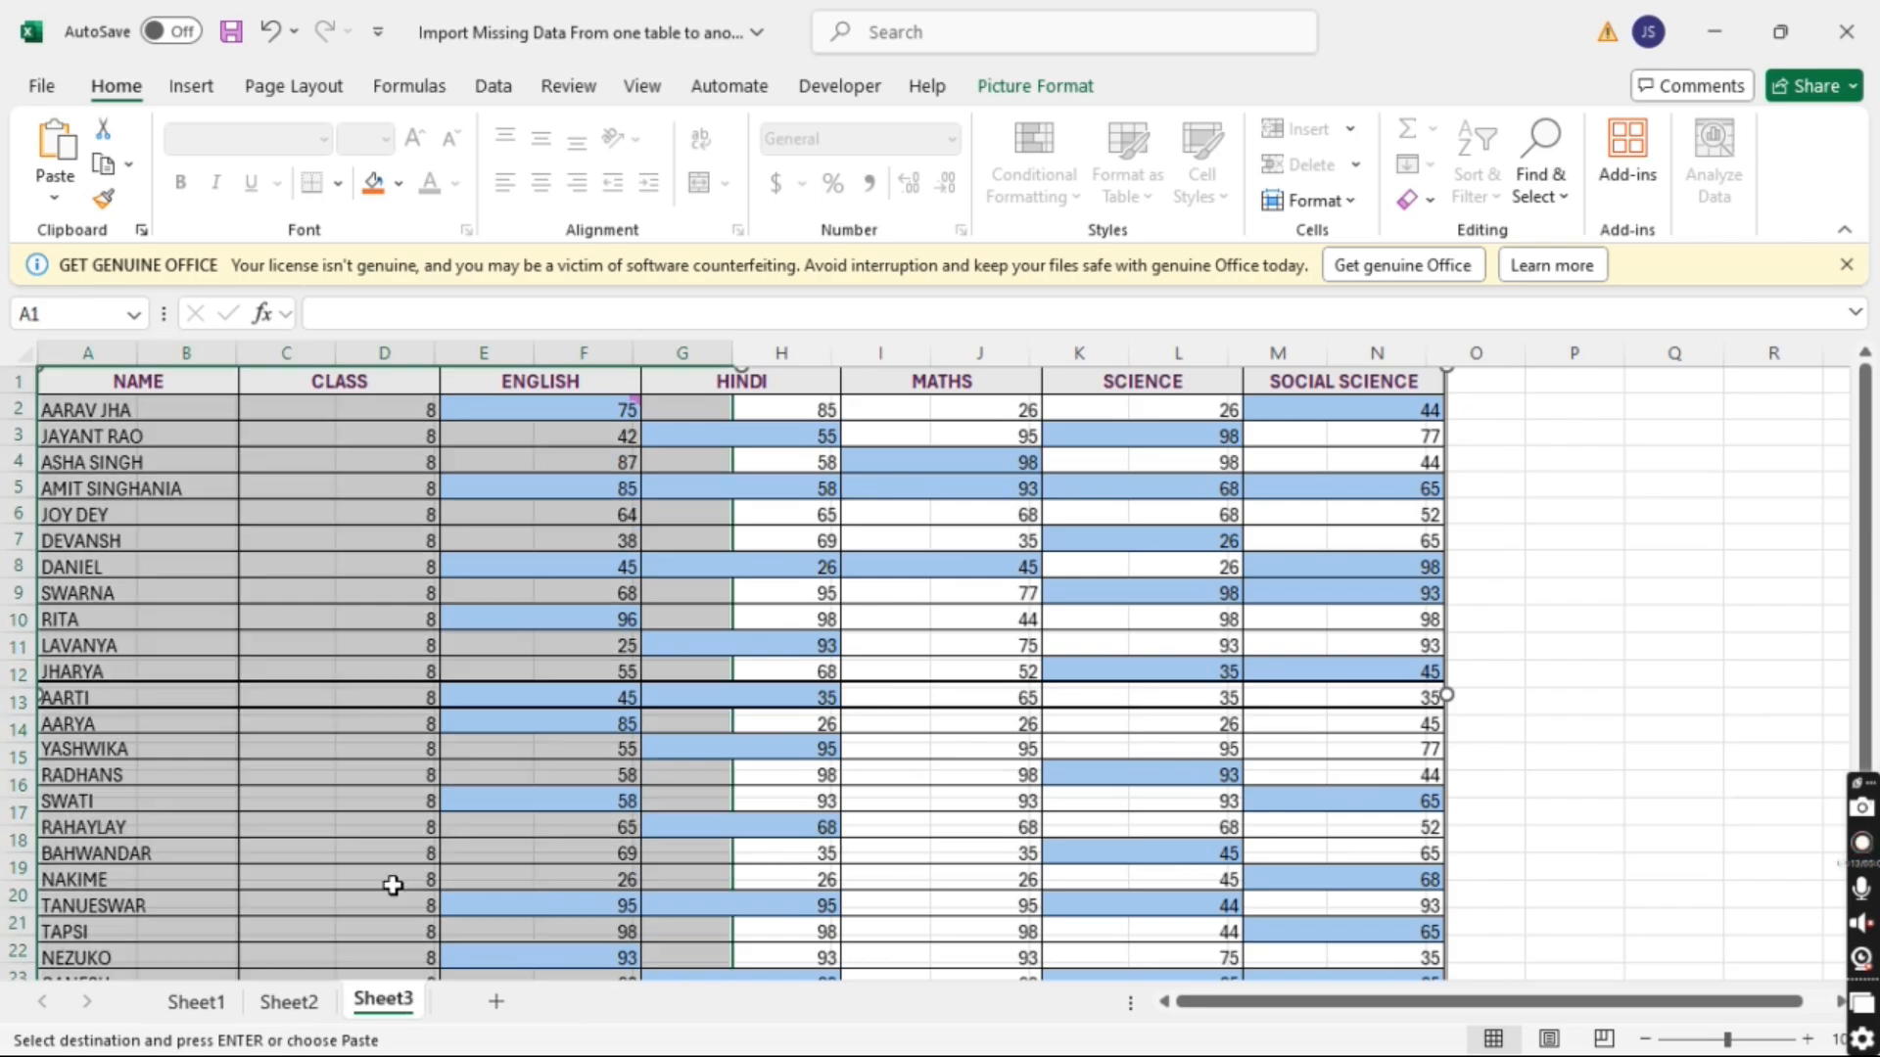
# Paste the copied table as a linked picture at A1 on Sheet3, and delete the picture.
pyautogui.rightClick(113, 384)
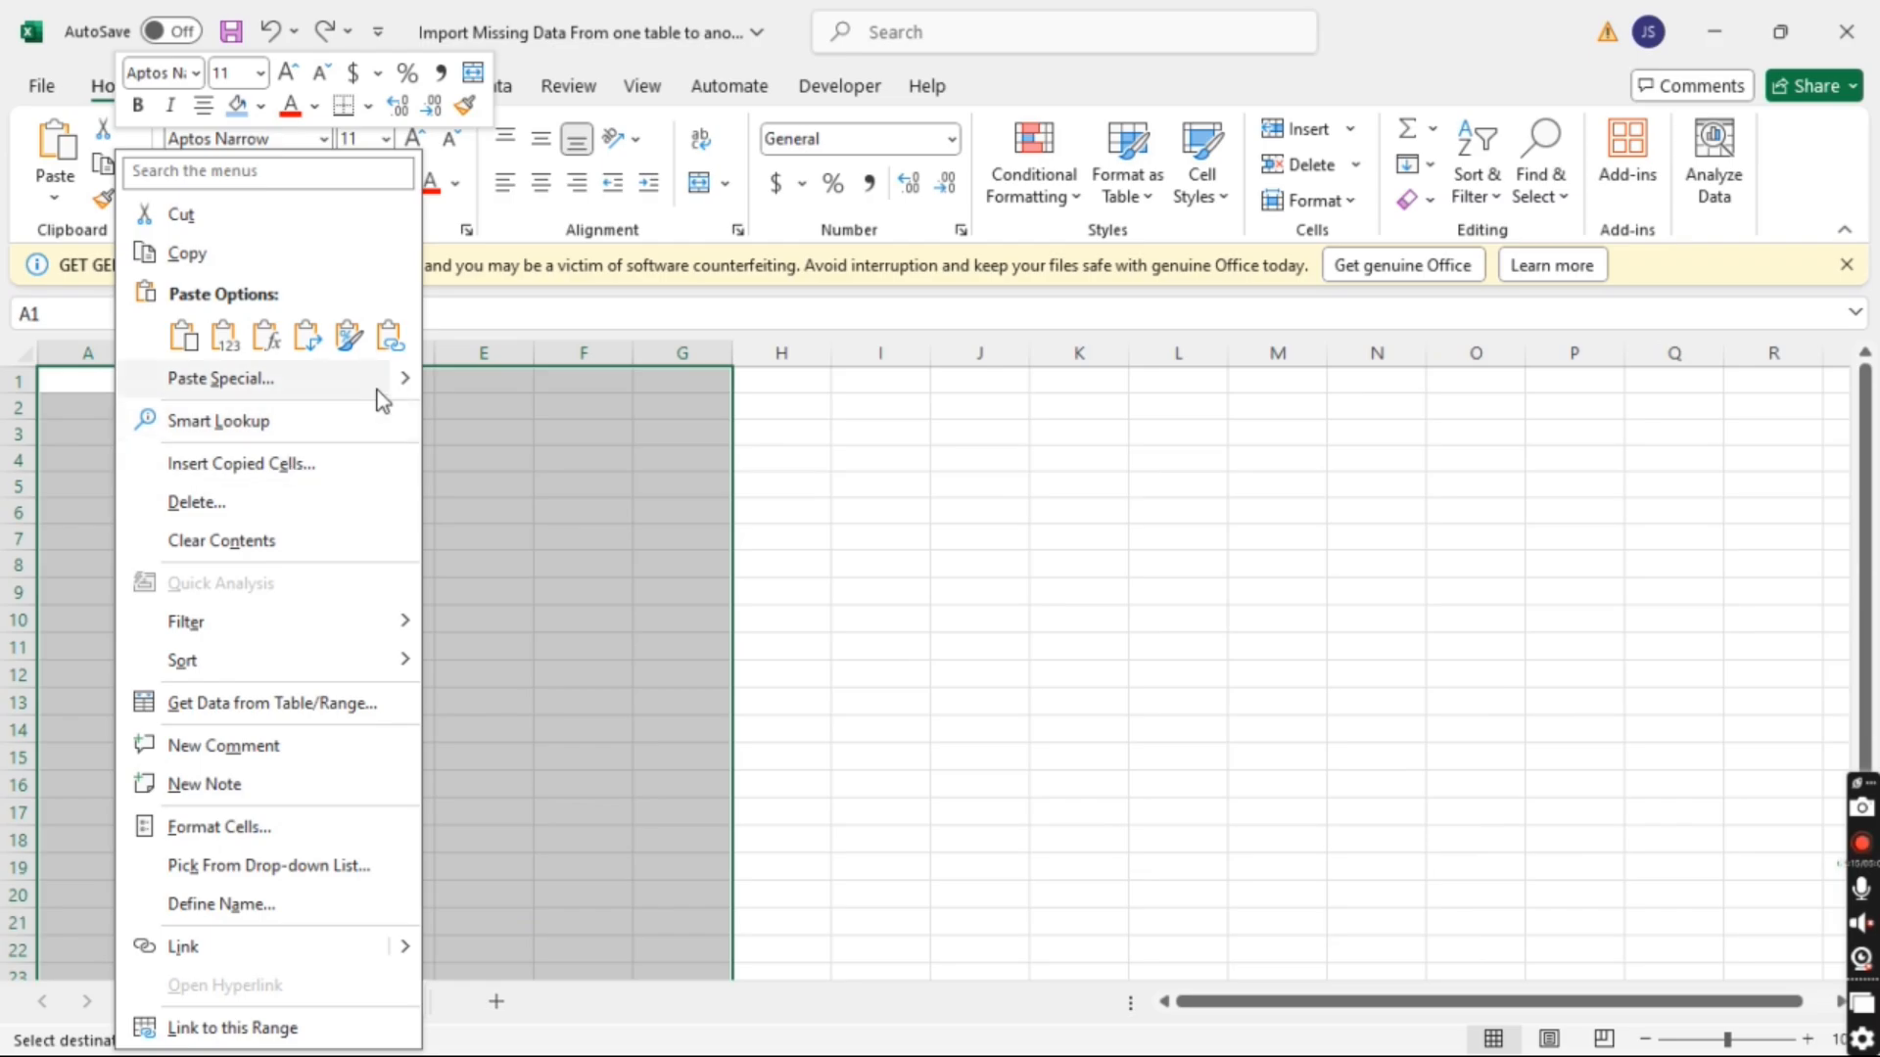
pyautogui.moveTo(409, 380)
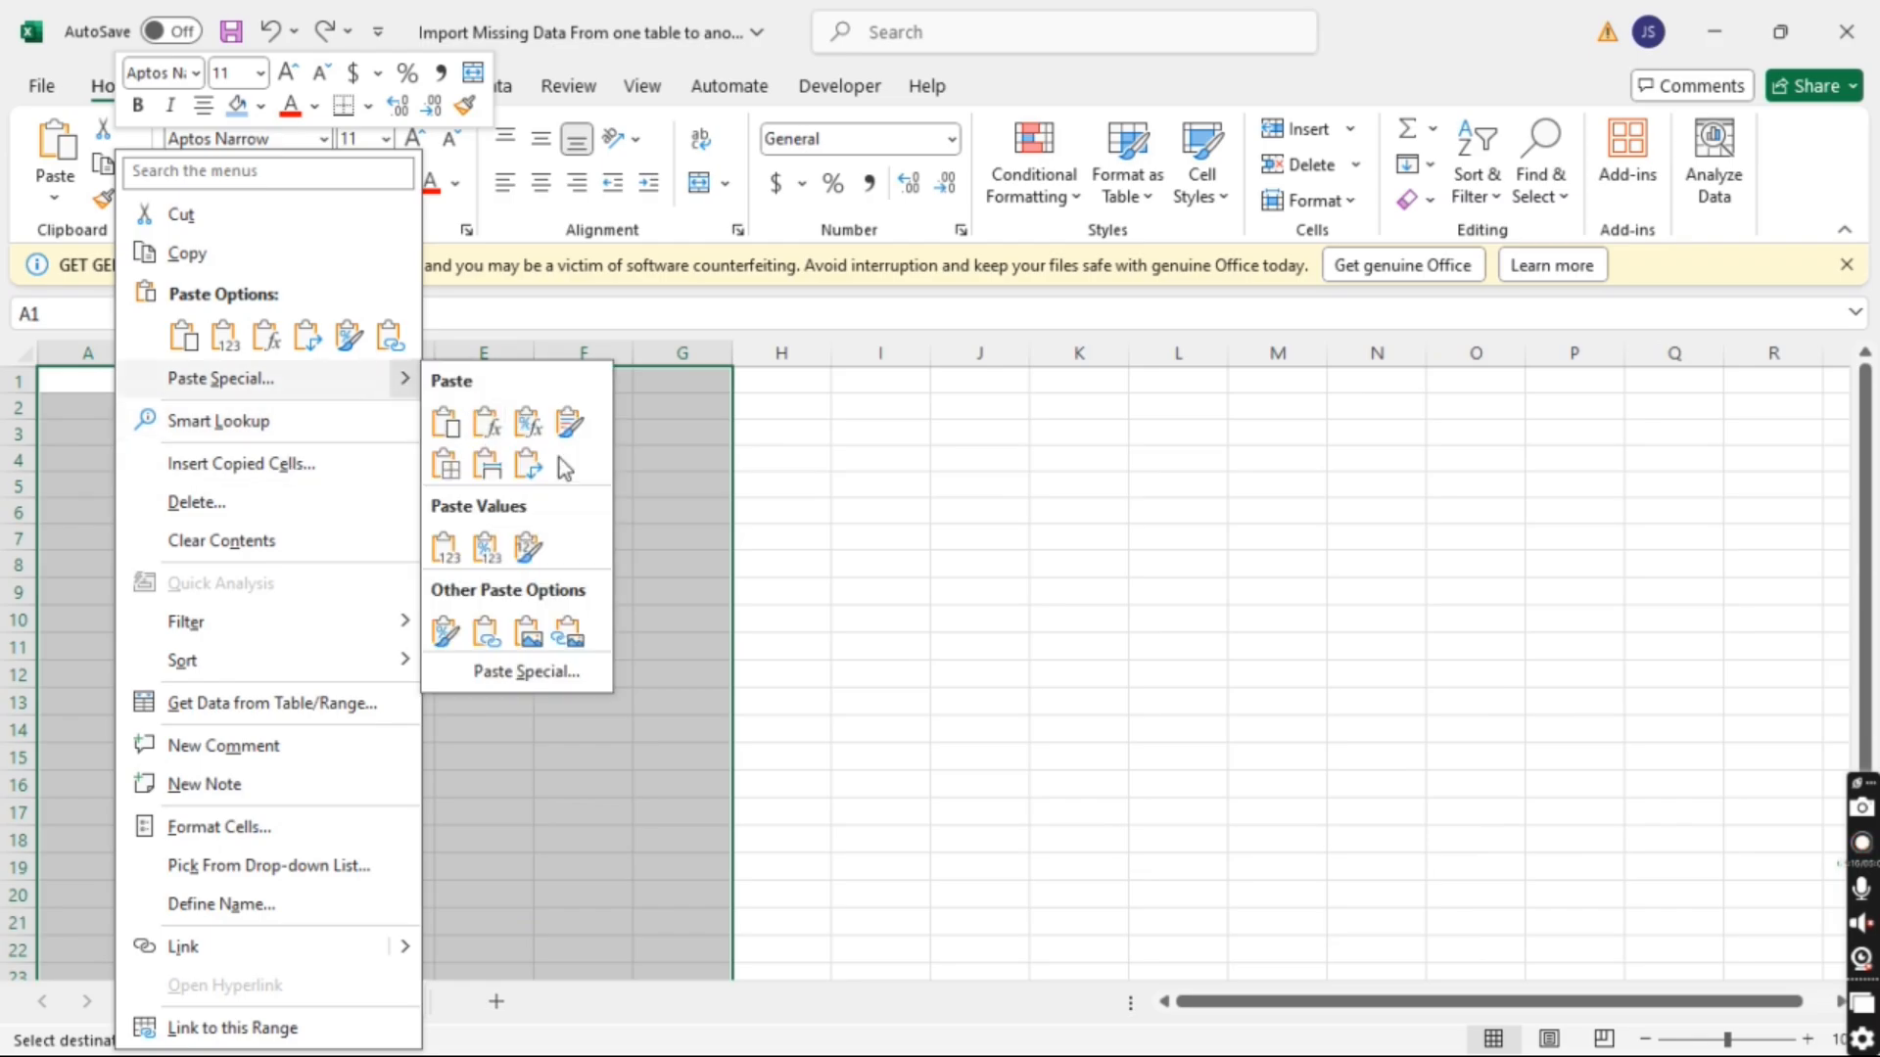
pyautogui.click(579, 638)
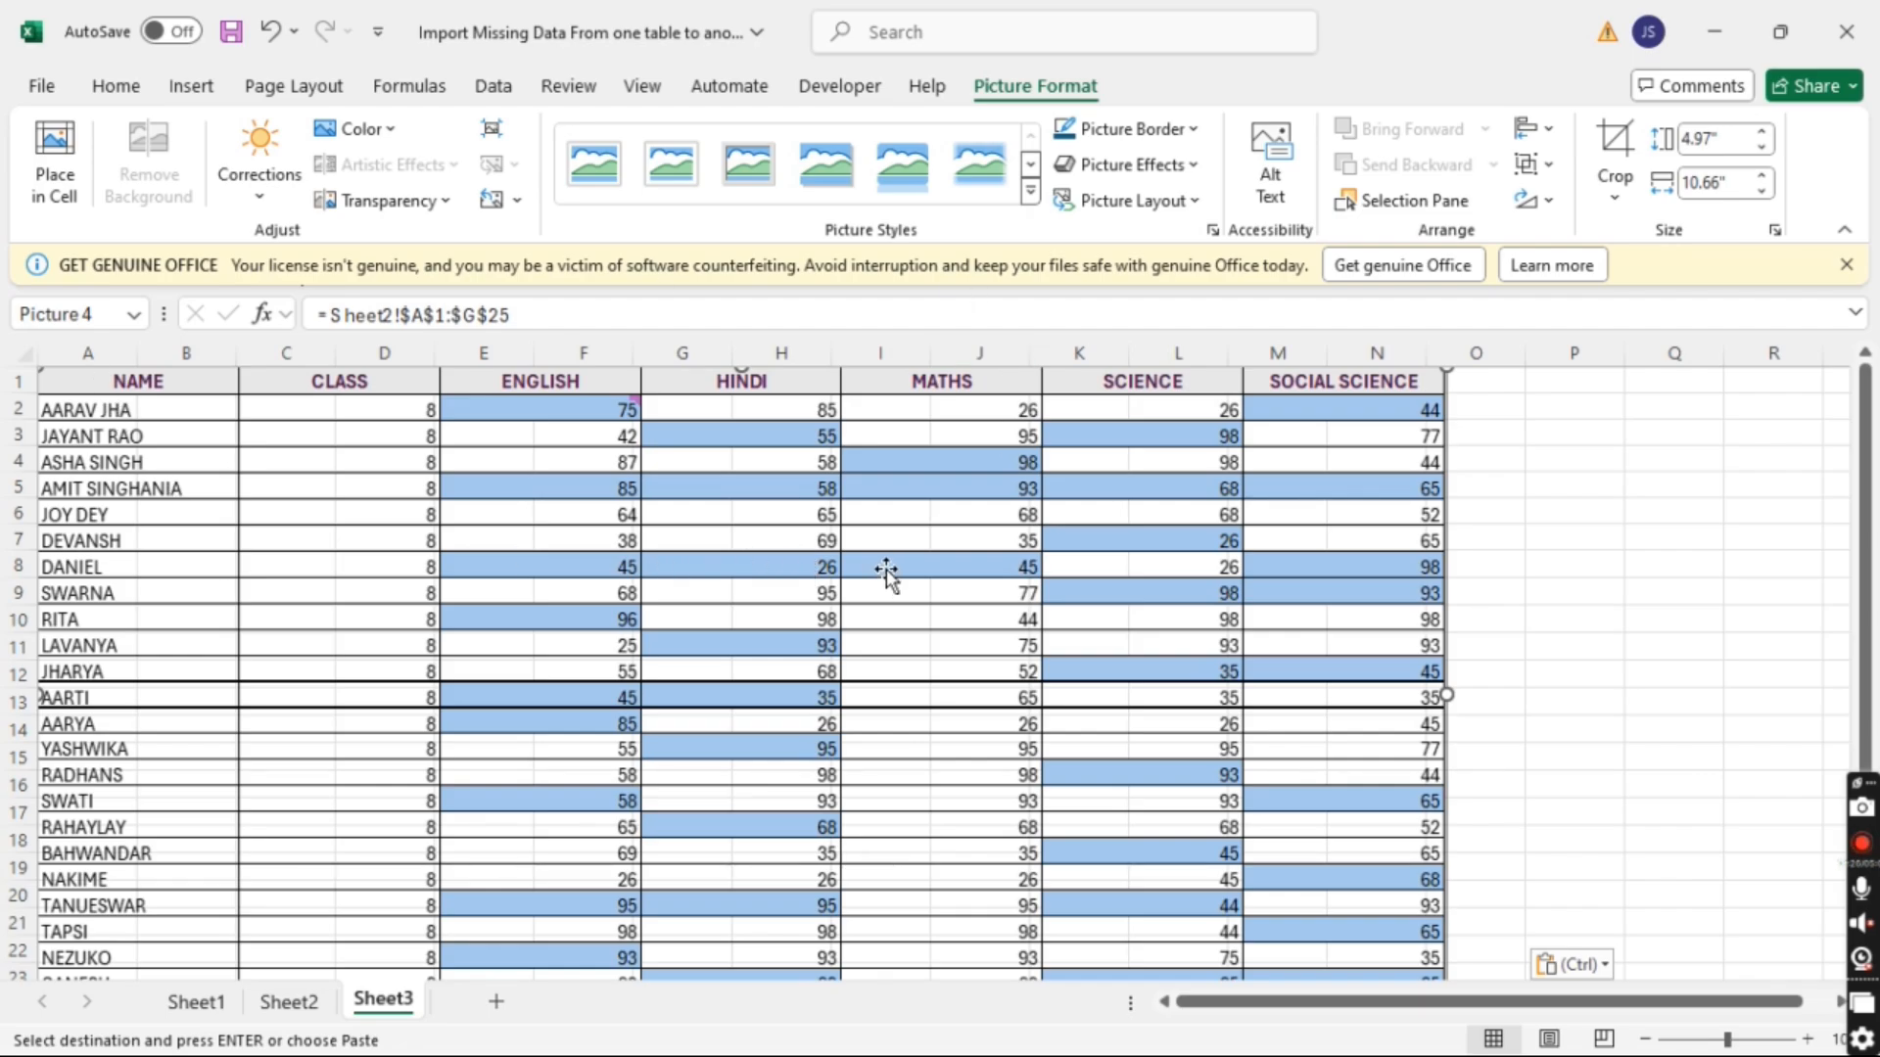
pyautogui.press('Delete')
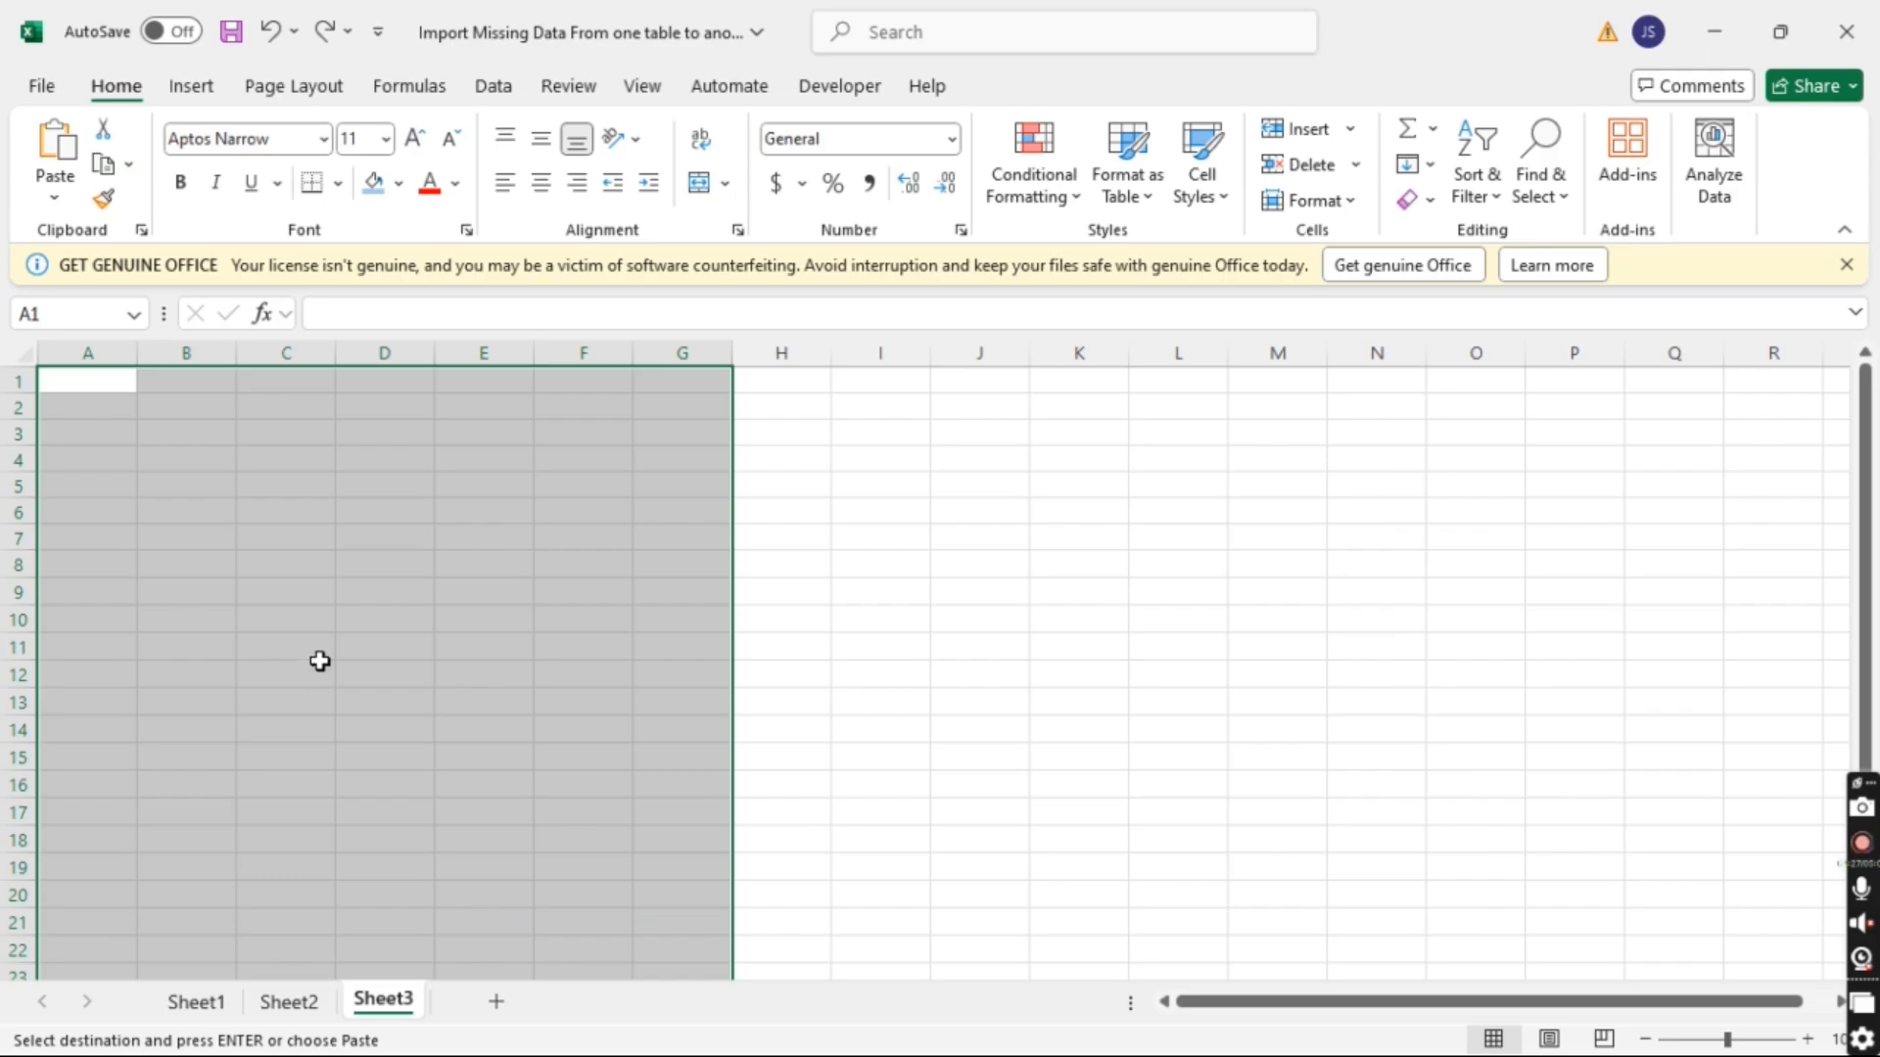